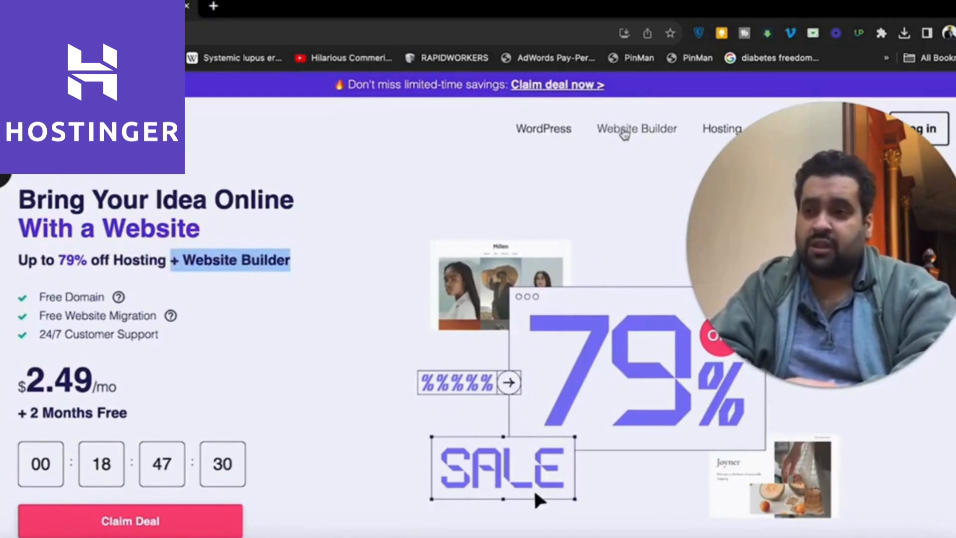
Step: Open the Website Builder offer page and claim its deal to reach the order form
click(623, 131)
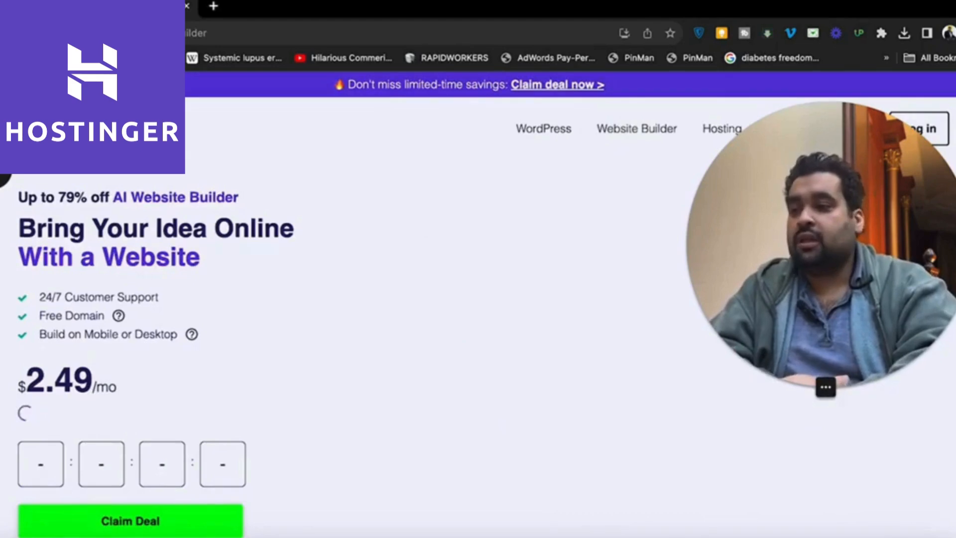
scroll(478, 319, down, 3)
scroll(478, 319, up, 3)
scroll(478, 318, down, 1)
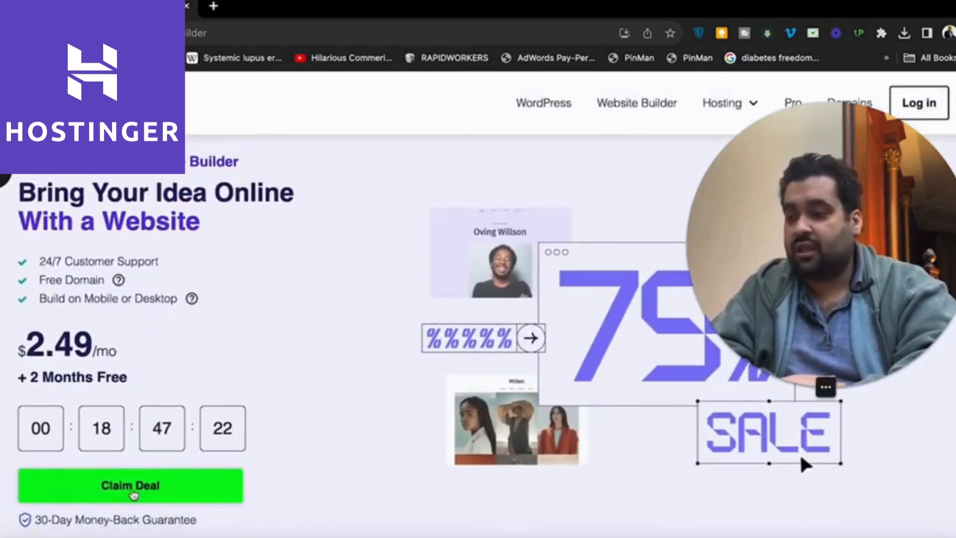
click(133, 494)
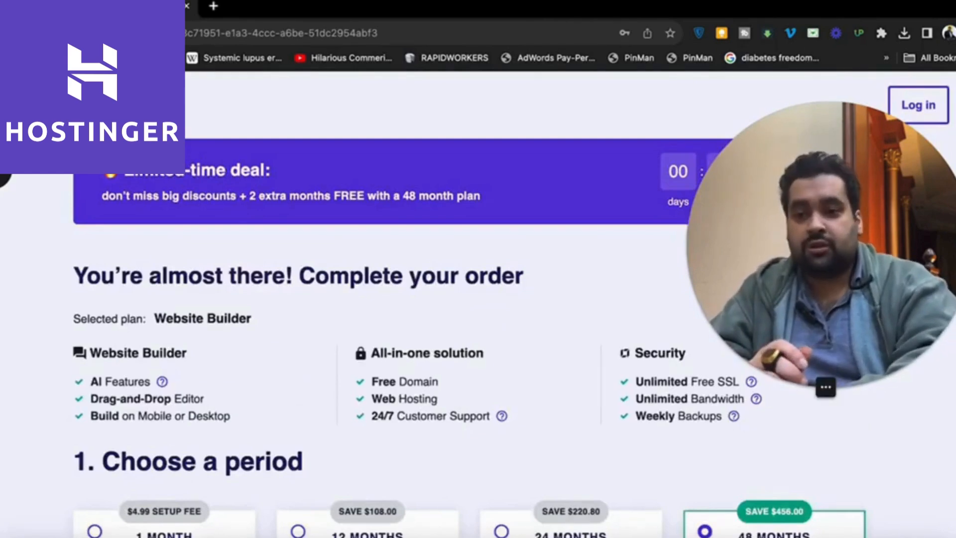
Step: Review the order form's billing periods, money-back guarantee, account creation options and payment methods
scroll(843, 267, down, 3)
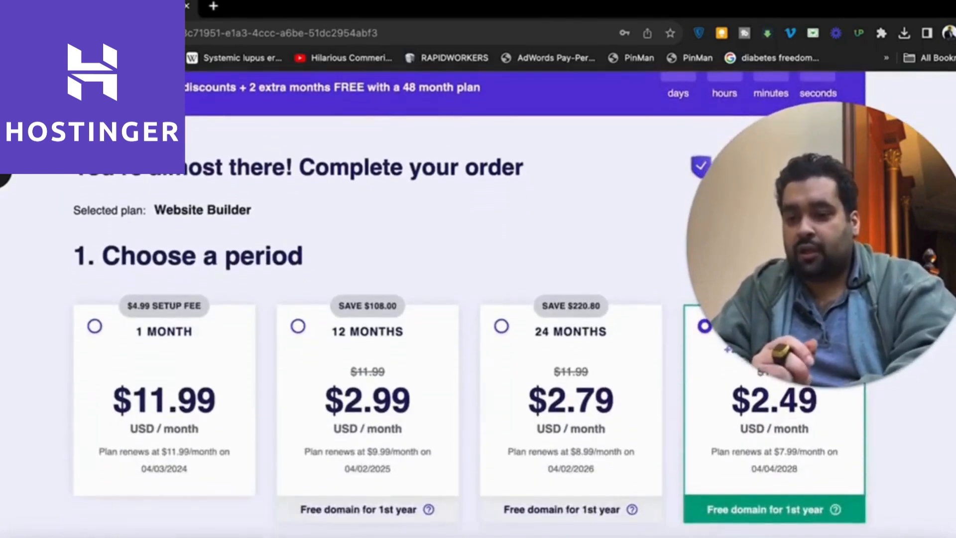
drag(844, 266, 891, 74)
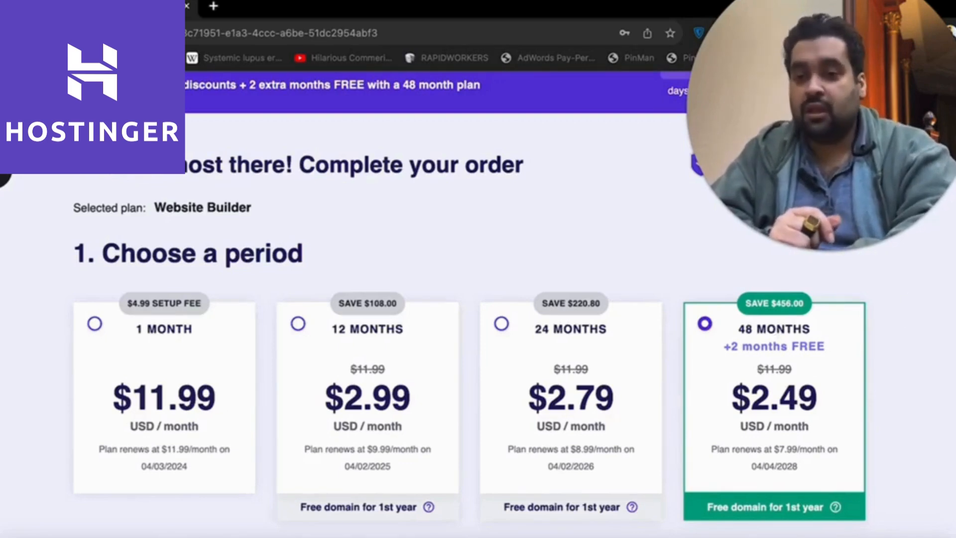
scroll(468, 298, down, 1)
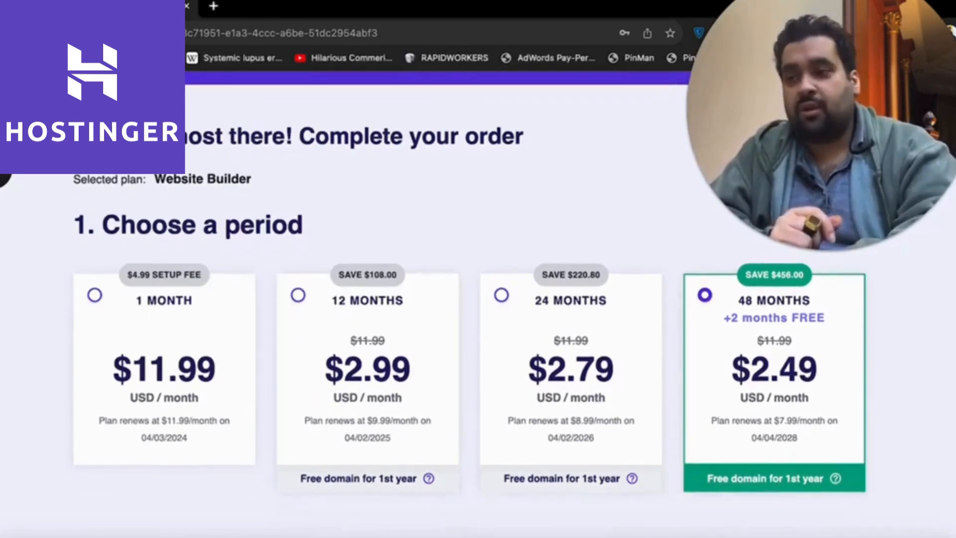
scroll(468, 298, up, 3)
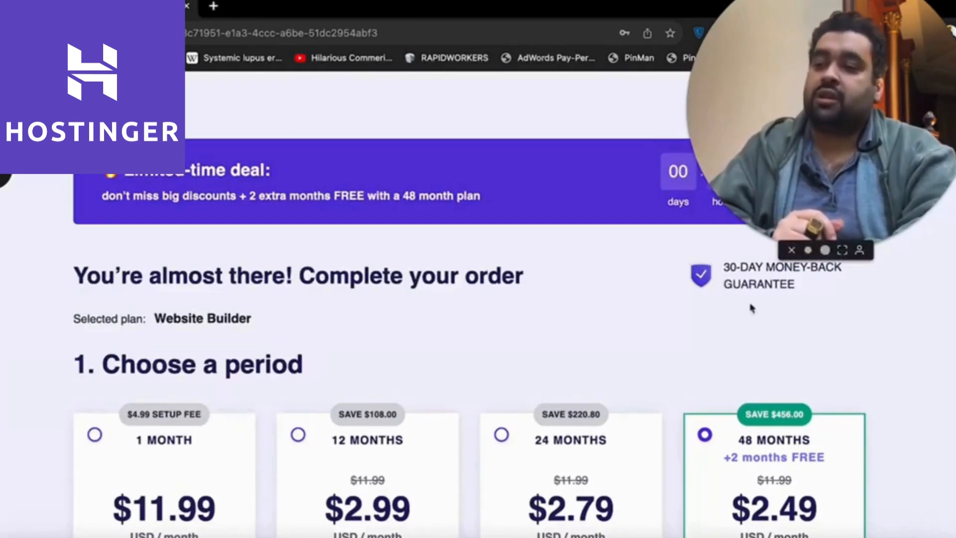
drag(800, 291, 723, 264)
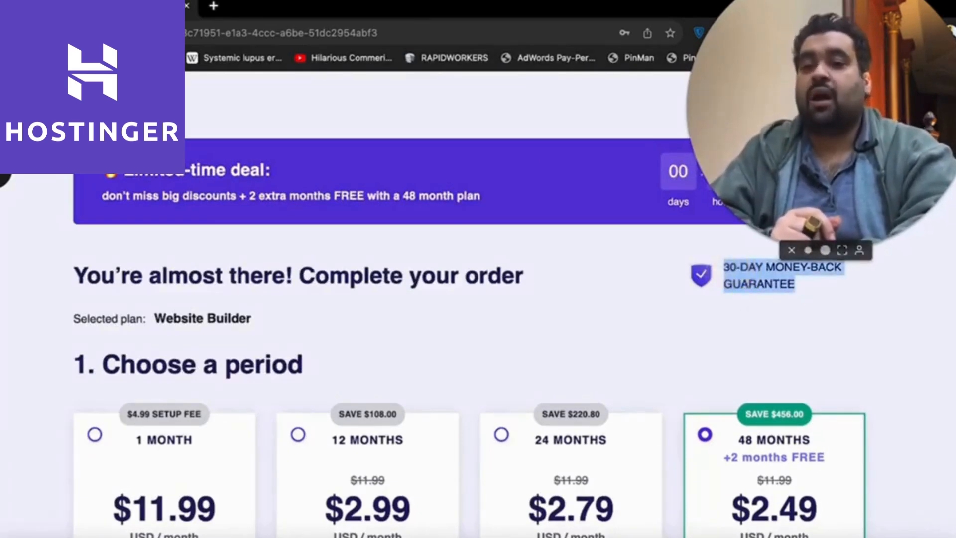
scroll(468, 299, down, 3)
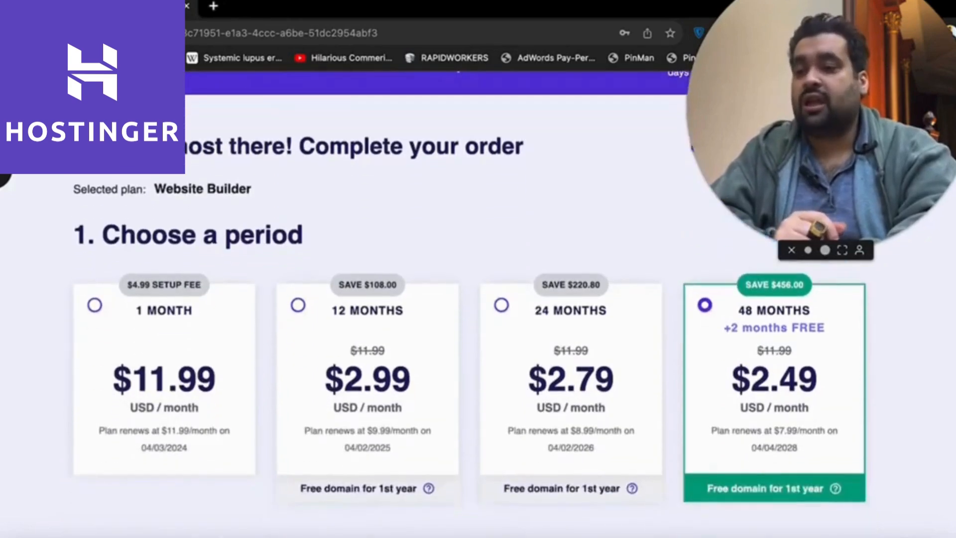
scroll(468, 299, down, 7)
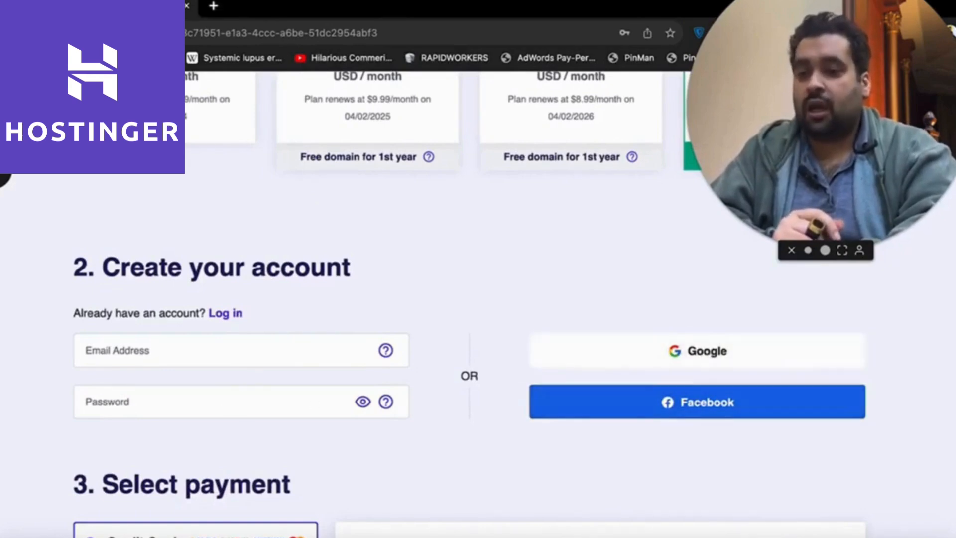
scroll(468, 298, down, 6)
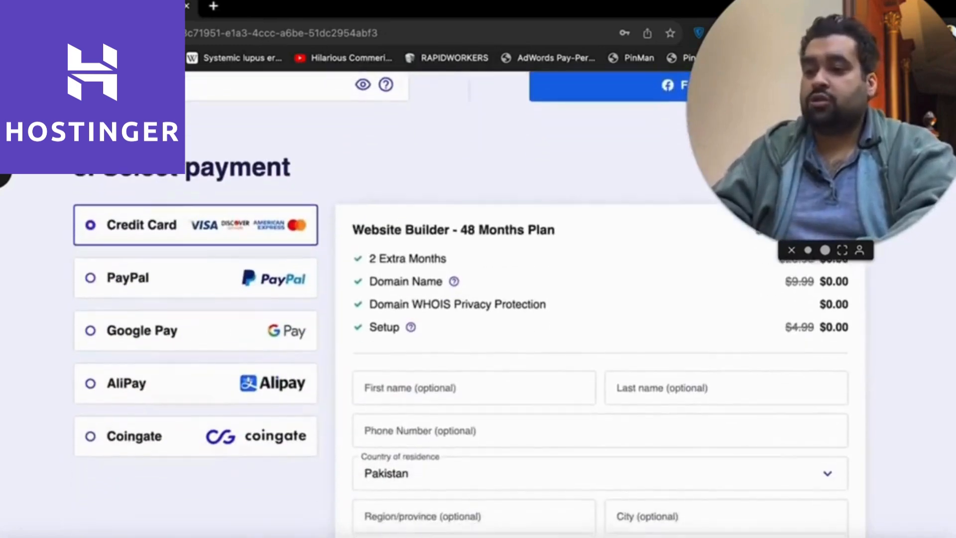
scroll(468, 299, down, 1)
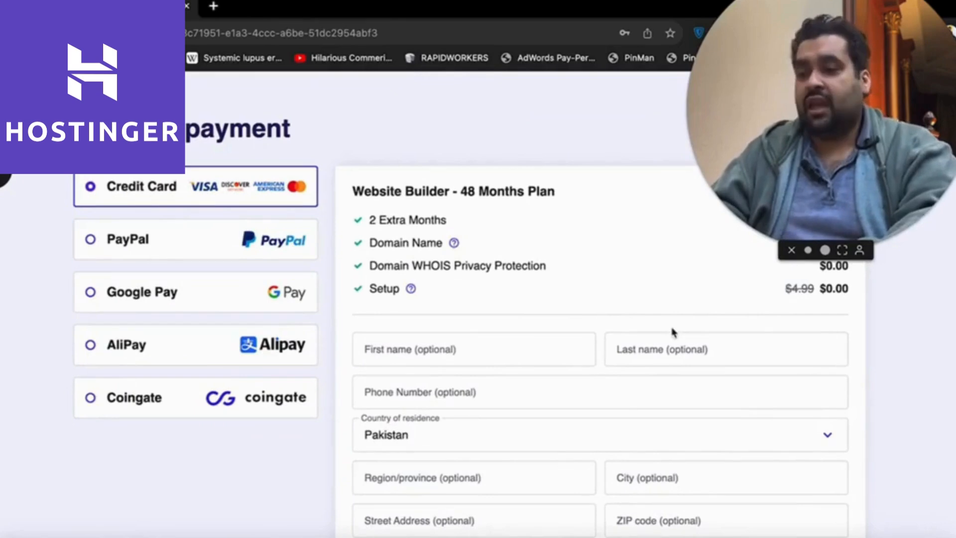
scroll(468, 298, down, 6)
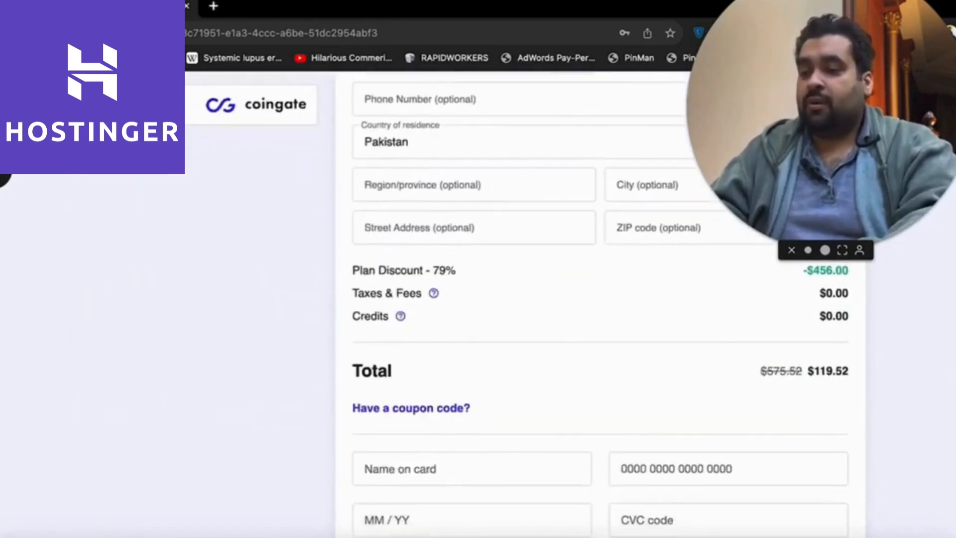
Step: Apply the promoter's coupon code to the 48-month Website Builder order, and remove it again
scroll(468, 298, up, 2)
scroll(468, 299, down, 3)
scroll(535, 386, down, 1)
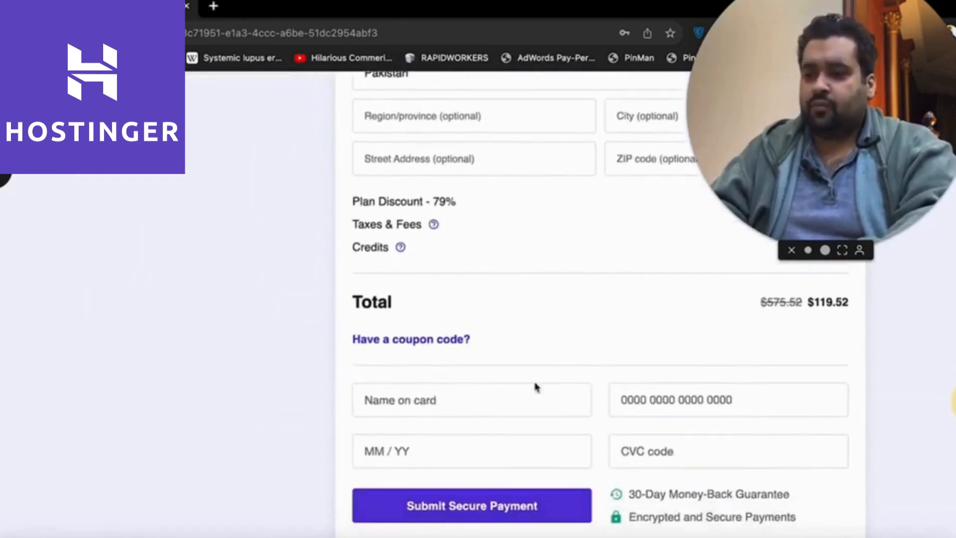
click(423, 339)
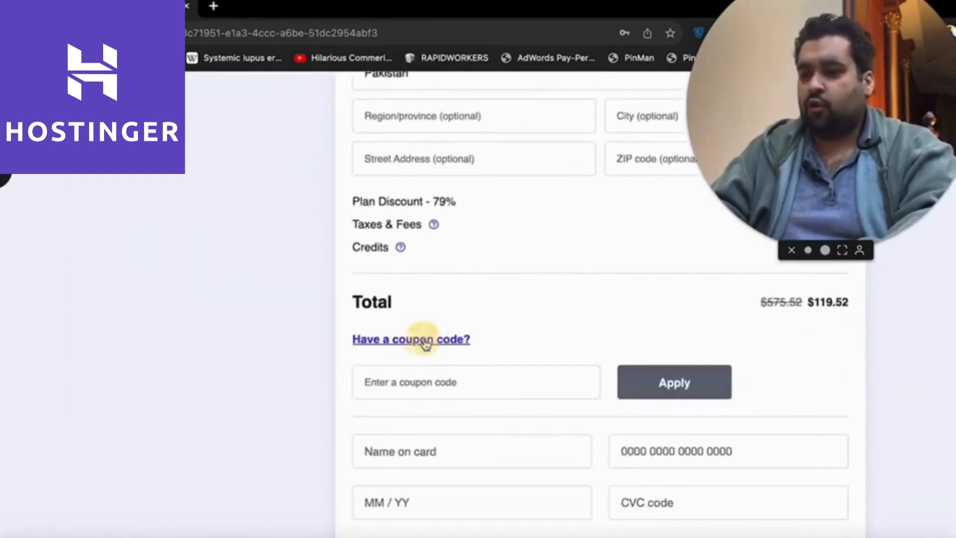
click(453, 395)
text(ALIRAZAMARKETING)
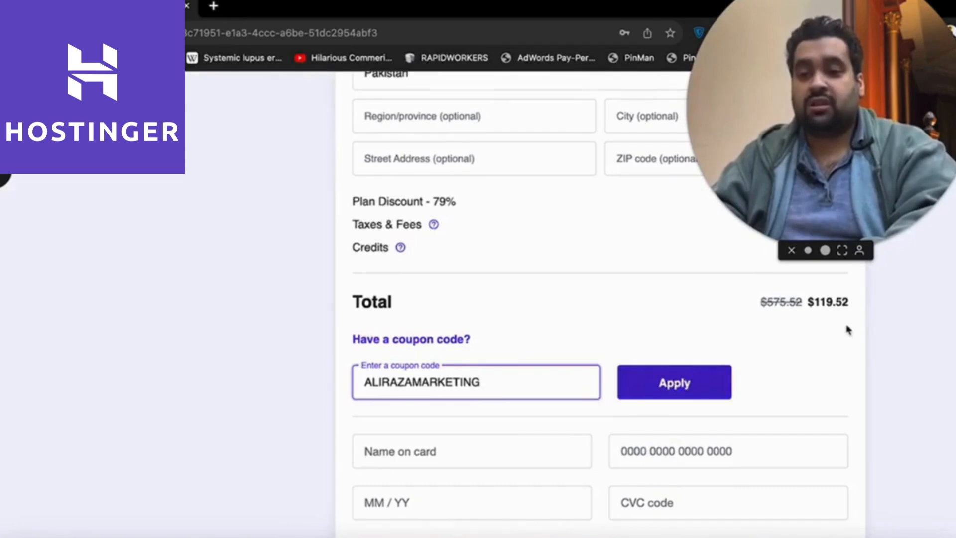
click(676, 390)
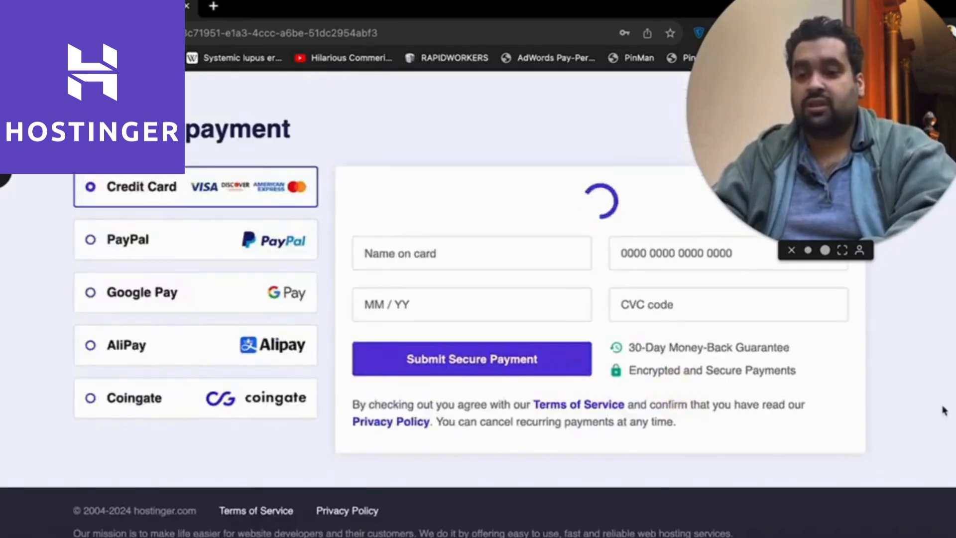
scroll(600, 309, up, 2)
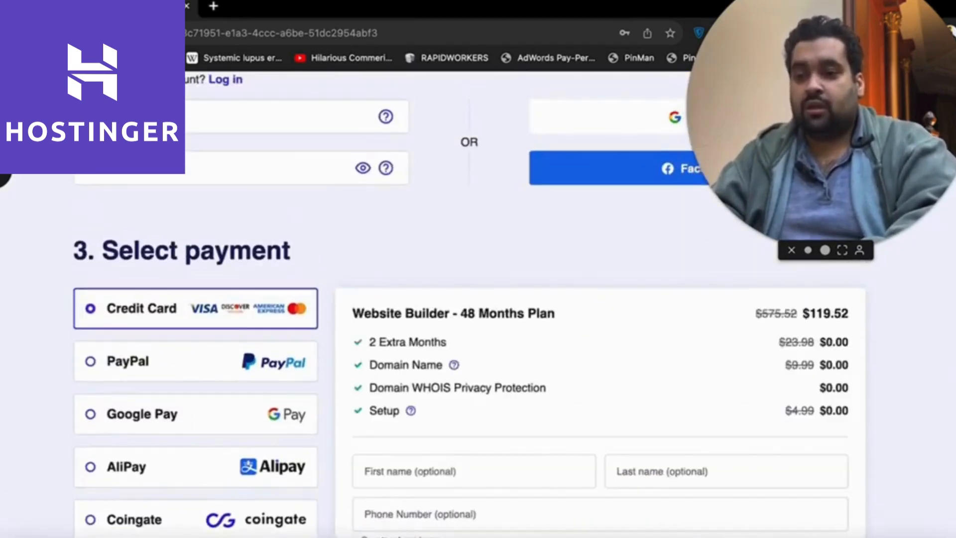
scroll(601, 308, down, 7)
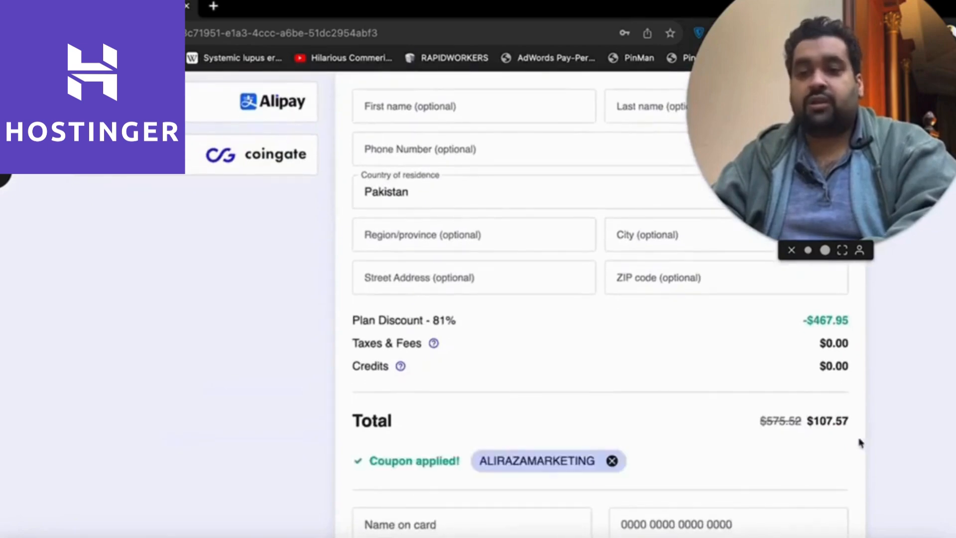
click(612, 461)
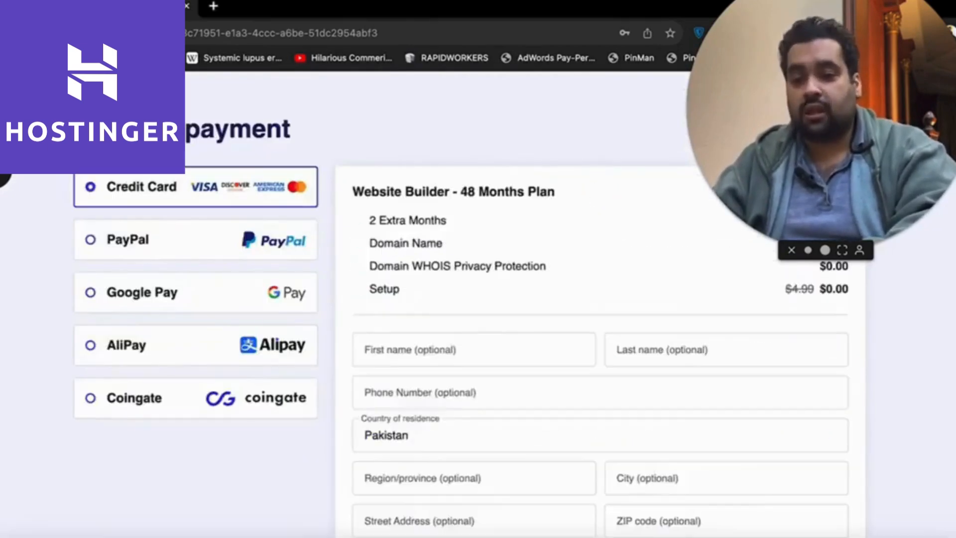
Step: Apply the coupon code HI10 to the 48-month Website Builder order
scroll(615, 464, down, 8)
scroll(816, 397, up, 5)
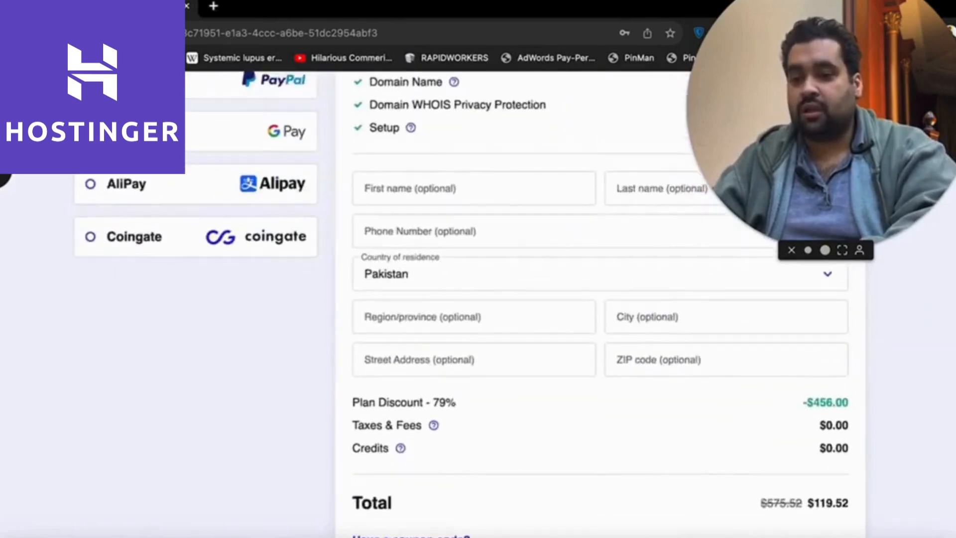
scroll(815, 397, down, 2)
click(548, 487)
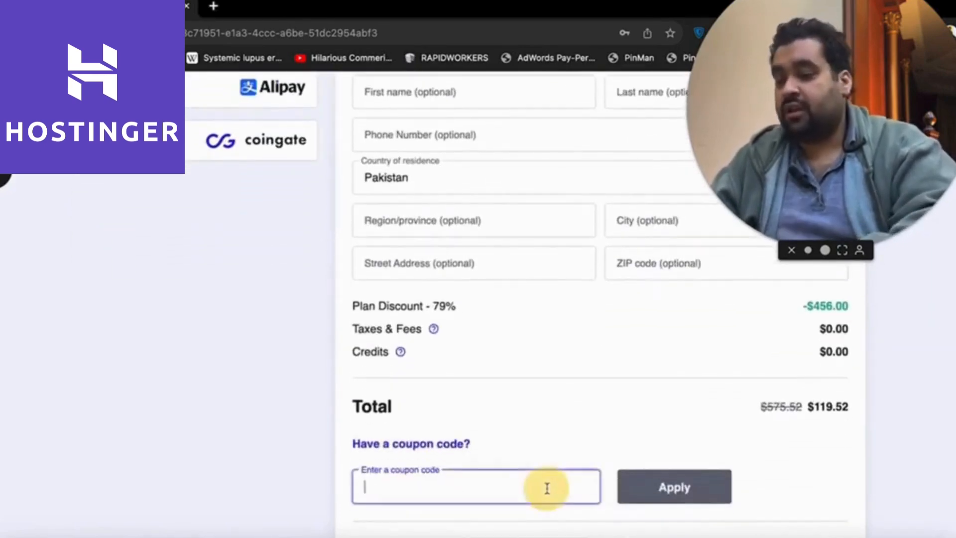
text(HI10)
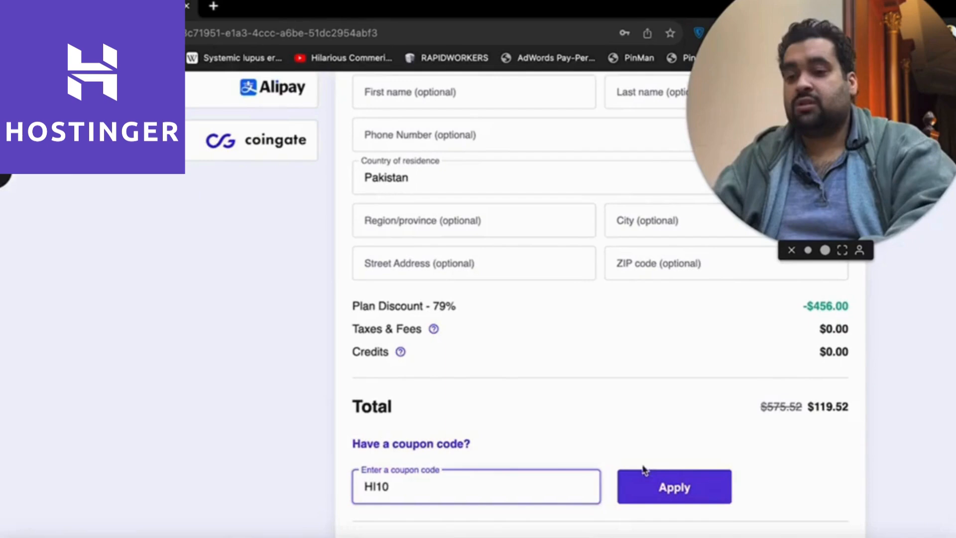
click(661, 487)
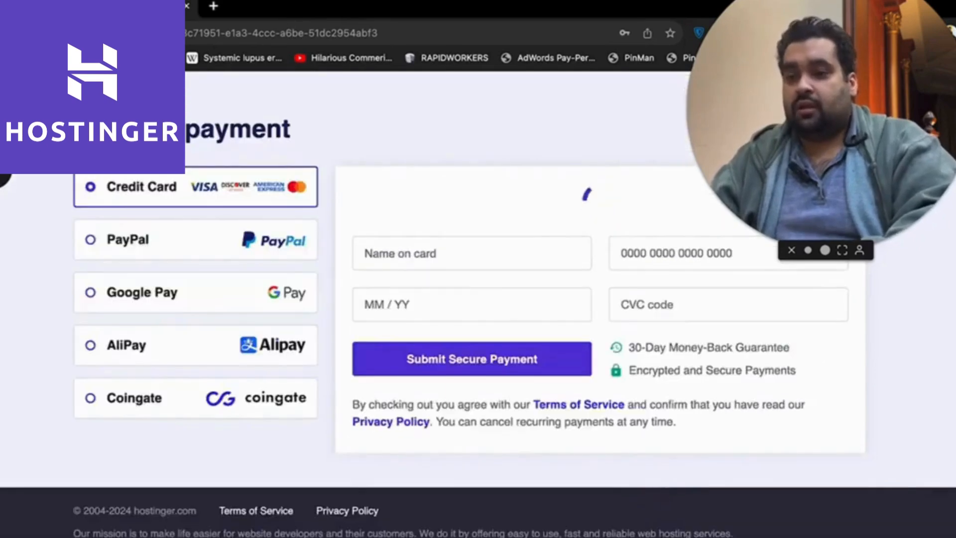
scroll(830, 441, down, 6)
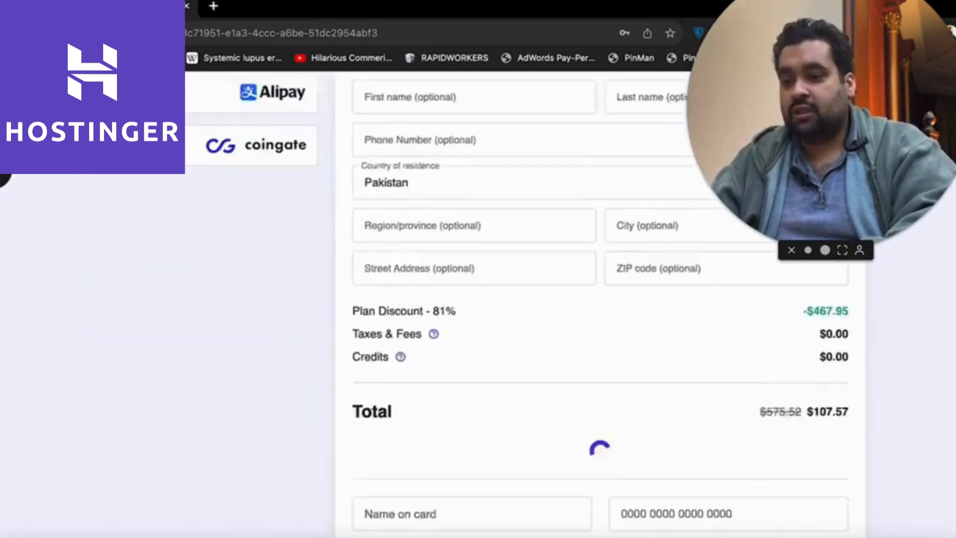
Step: Leave the order form and log in to the existing Hostinger account
scroll(830, 441, up, 1)
scroll(933, 96, up, 15)
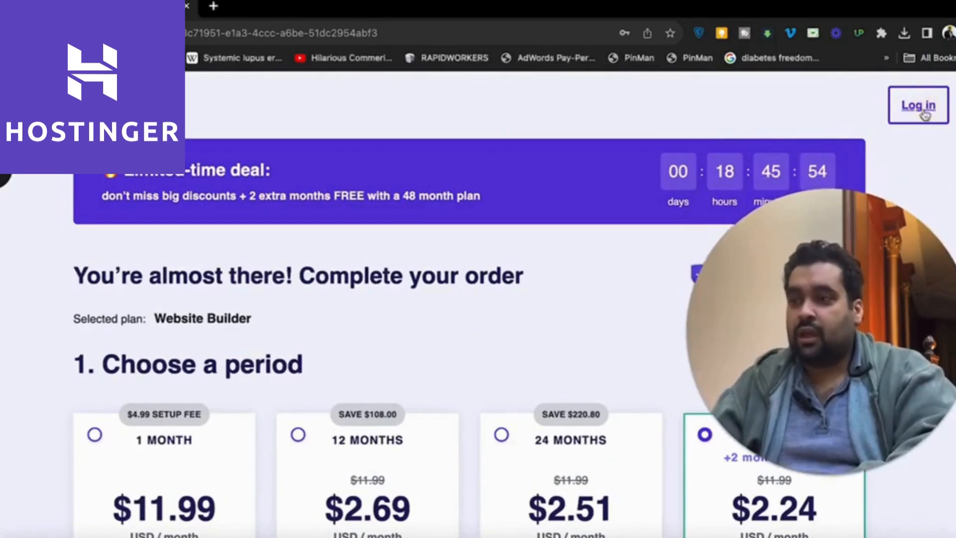
click(928, 108)
click(884, 105)
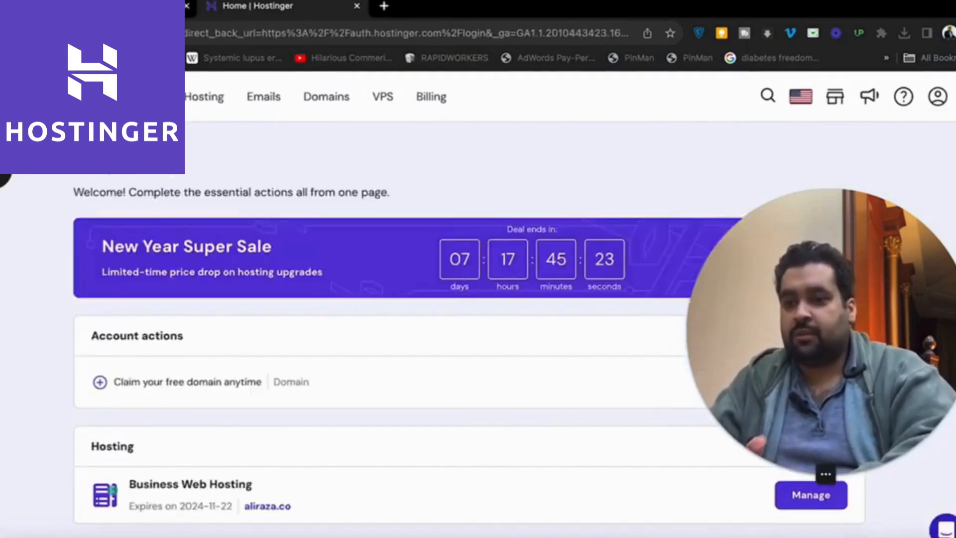
Step: Dismiss the server maintenance notice, choose to create a website and try the AI Website Builder
scroll(348, 323, down, 8)
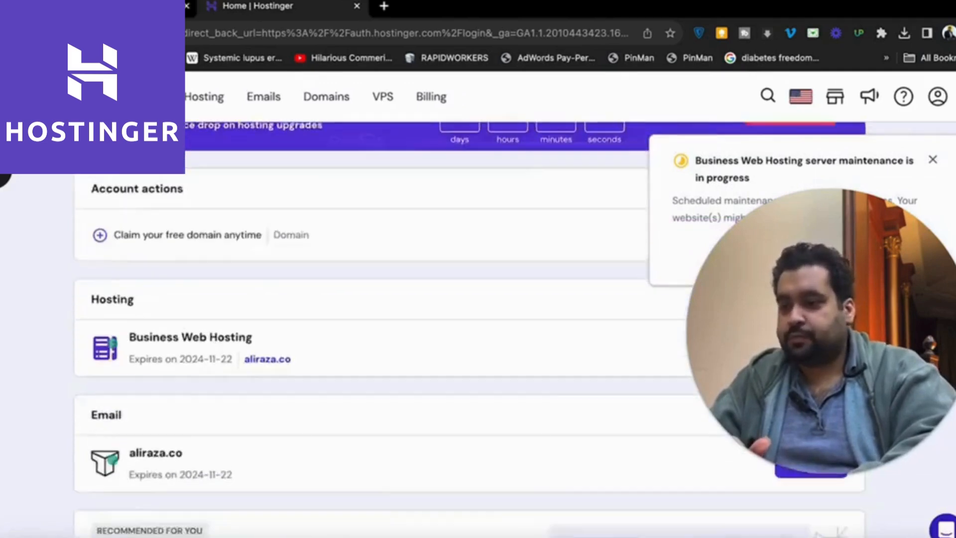
click(932, 160)
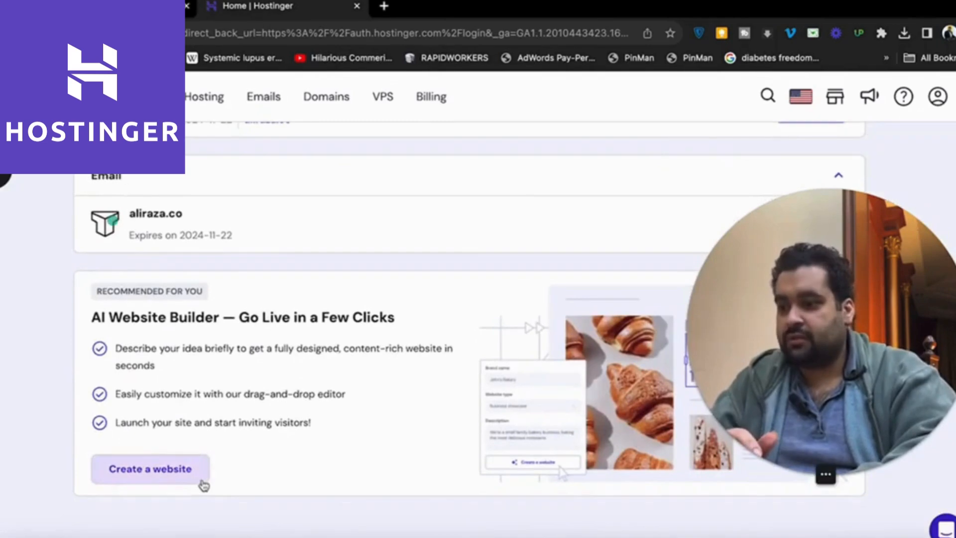
click(201, 482)
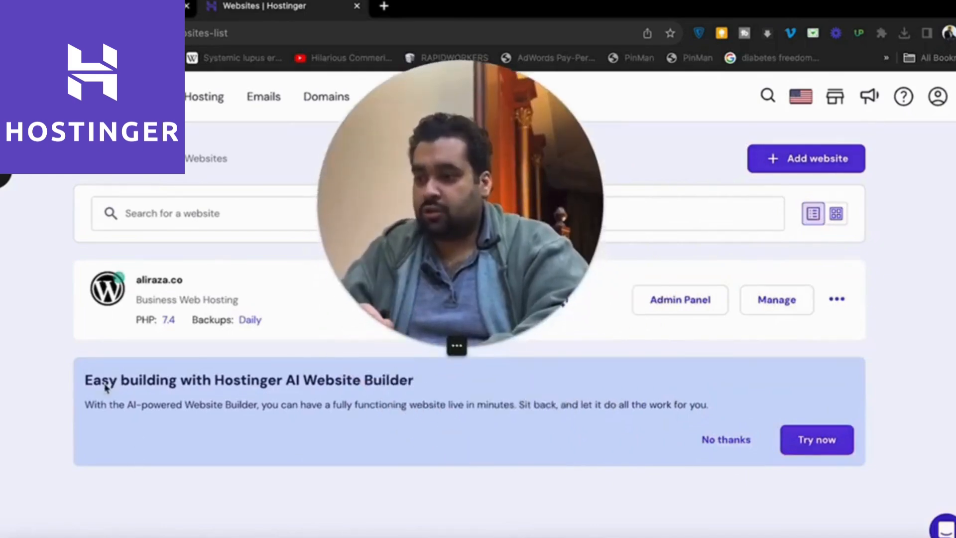
click(836, 438)
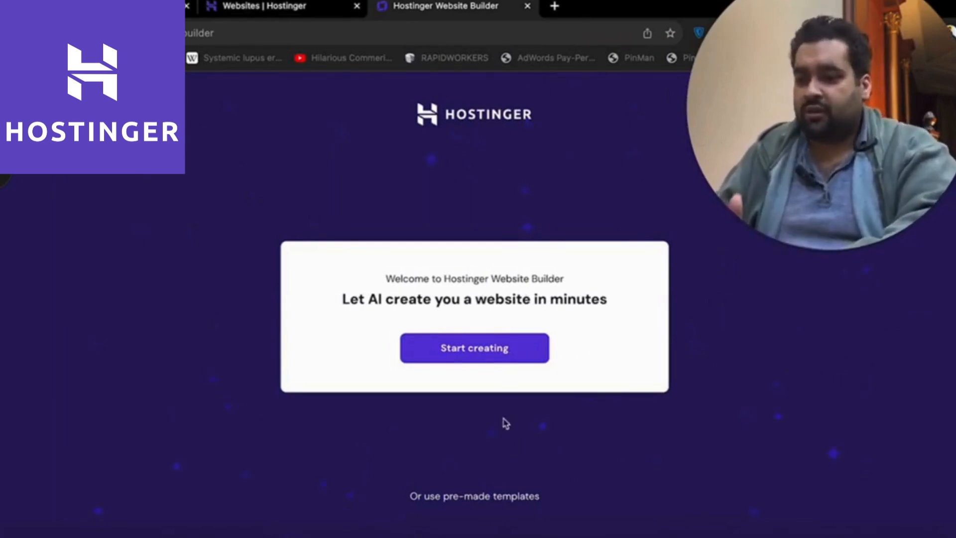
Step: Open the pre-made website templates instead of AI creation and go to page 2 of all templates
click(506, 502)
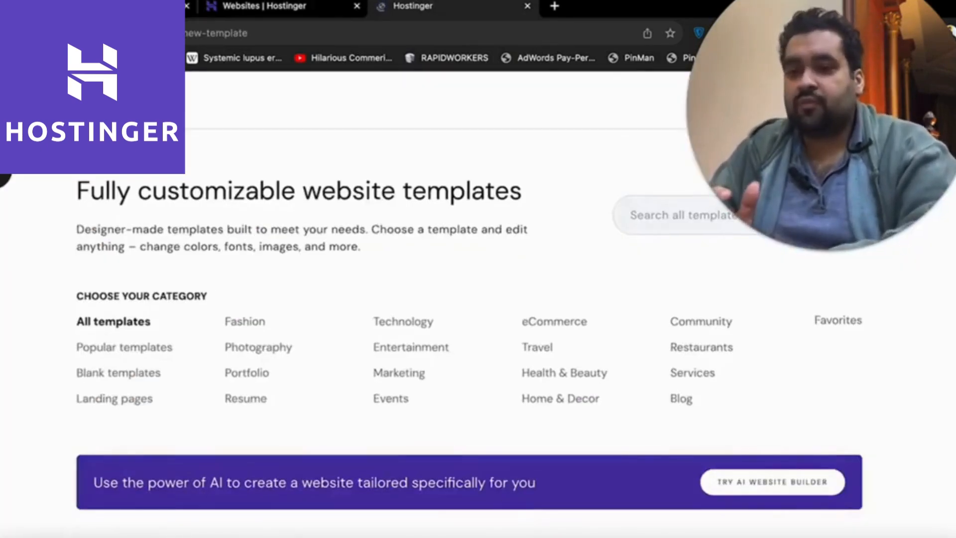
scroll(468, 304, down, 15)
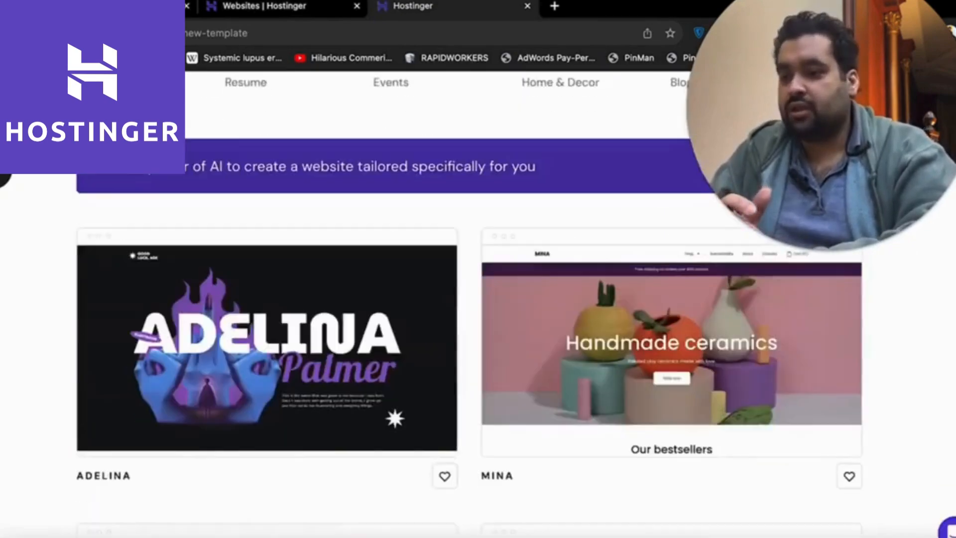
scroll(468, 303, down, 18)
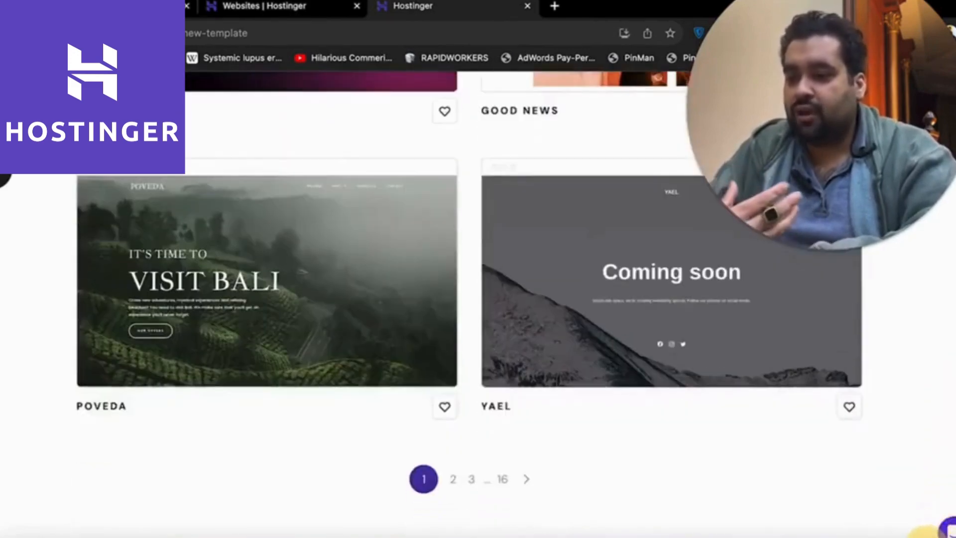
click(453, 478)
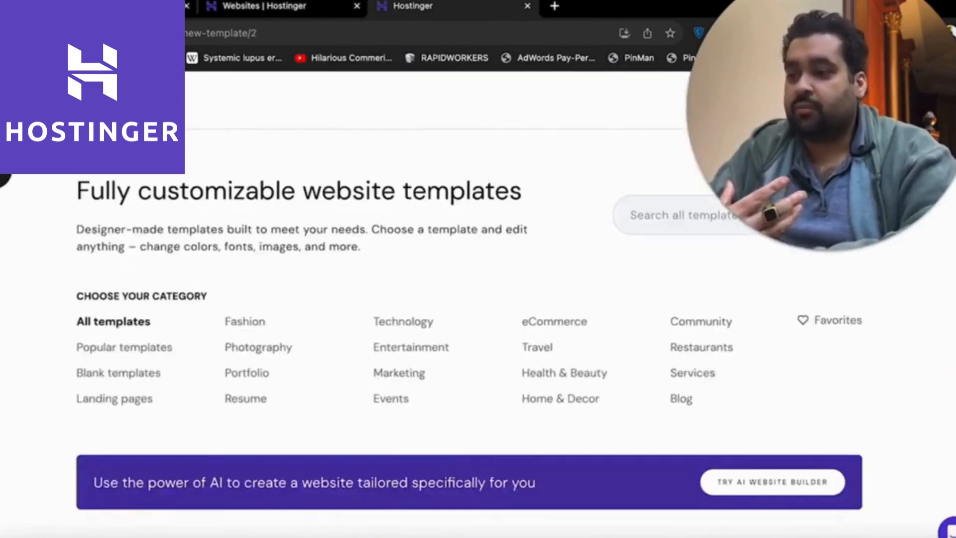
Step: Browse page 2 of all website templates and go to the last page, 16
scroll(468, 303, down, 15)
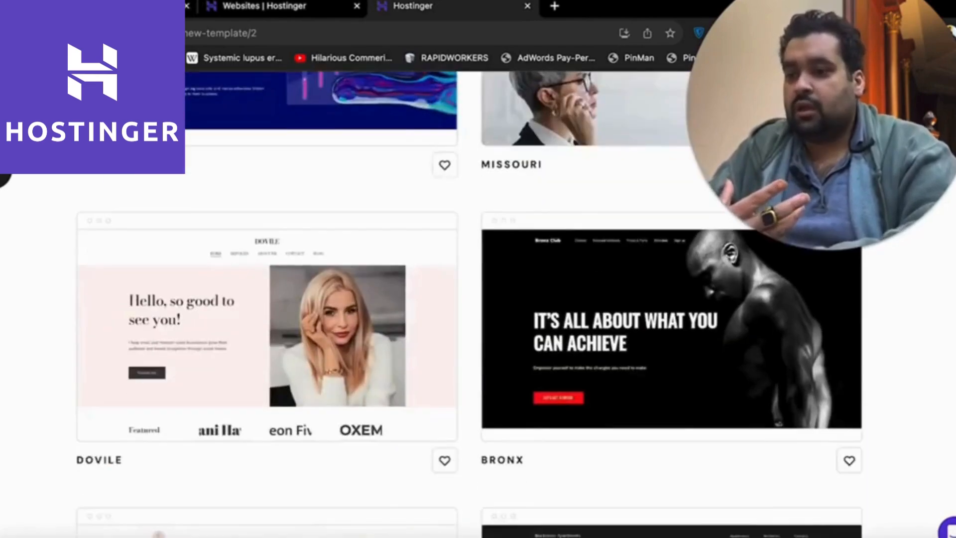
scroll(469, 303, up, 6)
scroll(469, 304, down, 10)
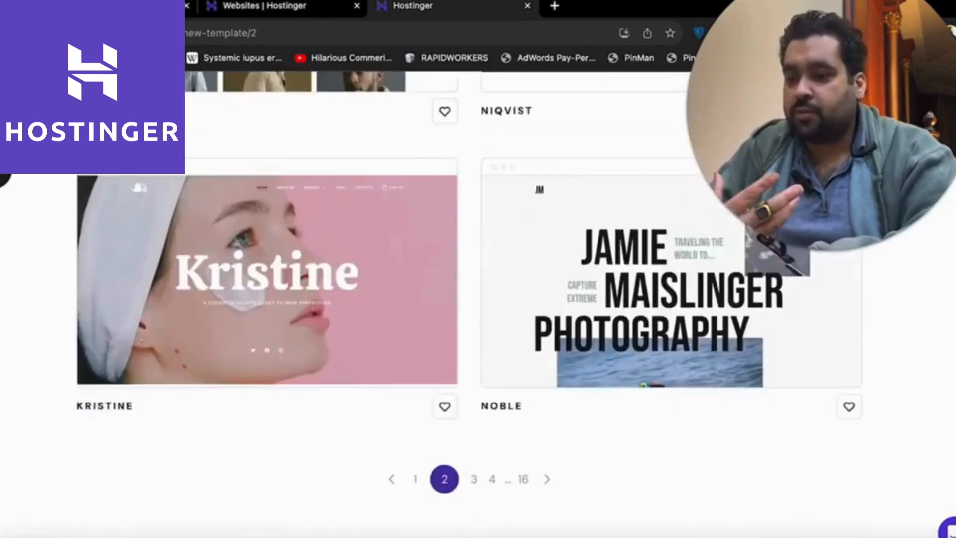
click(523, 479)
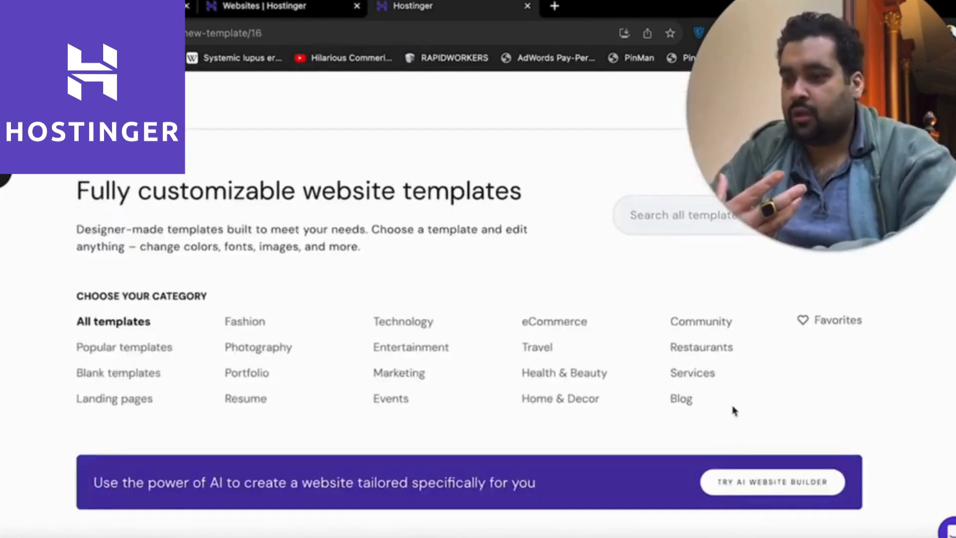
drag(840, 126, 222, 125)
click(697, 218)
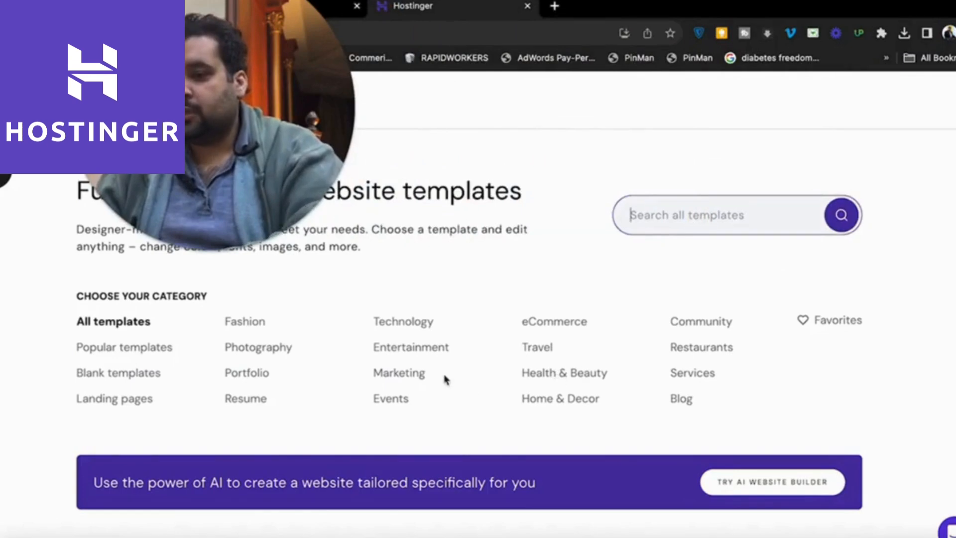
Step: Browse the pre-made templates in the Restaurants and Services categories, ending on Restaurants
click(702, 348)
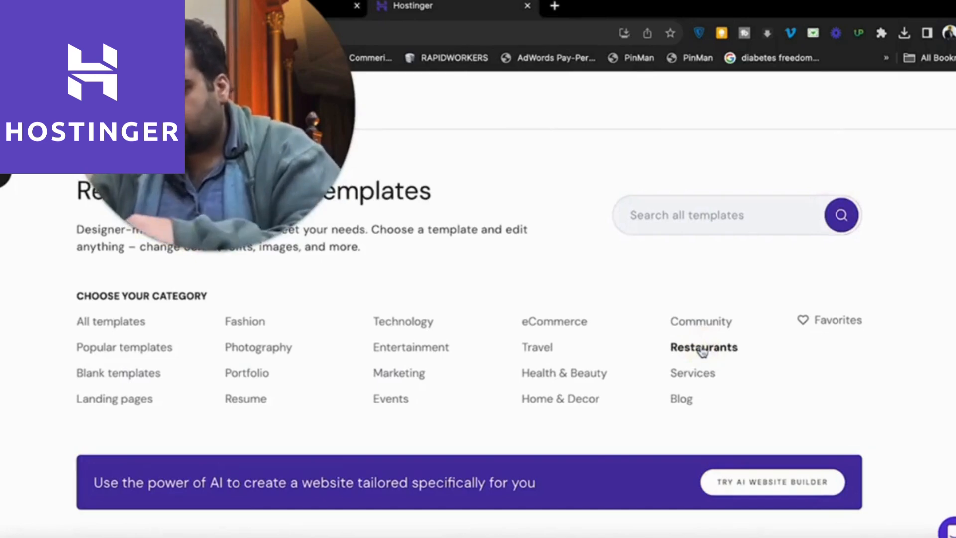
click(693, 373)
scroll(692, 380, down, 6)
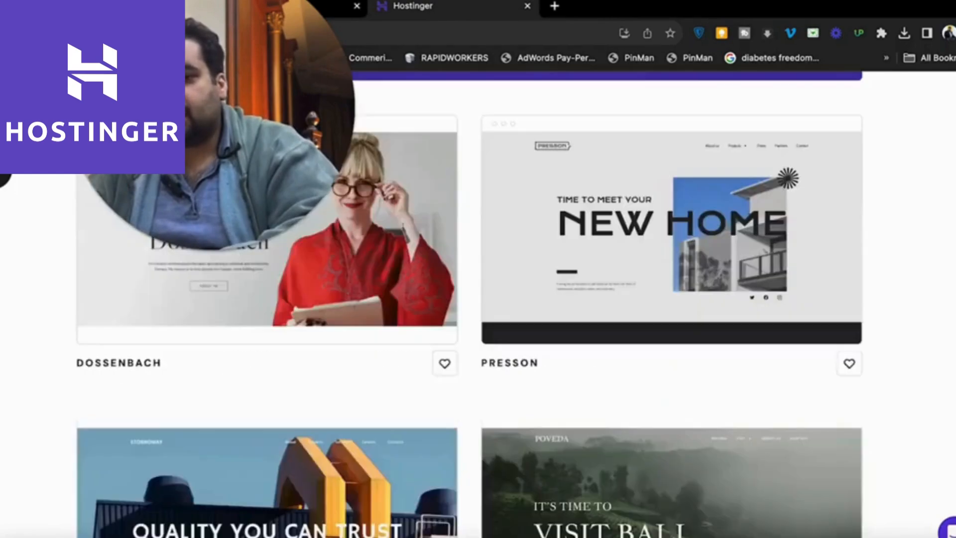
scroll(469, 349, up, 6)
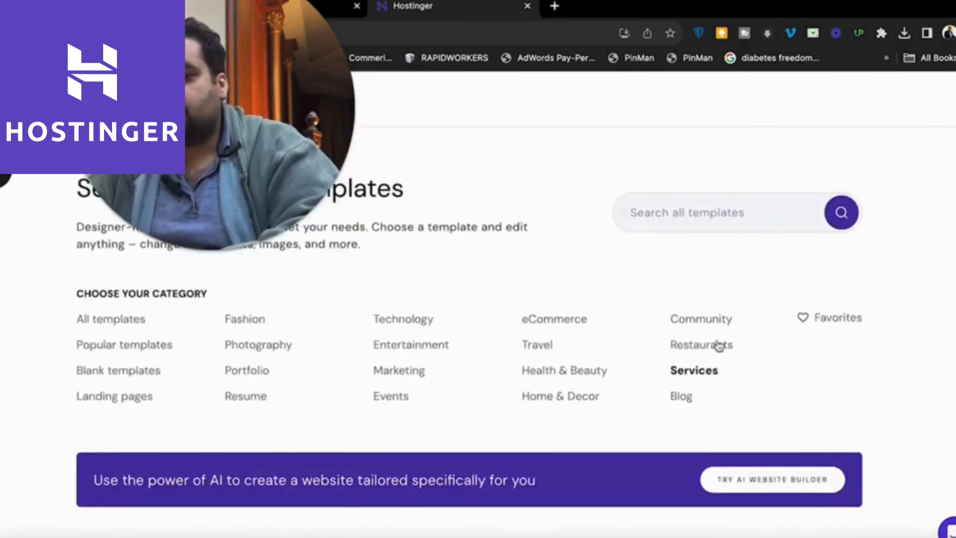
click(717, 348)
scroll(469, 349, down, 15)
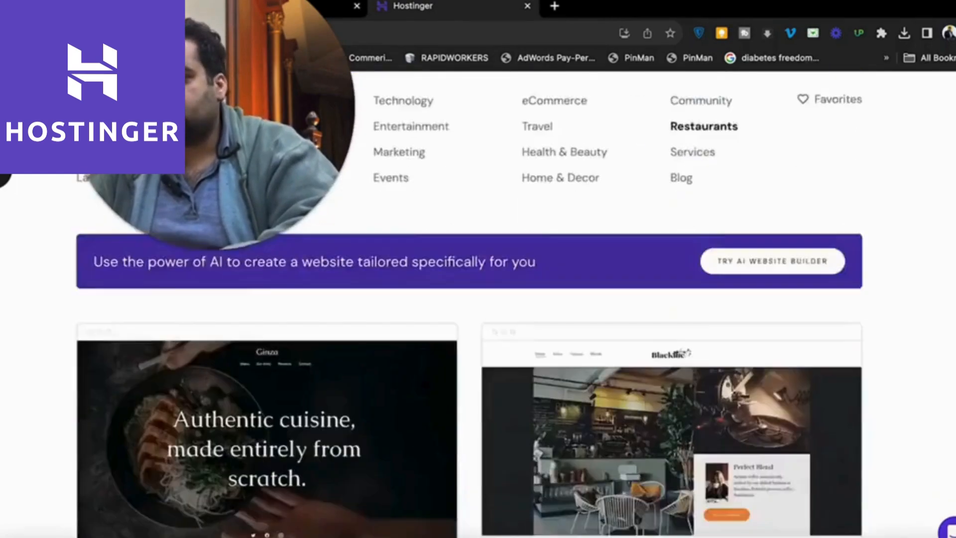
scroll(469, 349, up, 15)
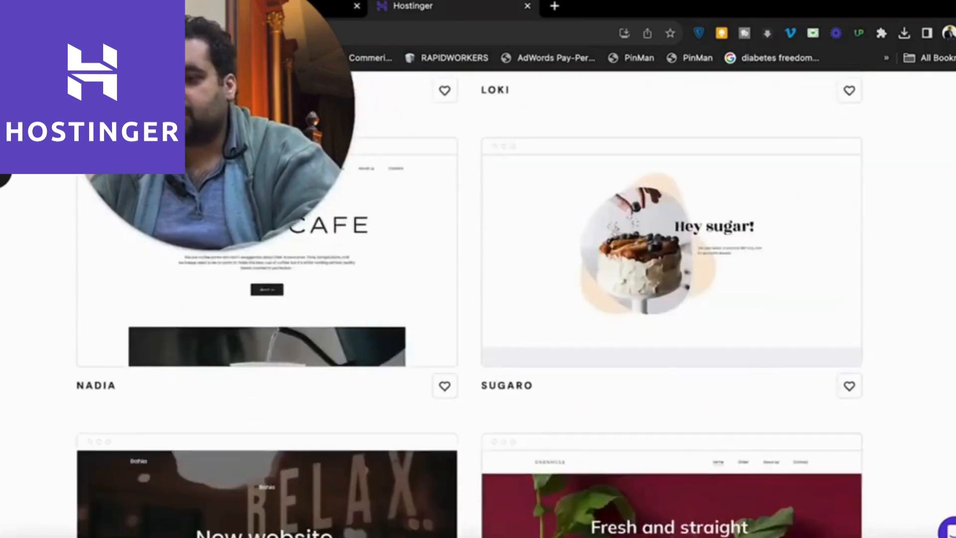
scroll(609, 301, up, 2)
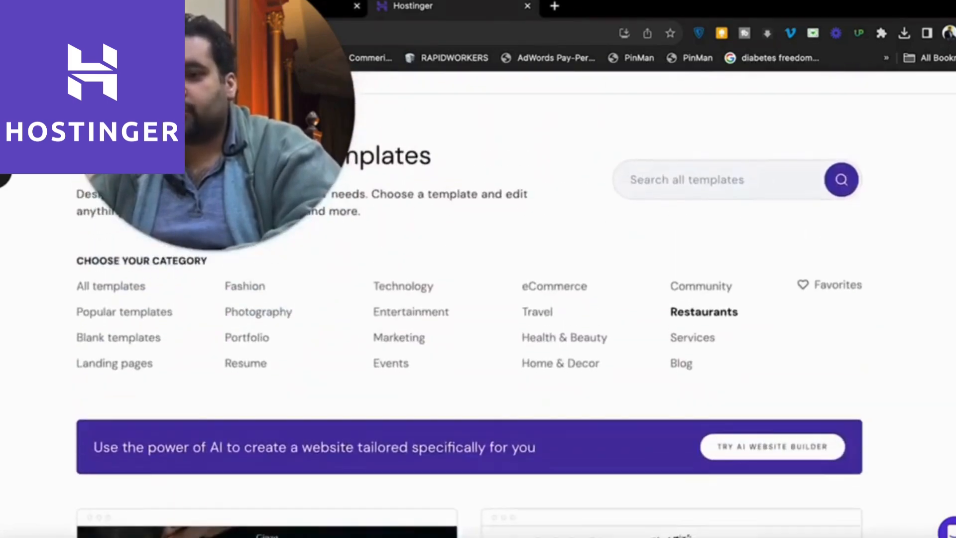
scroll(609, 300, down, 1)
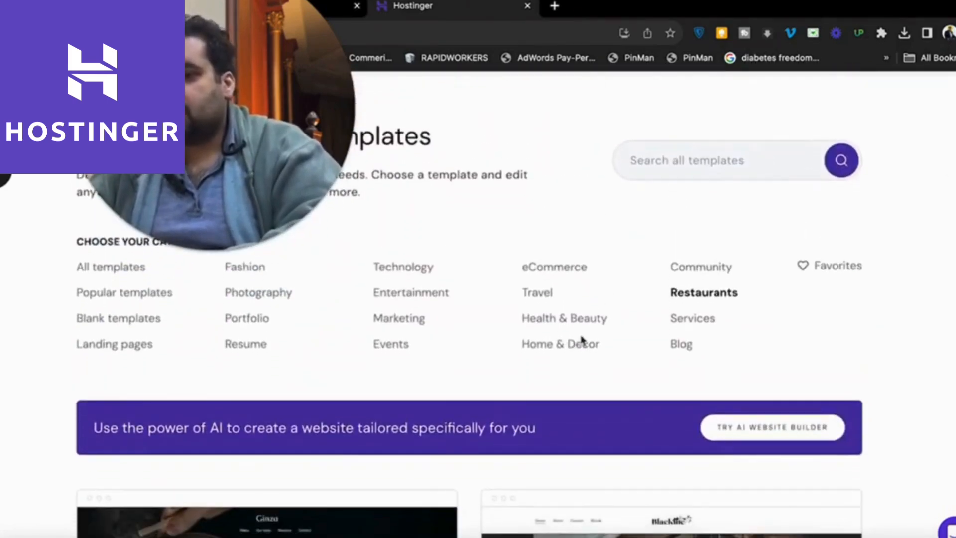
Step: Look through the Health & Beauty templates and the Photography templates
click(577, 323)
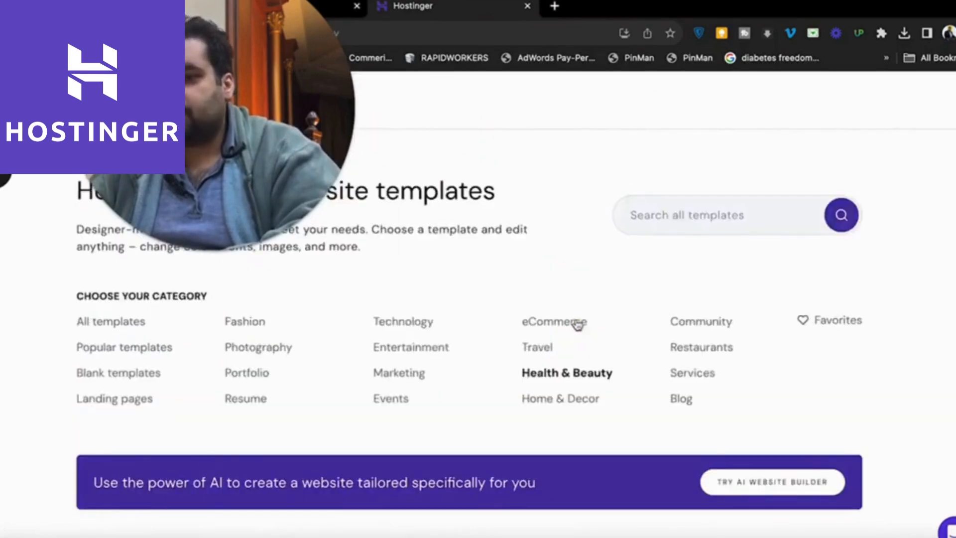
scroll(469, 299, down, 20)
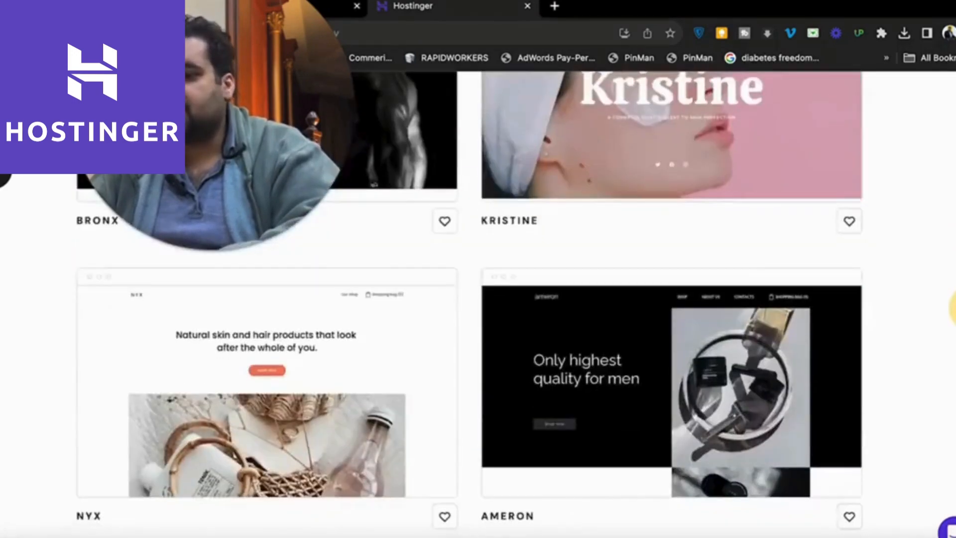
scroll(469, 299, up, 20)
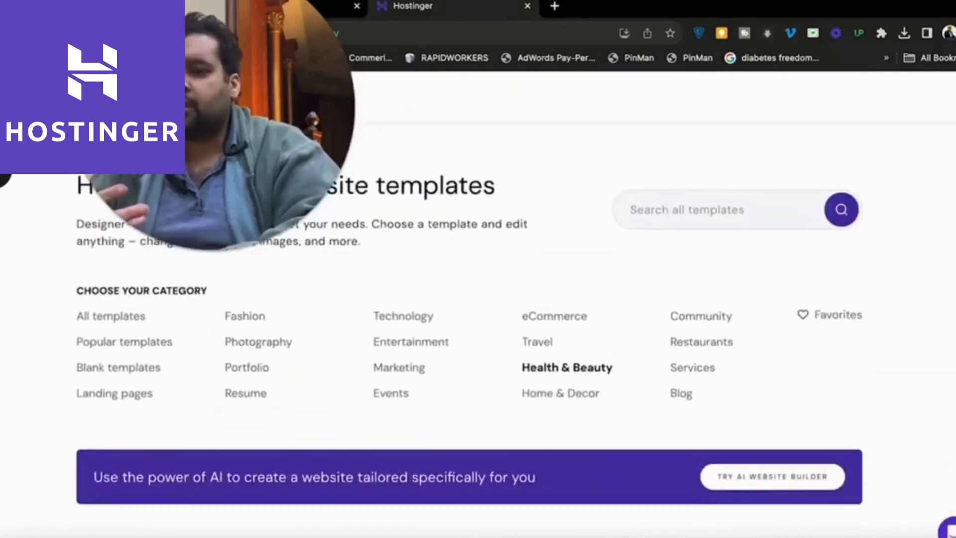
click(252, 347)
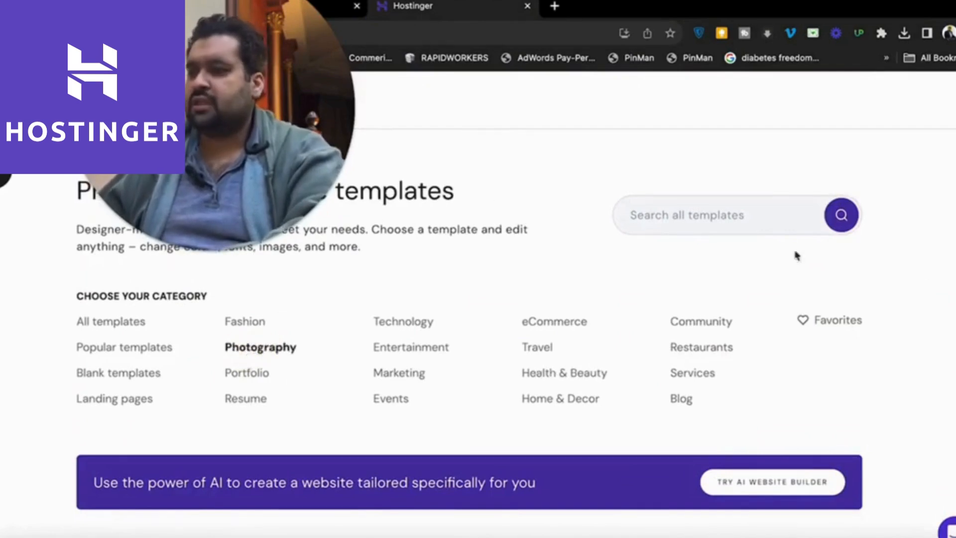
scroll(469, 304, down, 14)
scroll(469, 304, up, 14)
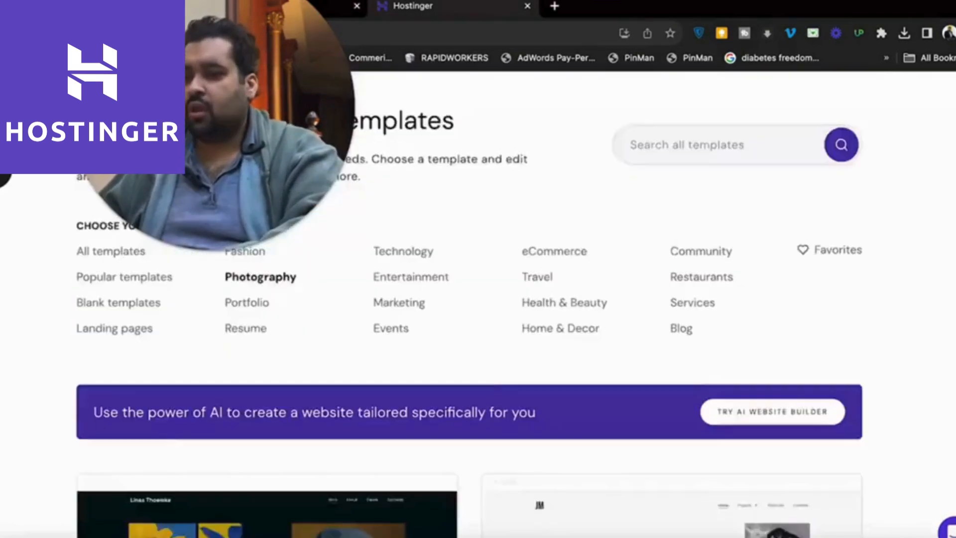
Step: Switch to the Landing pages category and look through its templates
click(144, 405)
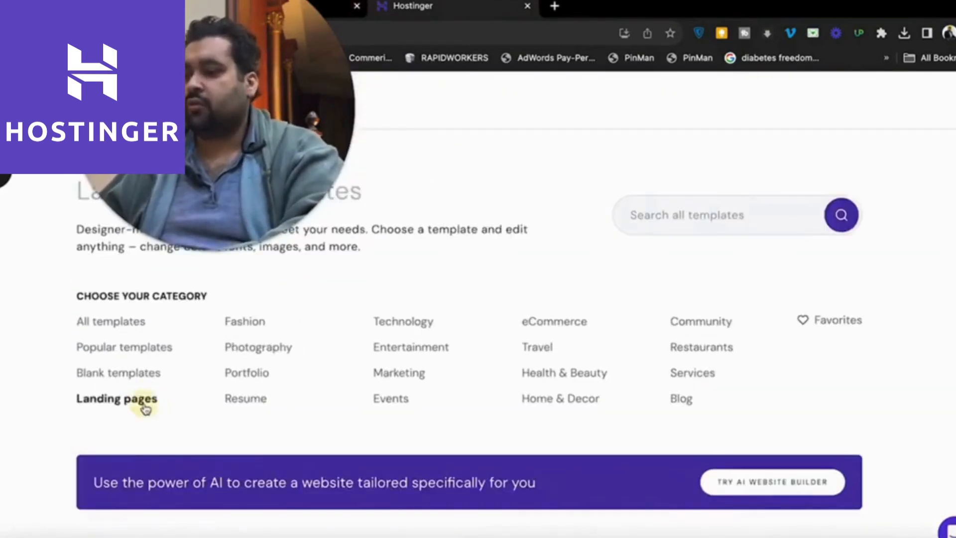
scroll(469, 302, down, 15)
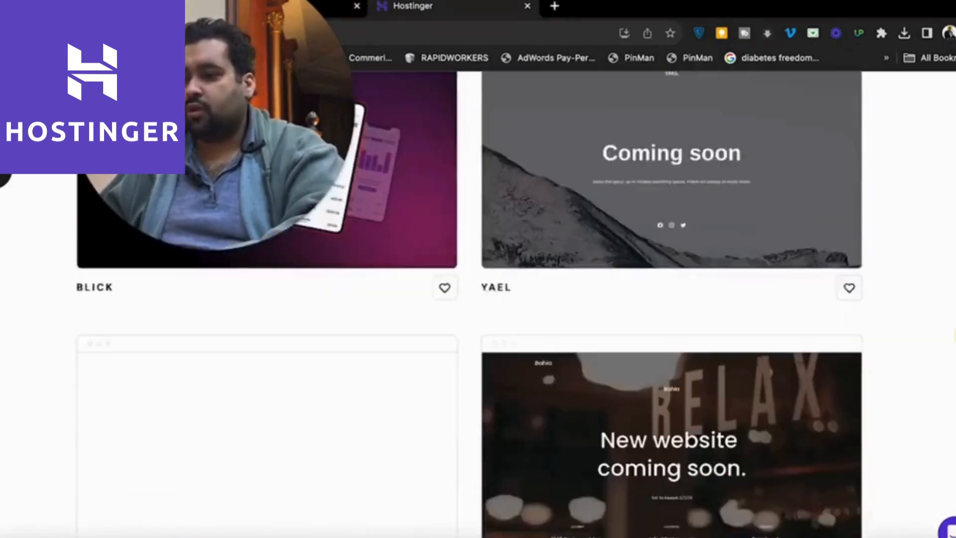
scroll(470, 302, up, 3)
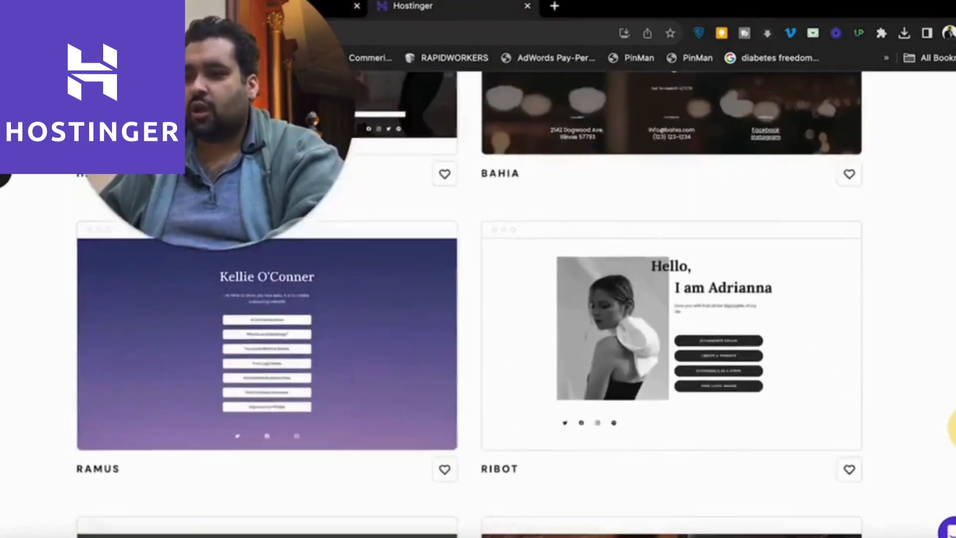
scroll(470, 303, down, 5)
scroll(470, 302, up, 12)
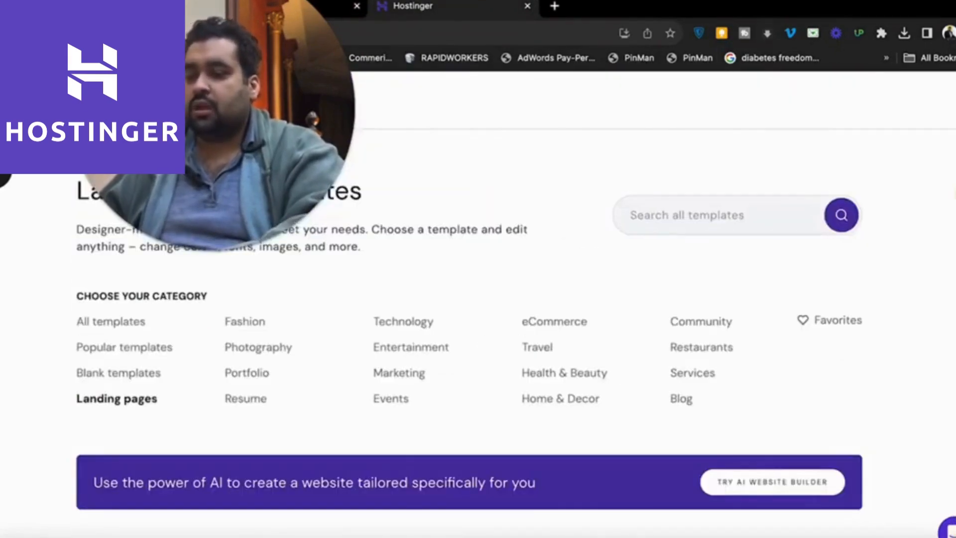
Step: Show the Services category and look through the first page of its templates
click(702, 380)
scroll(470, 302, down, 15)
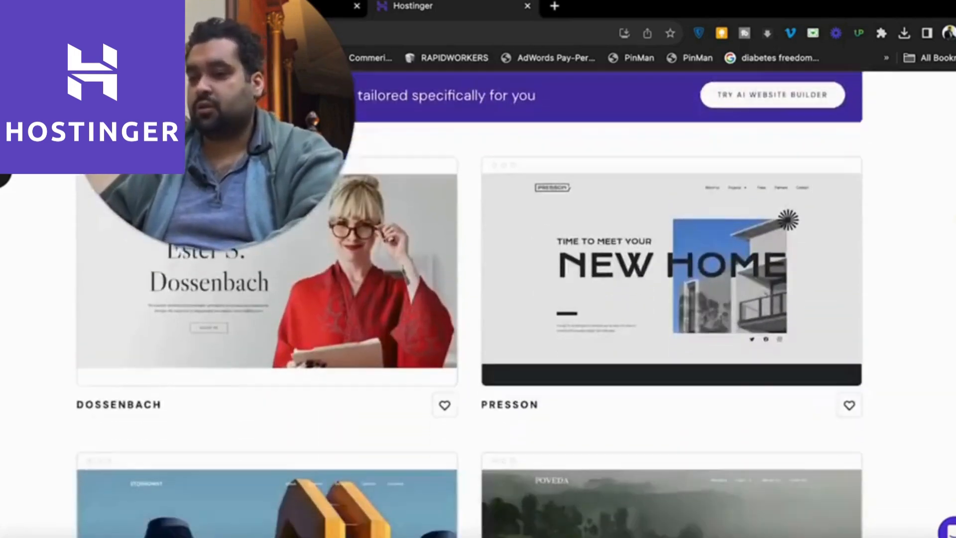
scroll(470, 302, down, 3)
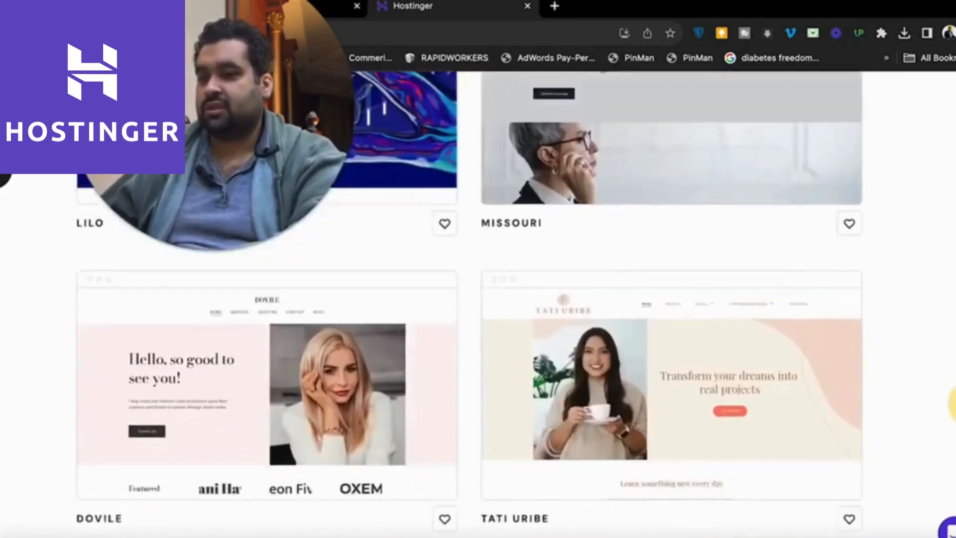
scroll(470, 302, up, 2)
scroll(470, 302, down, 6)
scroll(470, 302, down, 3)
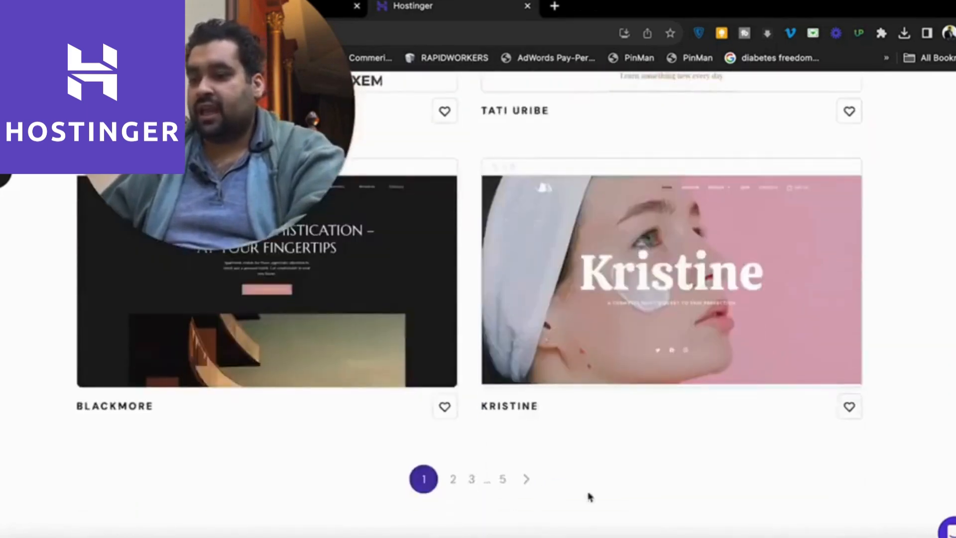
Step: Go to page 2 of the Services templates and look through the designs
click(454, 482)
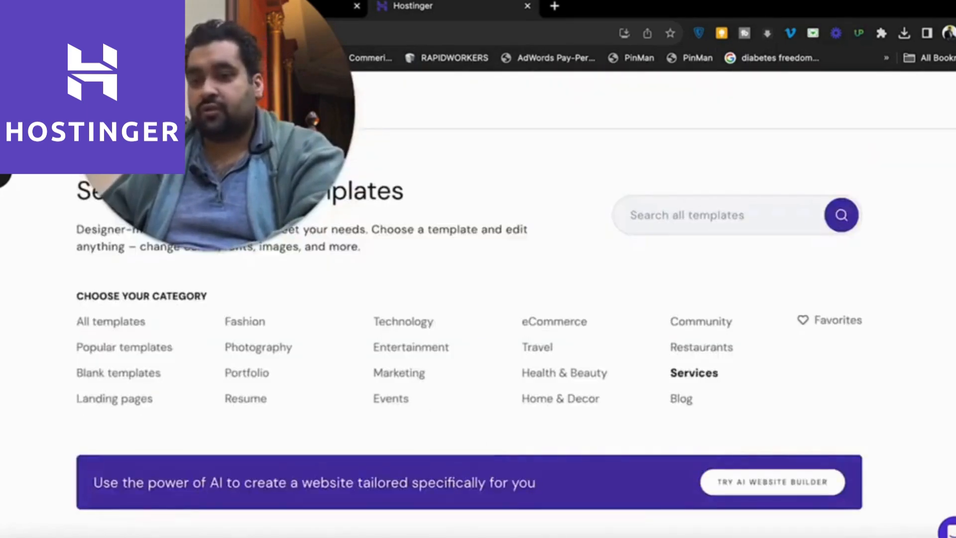
scroll(469, 302, down, 8)
scroll(470, 303, up, 4)
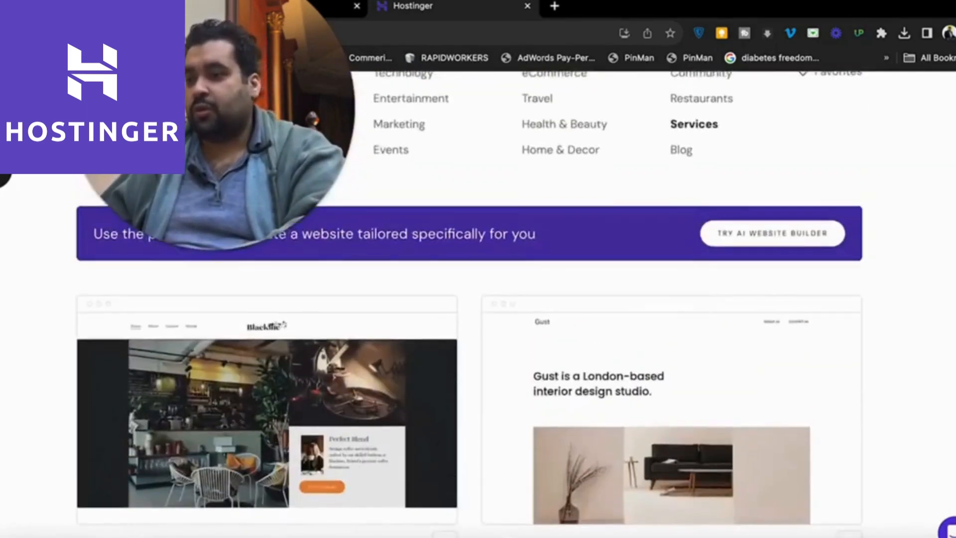
scroll(469, 303, down, 15)
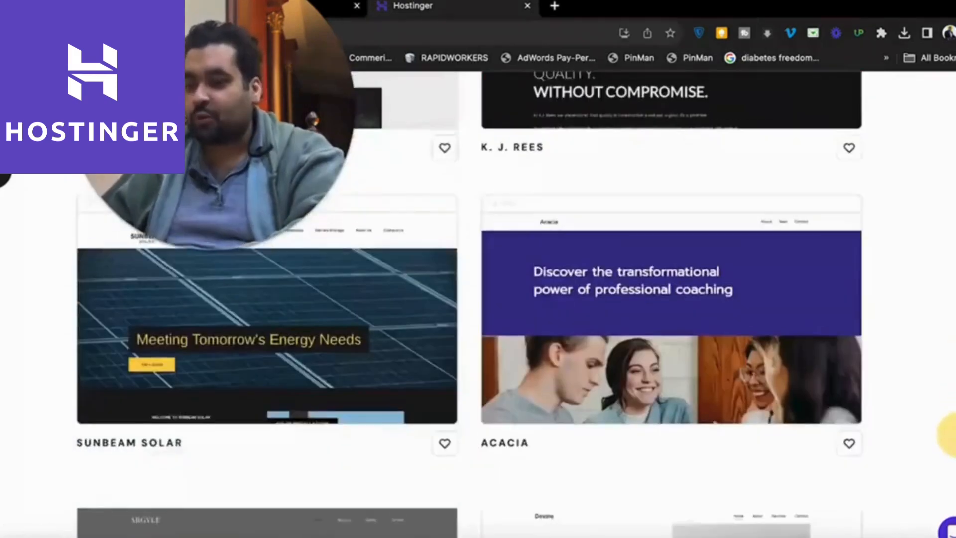
scroll(328, 188, down, 3)
scroll(329, 188, up, 15)
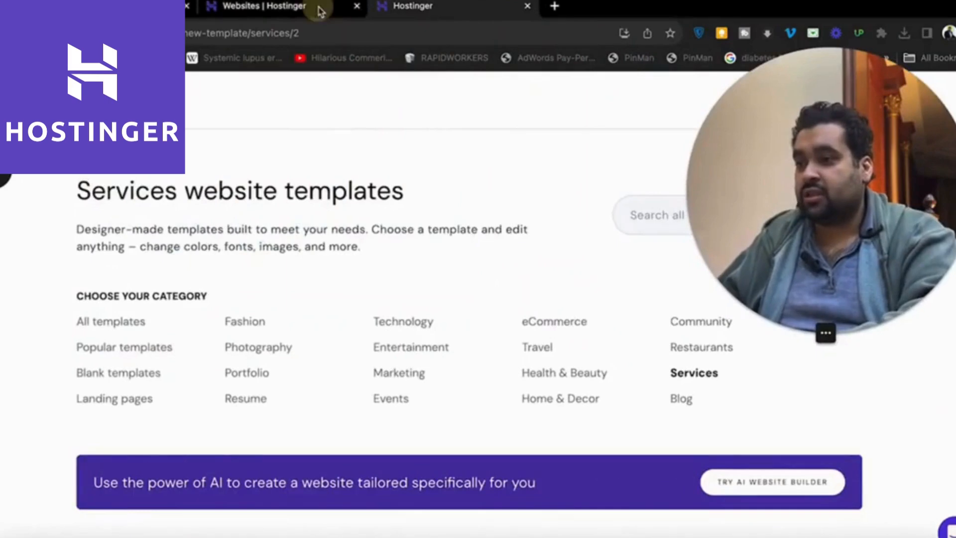
Step: Try to add a website with Hostinger Website Builder from the account's website list, dismiss the error notice and choose the control panel
click(319, 11)
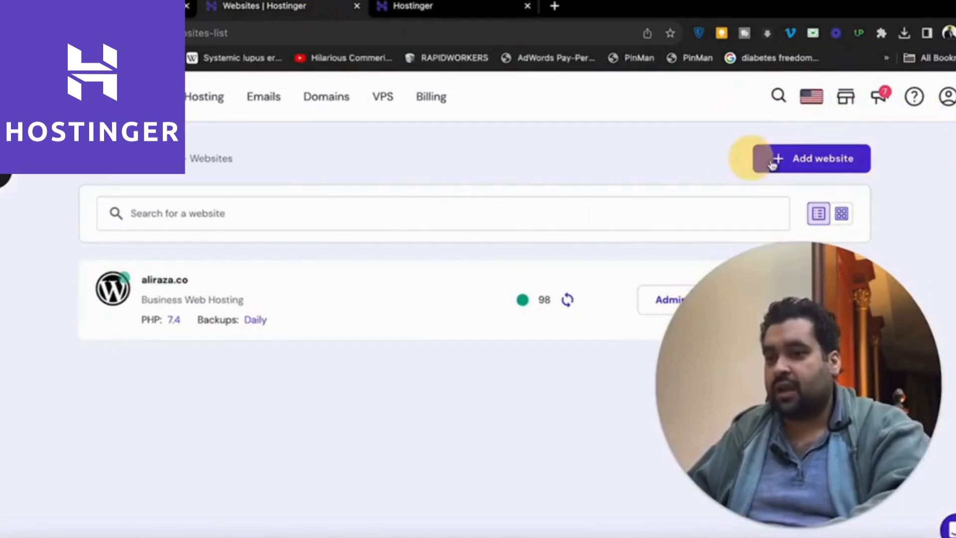
click(772, 164)
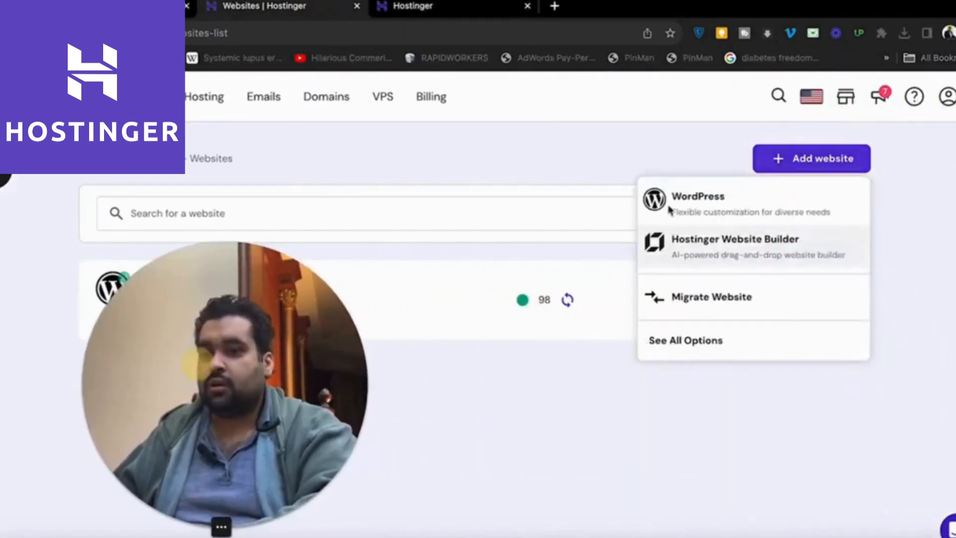
click(690, 244)
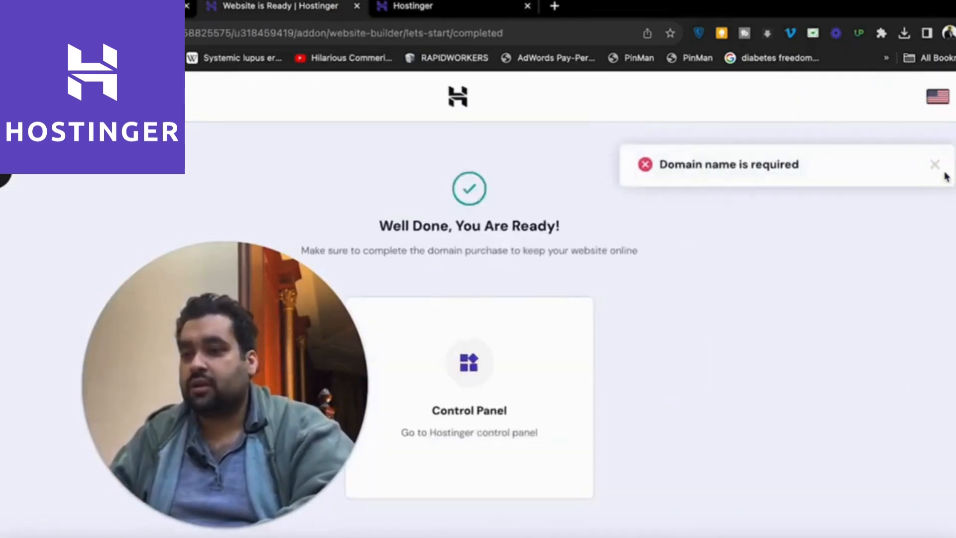
click(935, 168)
click(468, 374)
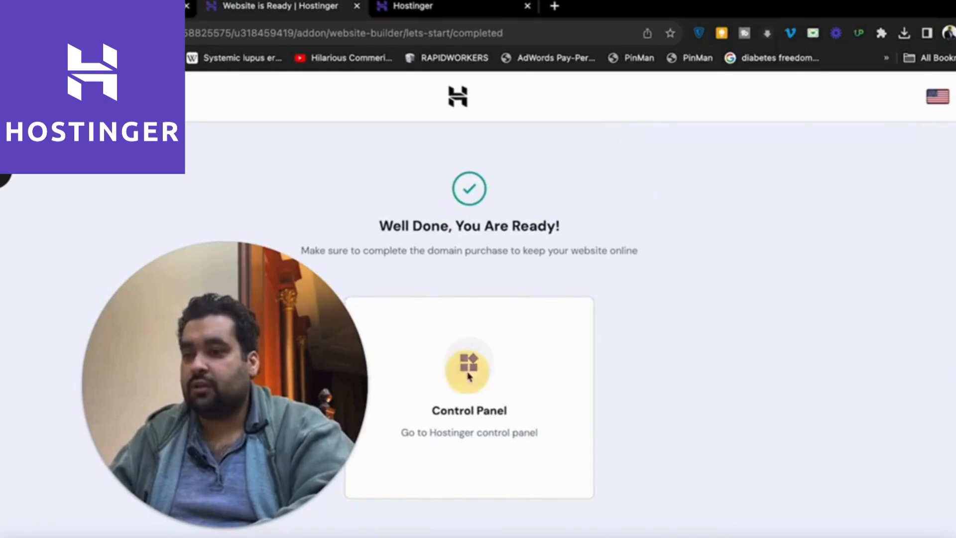
drag(150, 404, 44, 403)
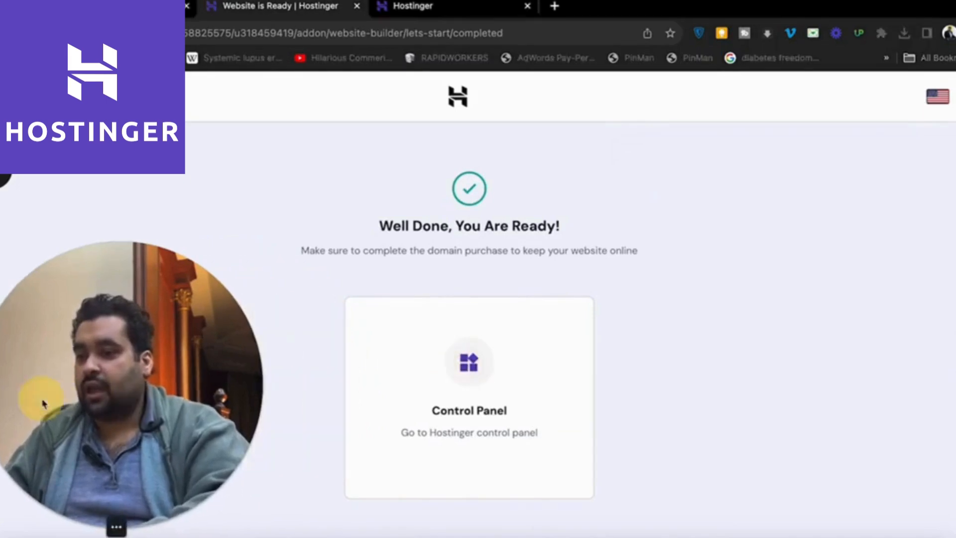
Step: Return to the Services template gallery in the other browser tab and choose the Entertainment category
click(459, 14)
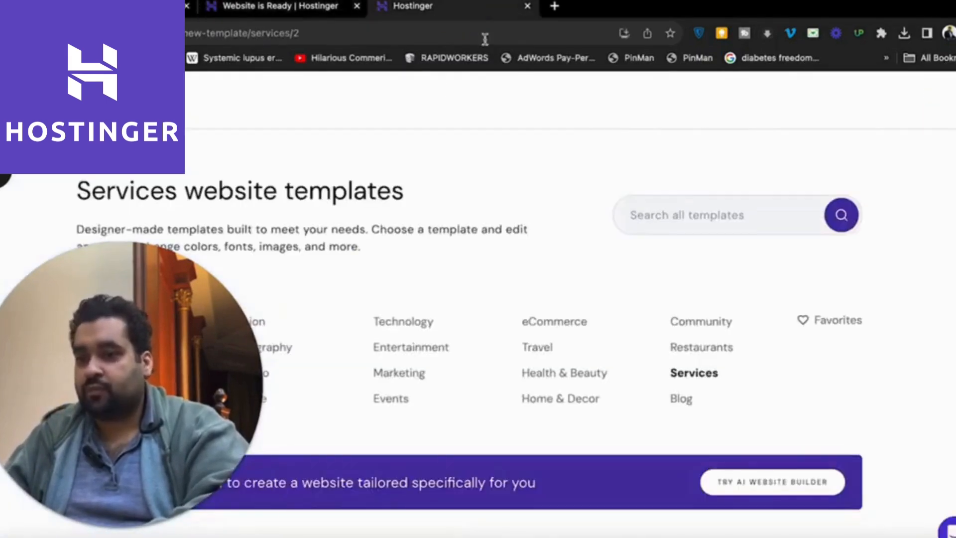
scroll(468, 299, down, 7)
scroll(467, 166, up, 6)
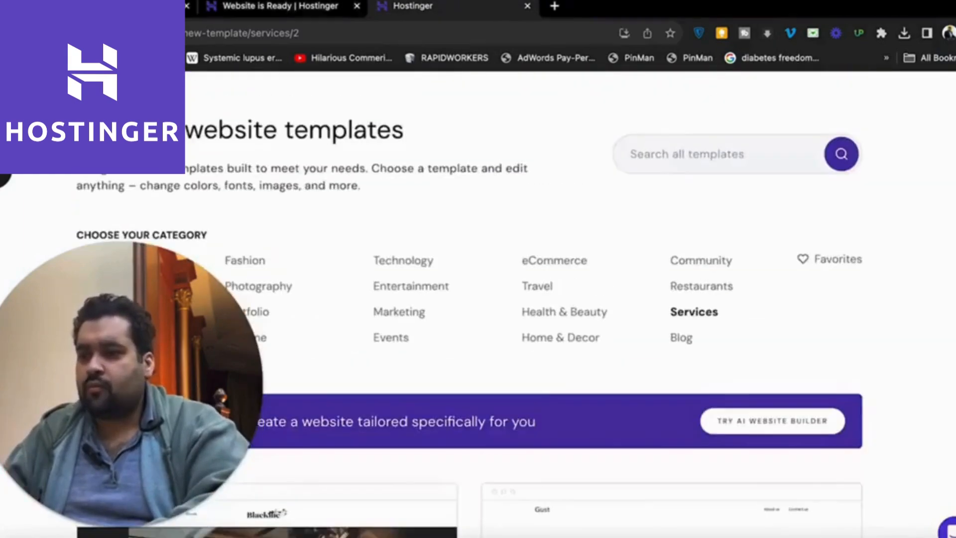
scroll(467, 167, down, 3)
click(409, 168)
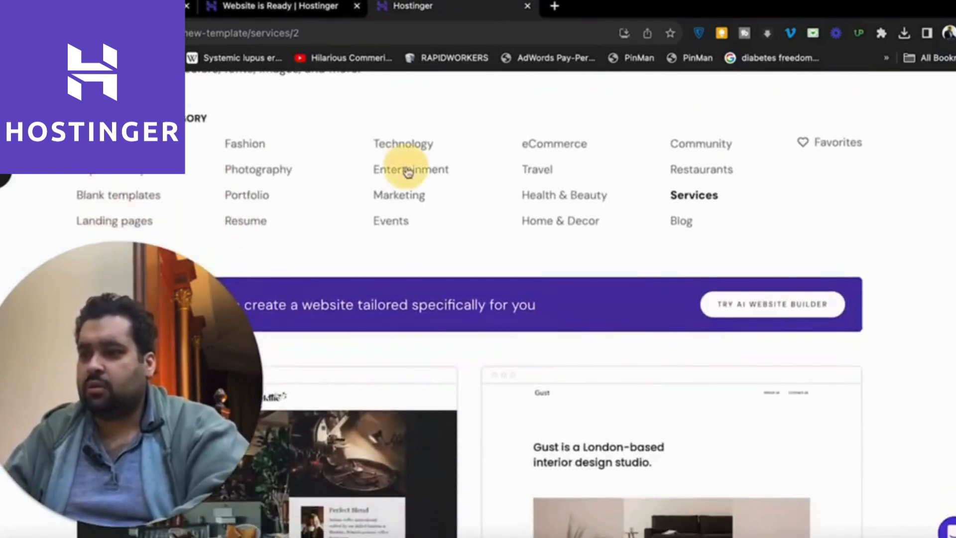
Step: Look through the eCommerce website templates and start building a site with the Feyer template
click(569, 326)
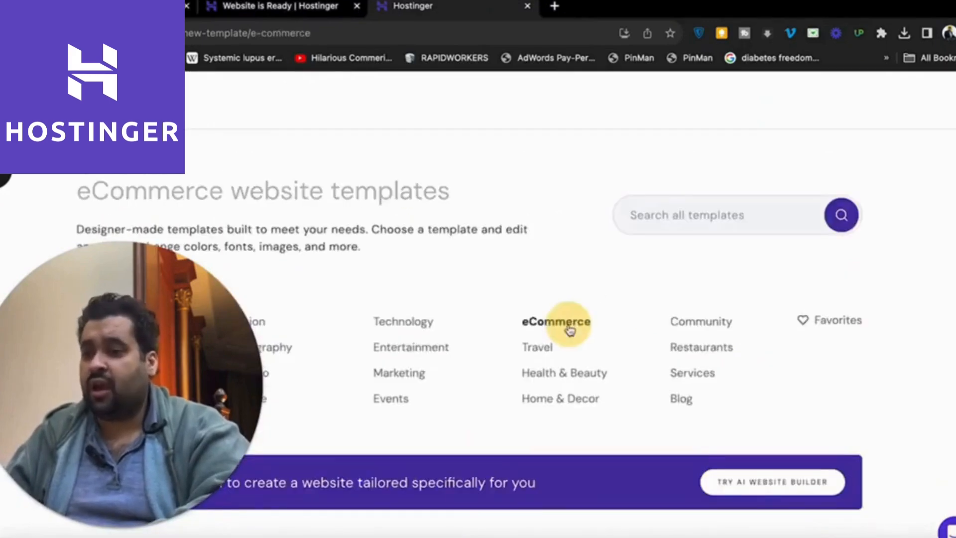
scroll(469, 319, down, 15)
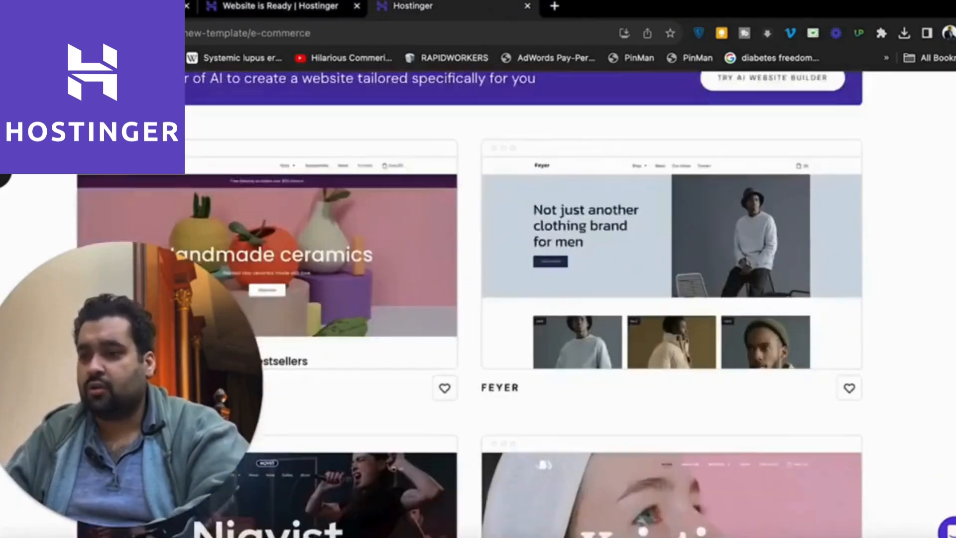
scroll(505, 511, down, 10)
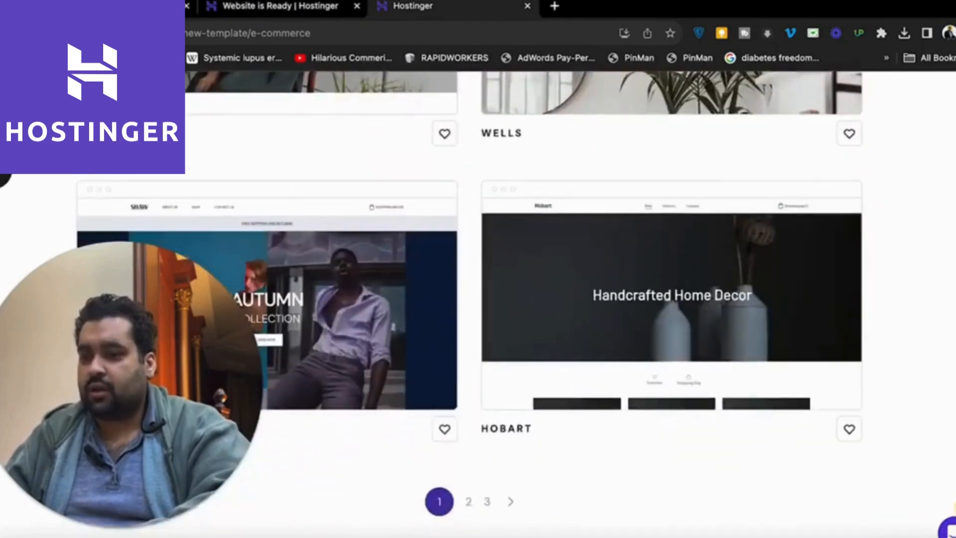
scroll(664, 349, up, 15)
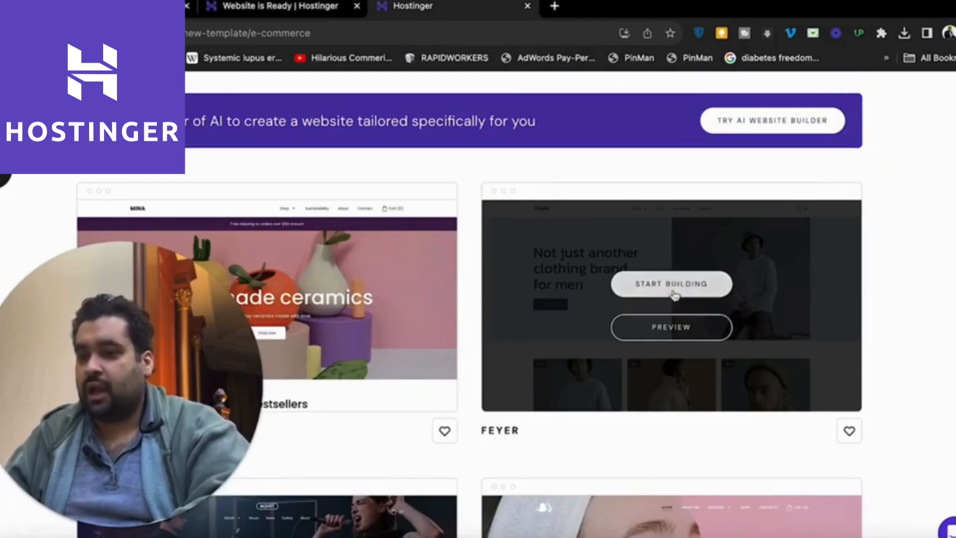
click(676, 290)
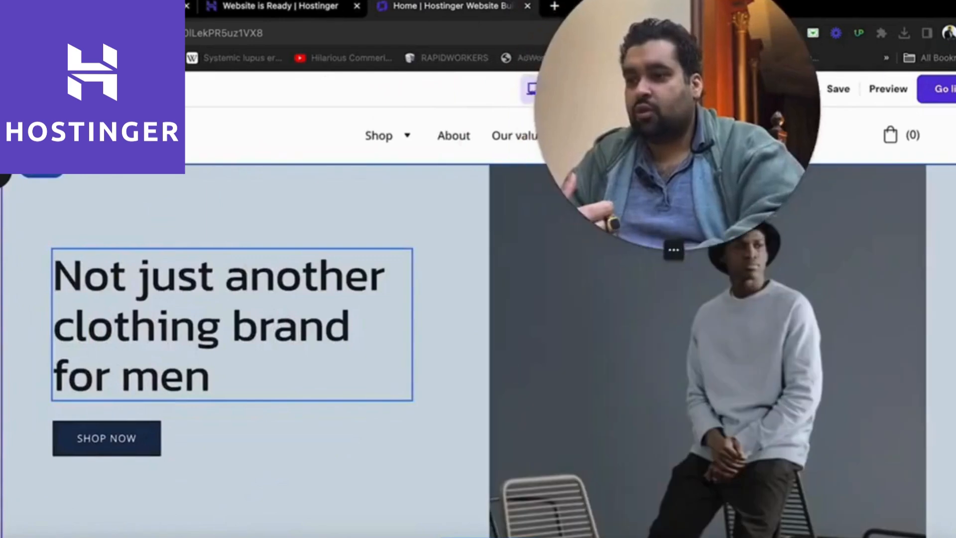
drag(677, 114, 724, 107)
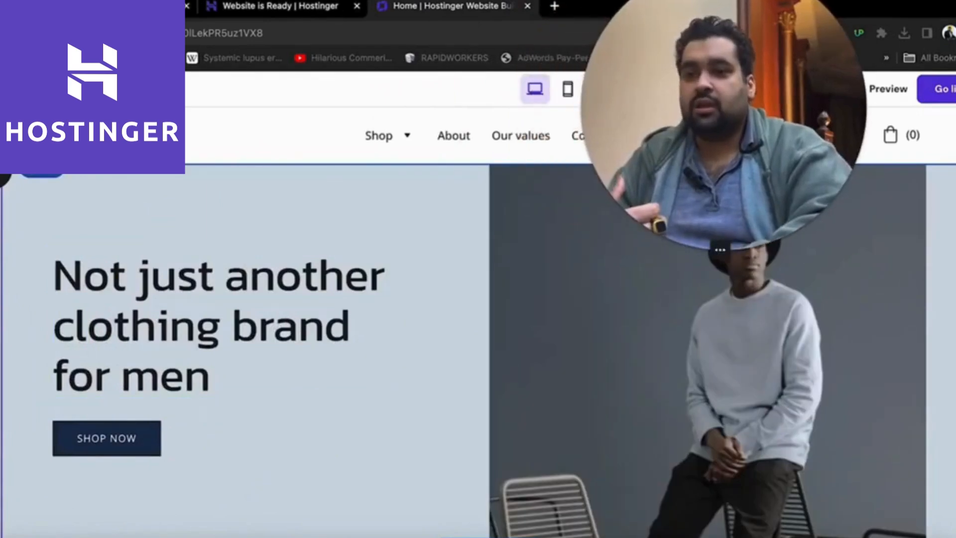
mouse_move(610, 235)
click(703, 250)
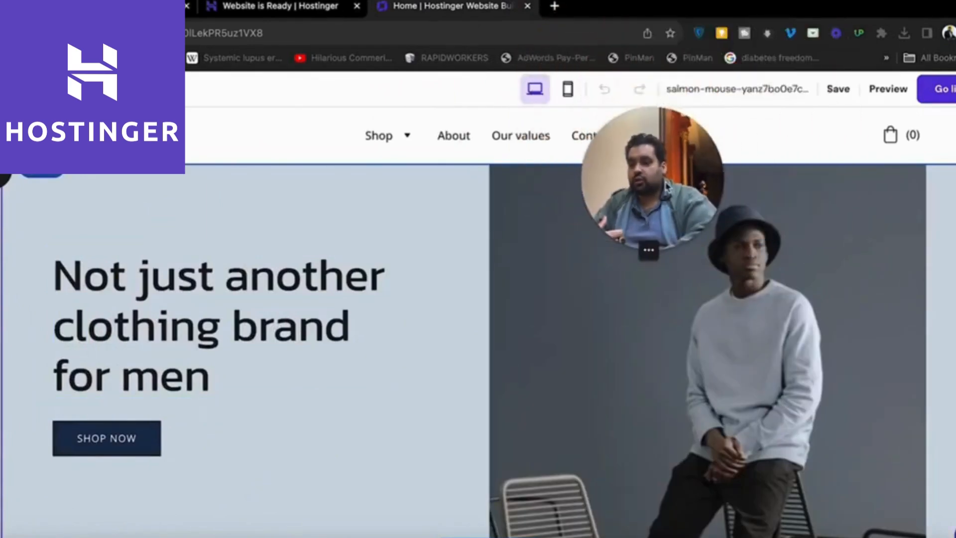
drag(673, 142, 780, 19)
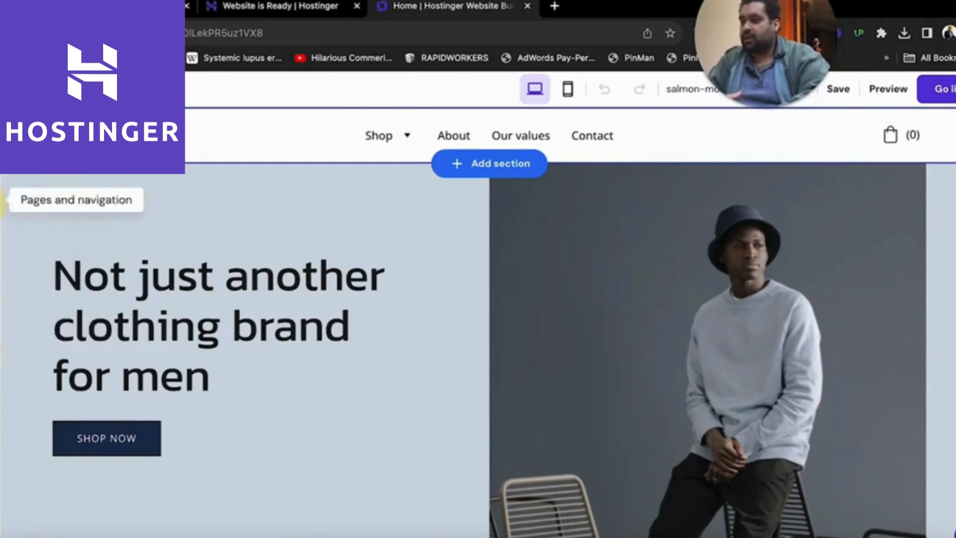
Step: Review the website's pages in the page and navigation manager, including those hidden from navigation, and close it
click(2, 202)
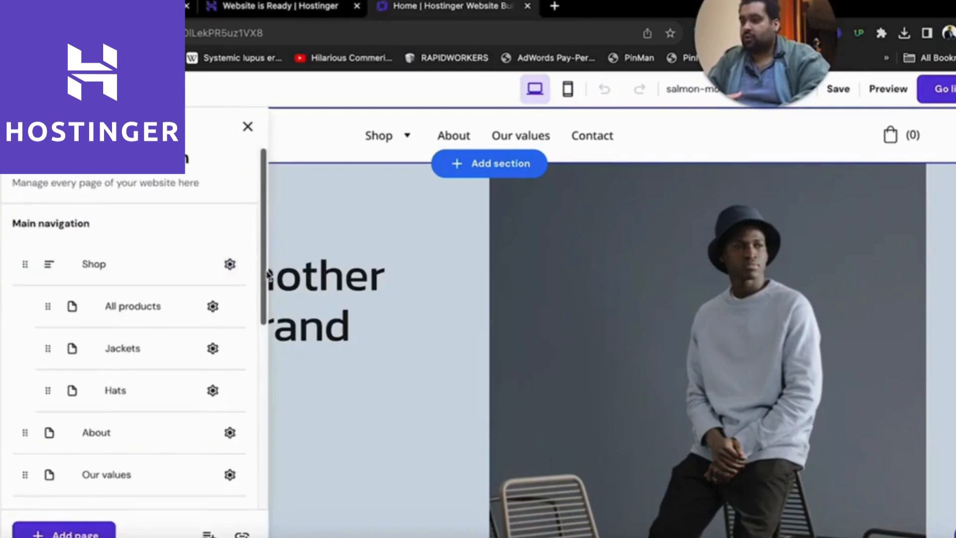
drag(267, 275, 253, 507)
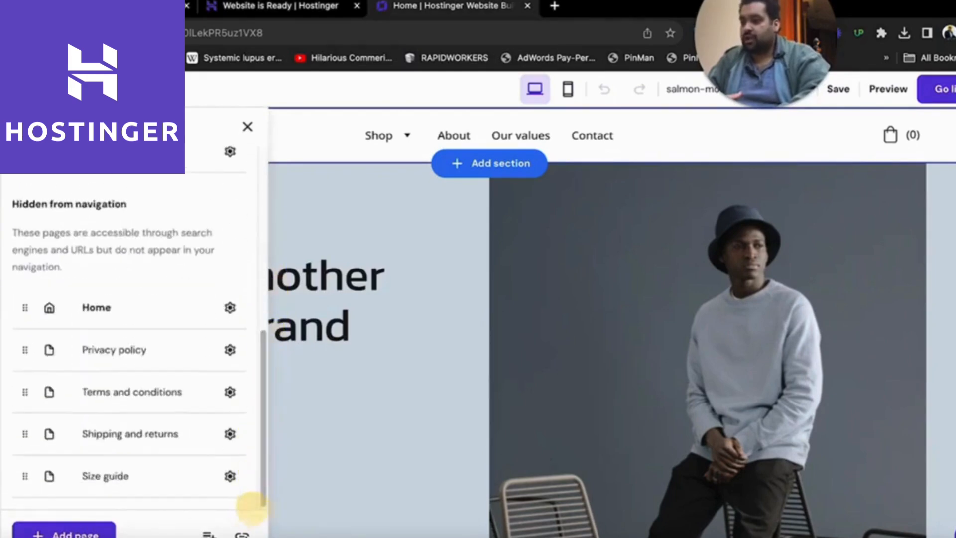
click(248, 128)
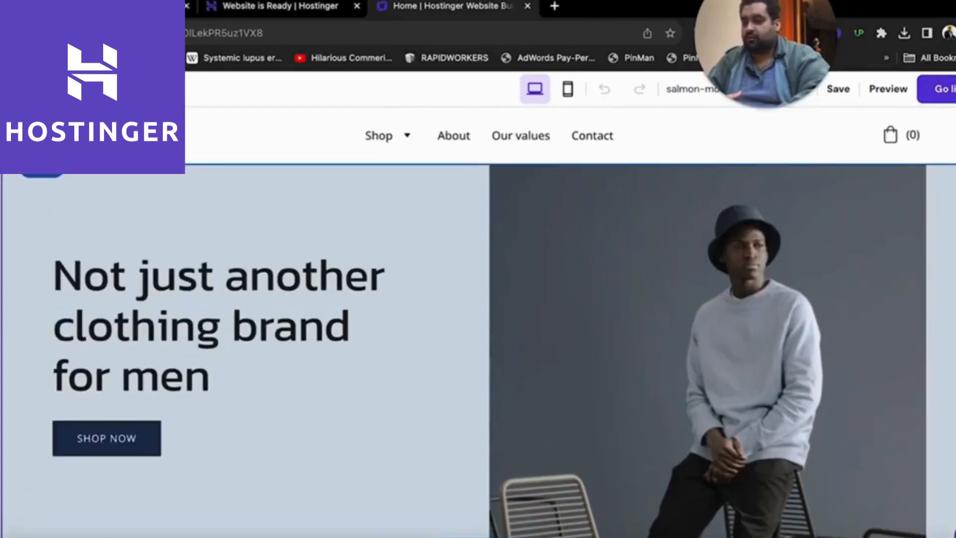
Step: Browse the library and free images as replacements for the header logo, and open the AI logo maker instead
double_click(75, 135)
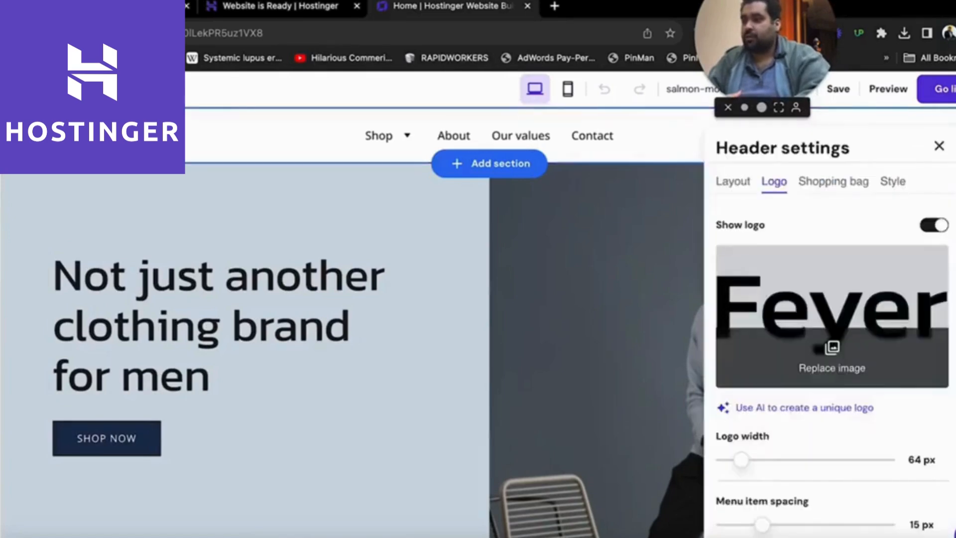
click(829, 365)
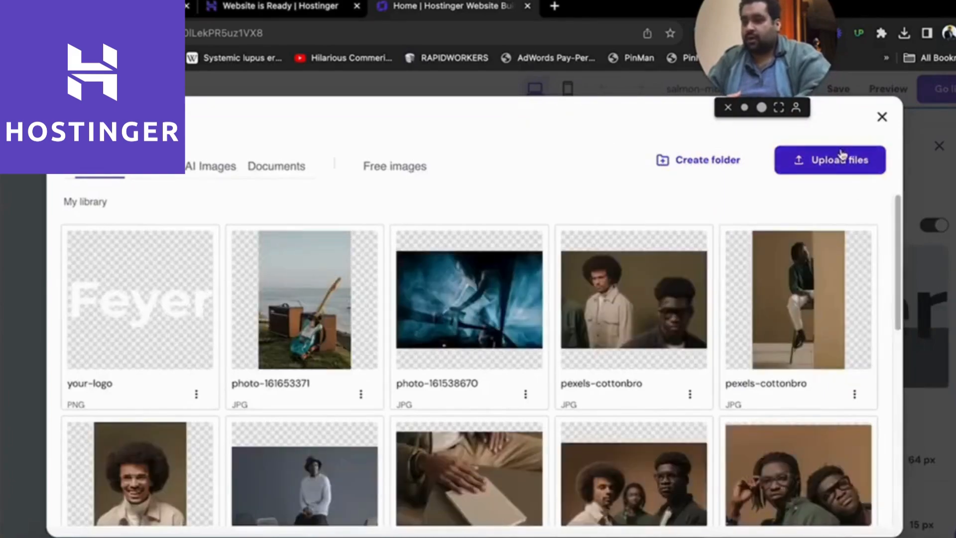
drag(899, 260, 902, 203)
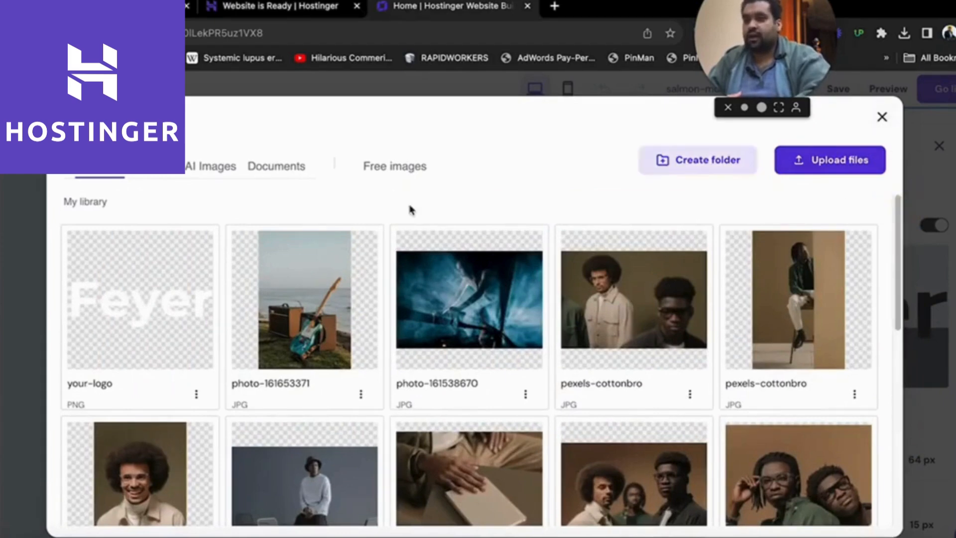
click(408, 169)
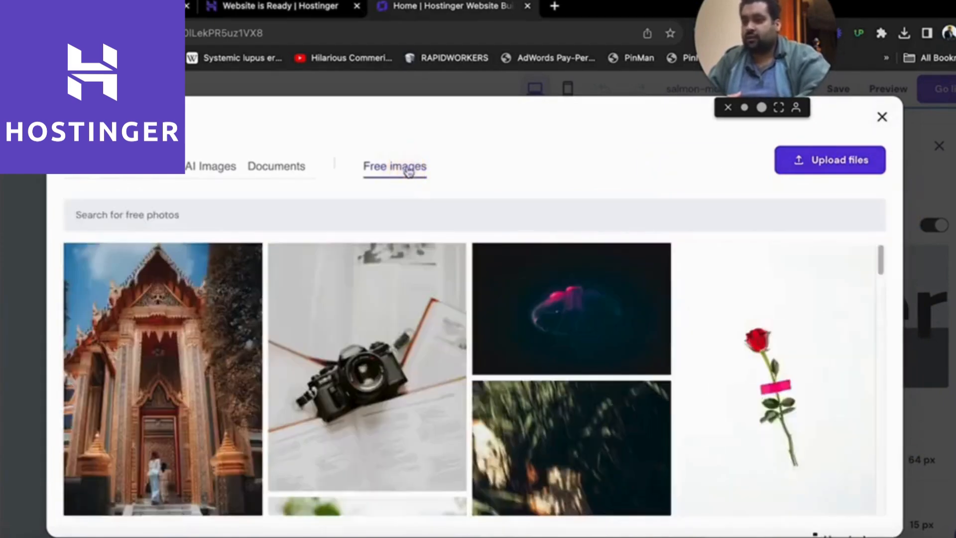
click(882, 117)
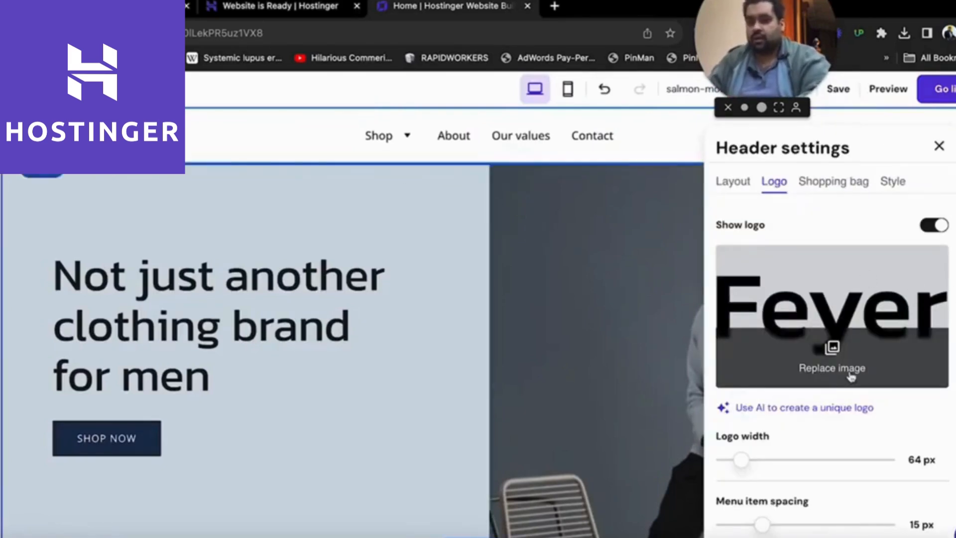
click(844, 409)
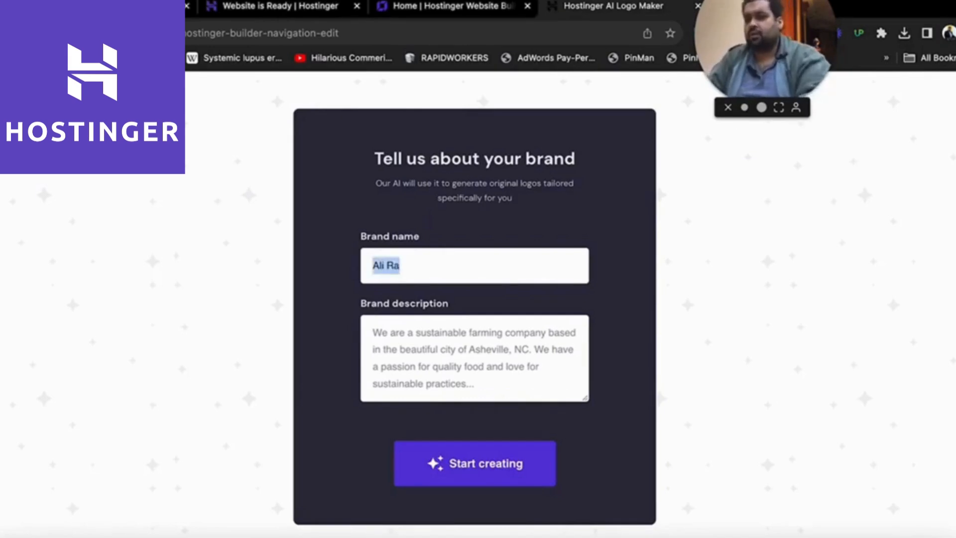
click(511, 352)
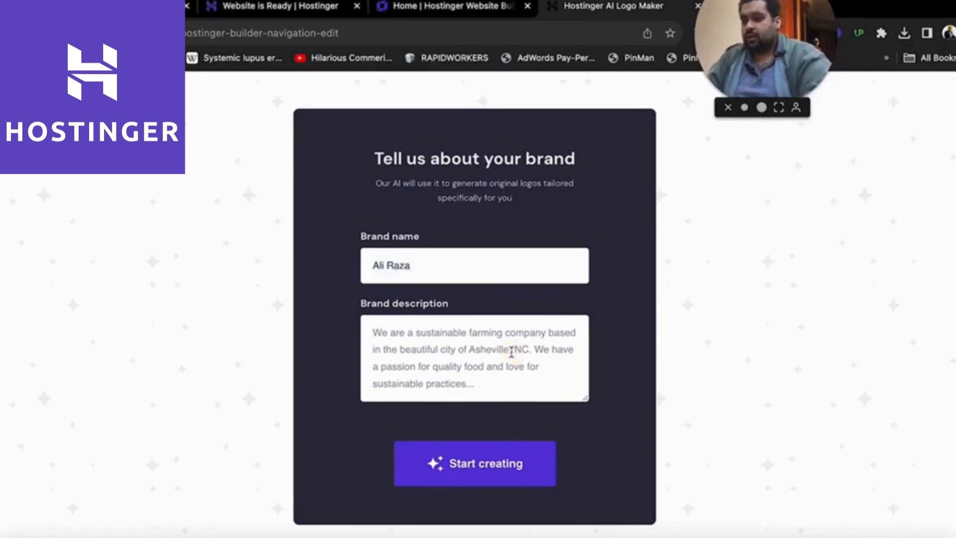
text(I)
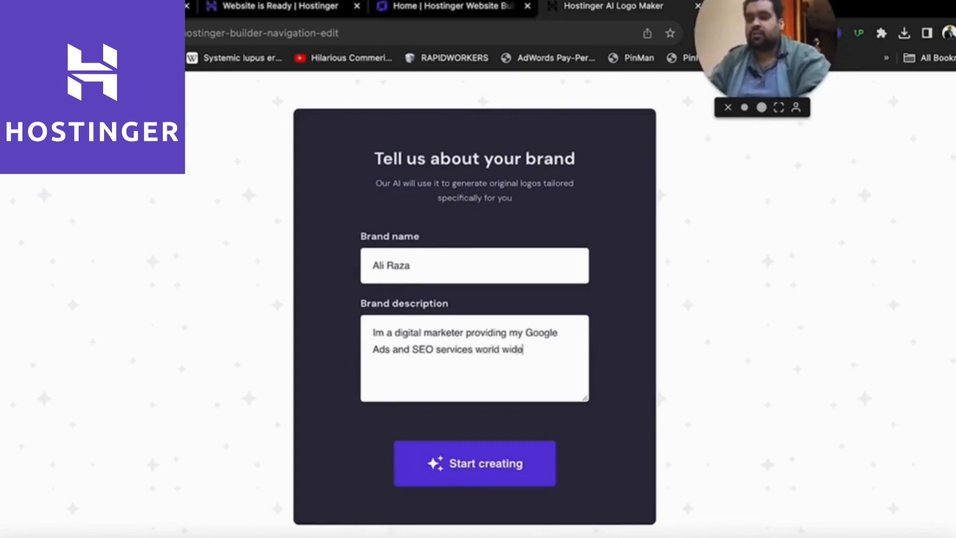
key(super+a)
key(BackSpace)
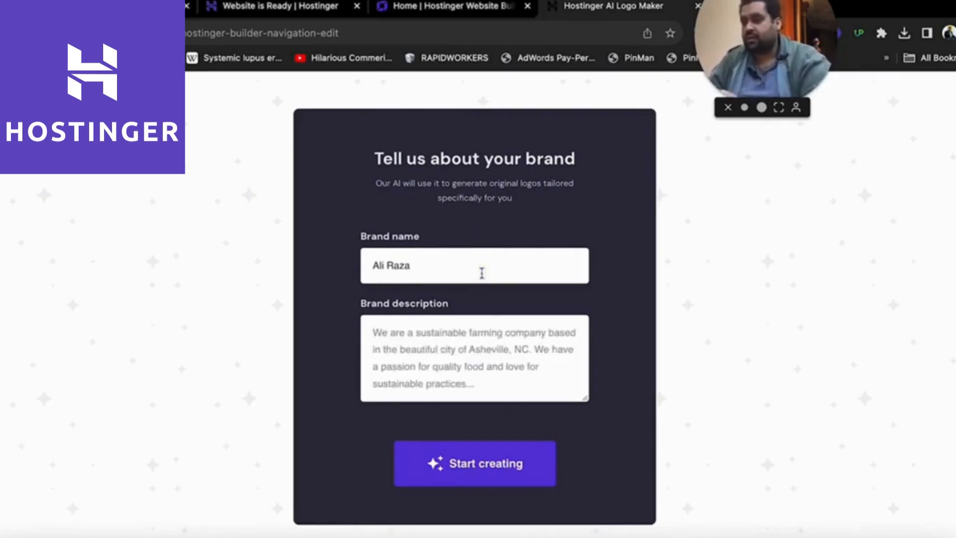
Step: Replace the brand name in the logo maker form with Ali J Pizza
click(482, 273)
key(super+a)
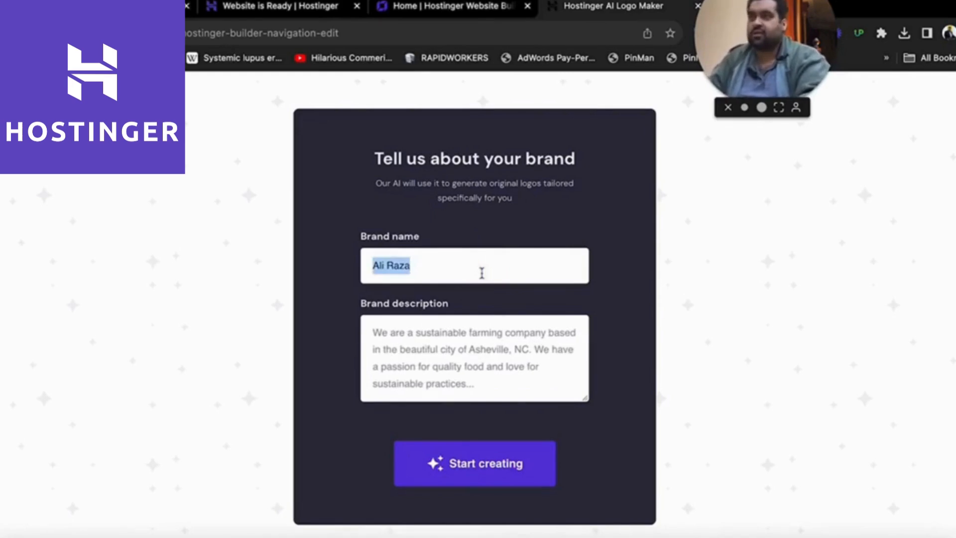
text(A)
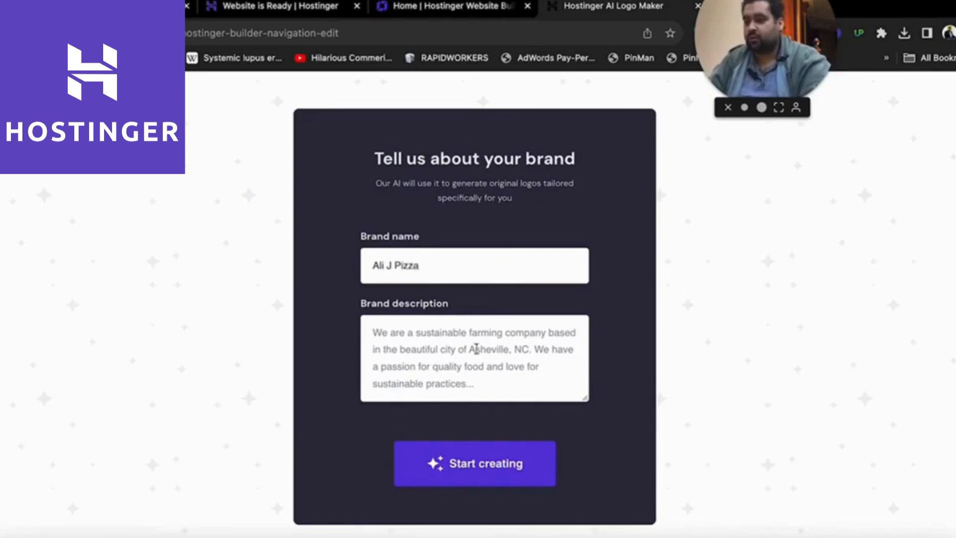
Step: Enter the brand description "Ali J Pizza House is located in New jersey america. Provide free home delivery as well" and start creating the logos
click(475, 359)
text(Al)
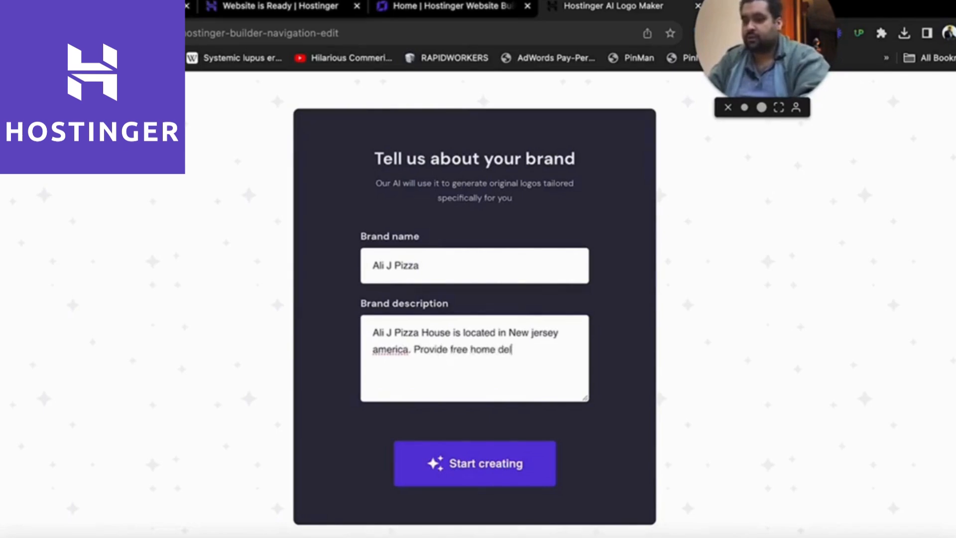
text(l)
key(ctrl+a)
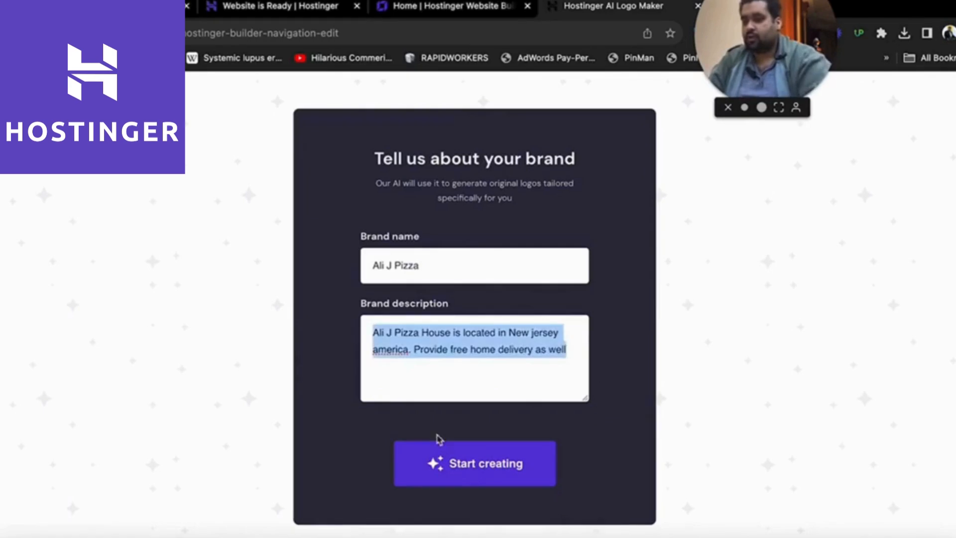
click(452, 471)
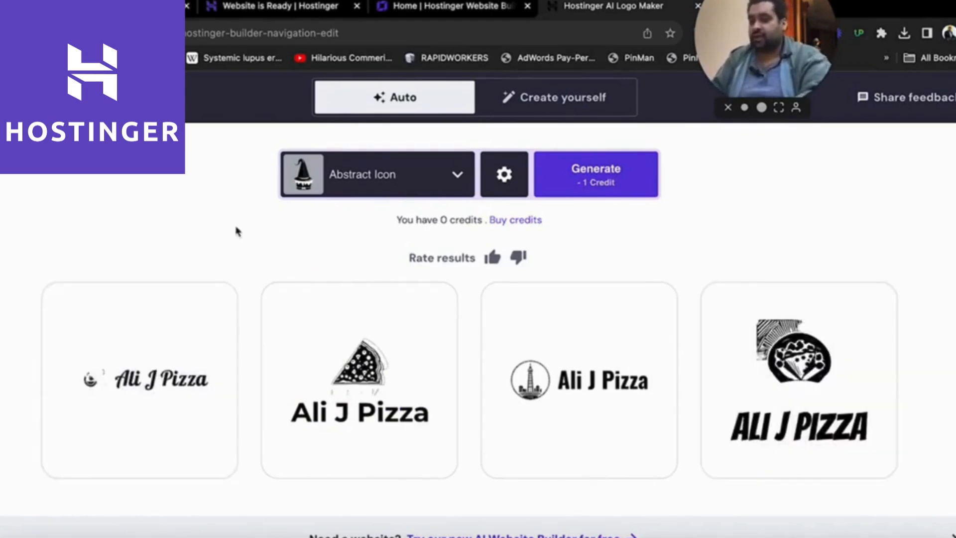
Step: Download the generated logo with the pizza slice above the brand name and return to the website builder tab
mouse_move(280, 350)
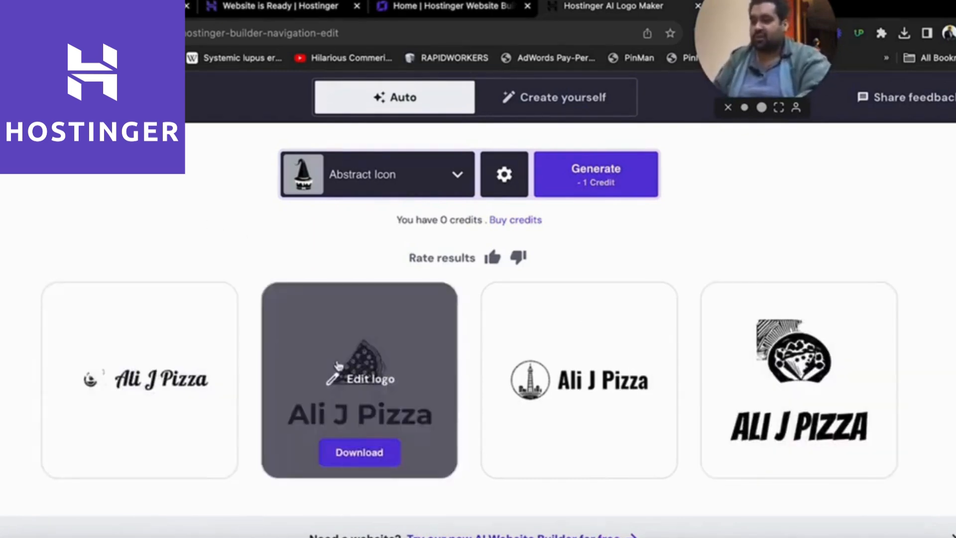
click(363, 453)
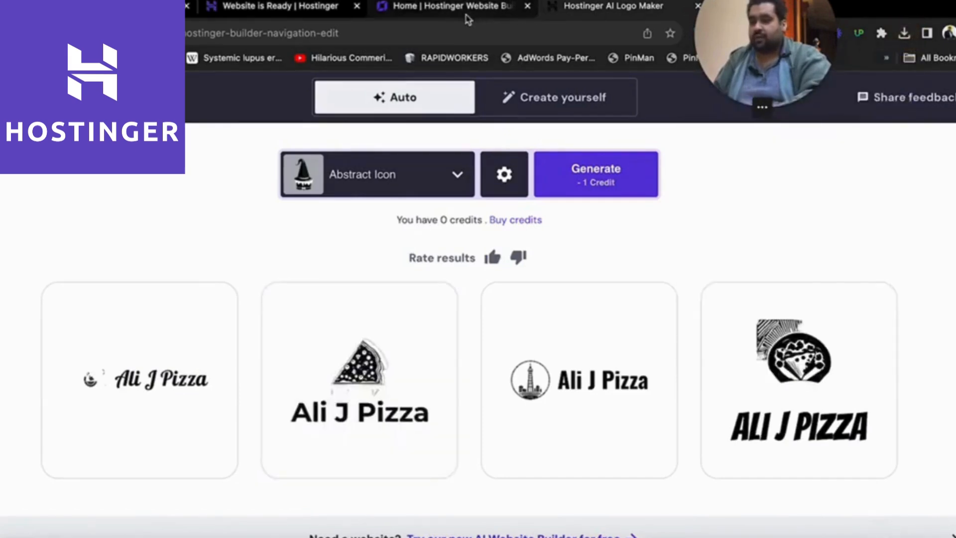
click(468, 15)
Step: Start uploading a replacement header logo, preview logo-files.zip in the Downloads folder, and cancel the file selection
click(835, 350)
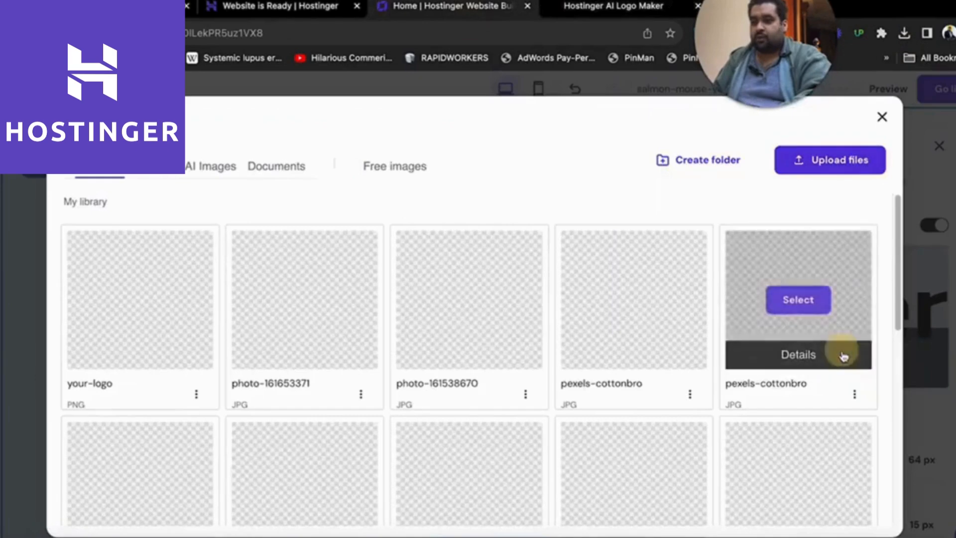
click(814, 165)
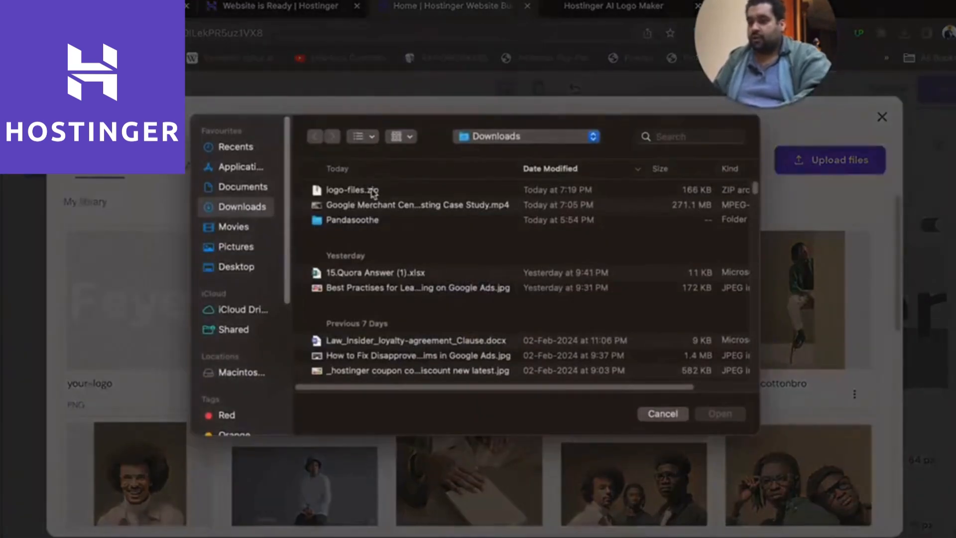
click(376, 192)
right_click(376, 192)
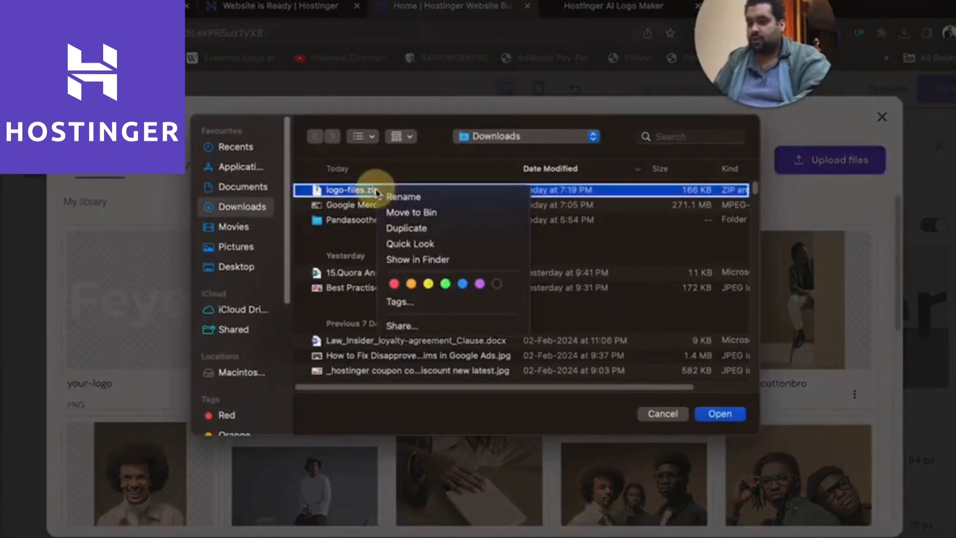
click(407, 244)
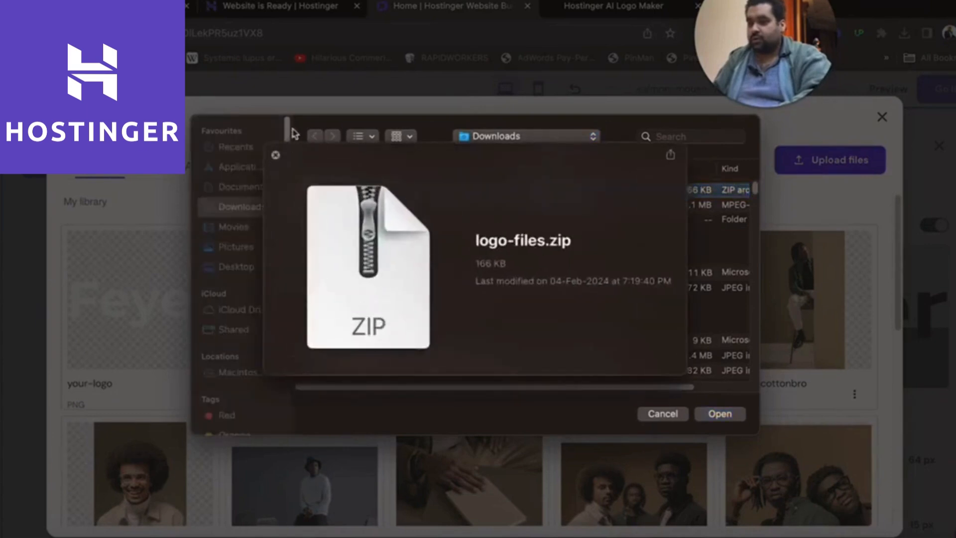
click(276, 155)
click(655, 413)
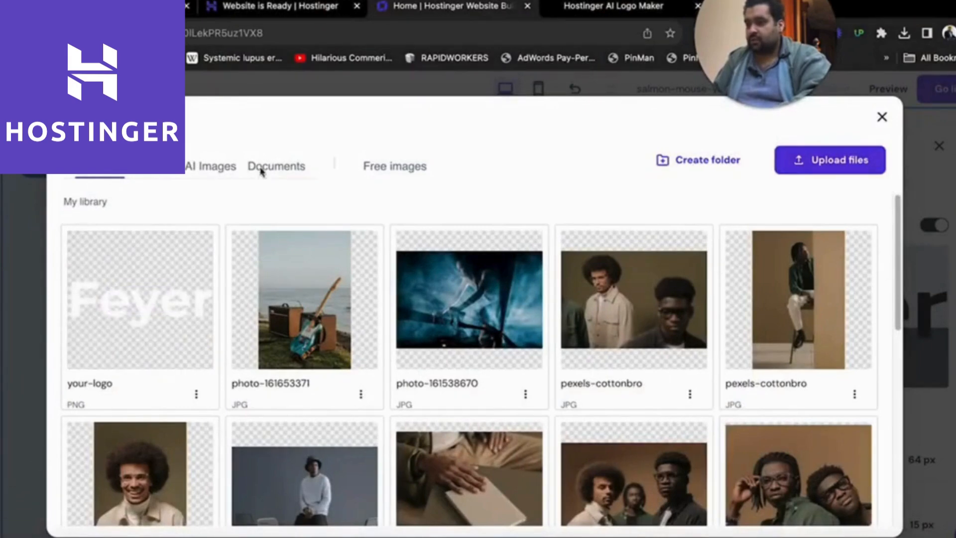
Step: Extract logo-files.zip from the Downloads folder with Archive Utility, check the extracted logo-files folder, and return to the media library
click(208, 168)
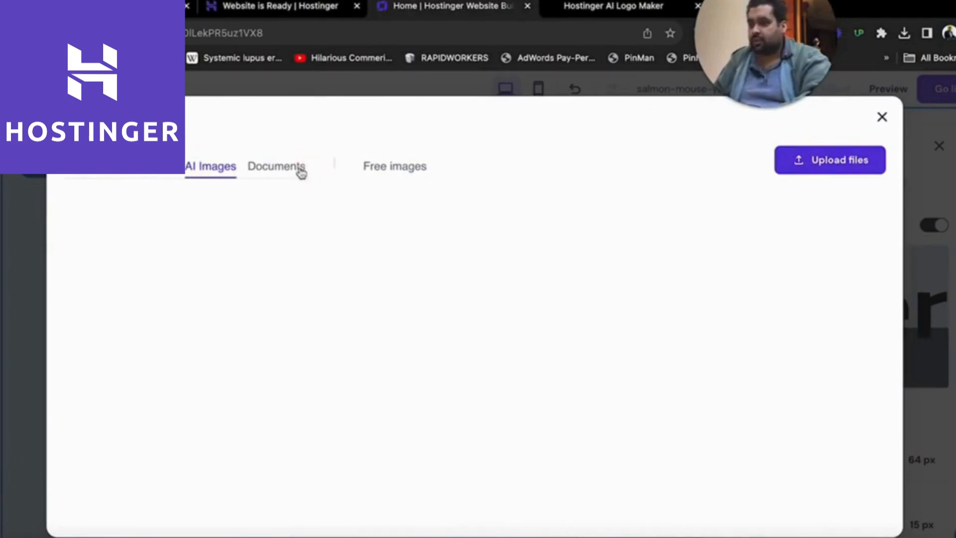
click(277, 170)
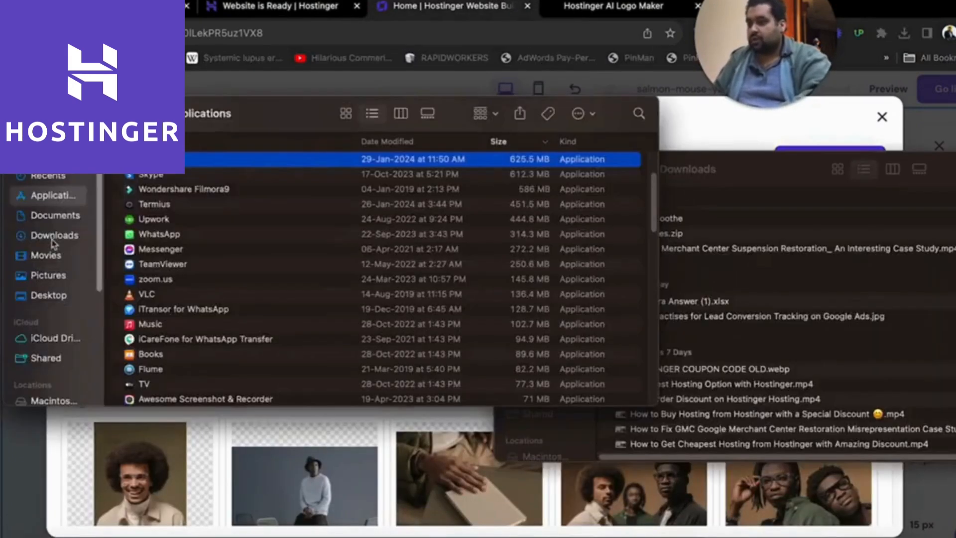
click(53, 239)
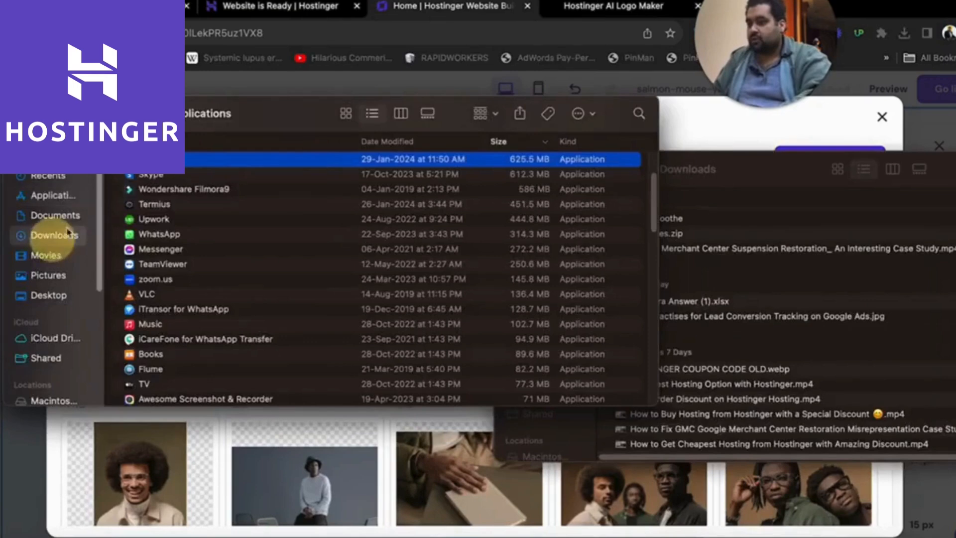
click(157, 177)
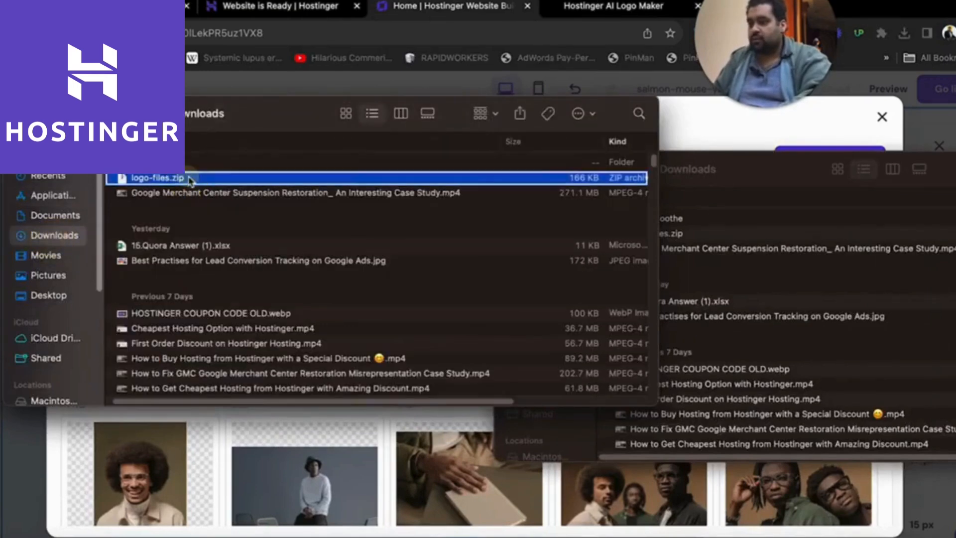
right_click(188, 178)
mouse_move(289, 205)
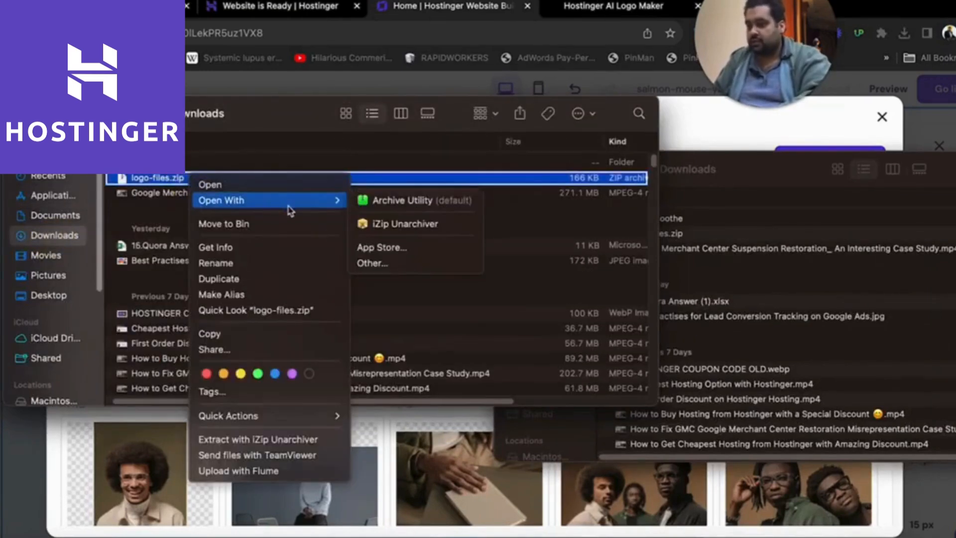
click(402, 200)
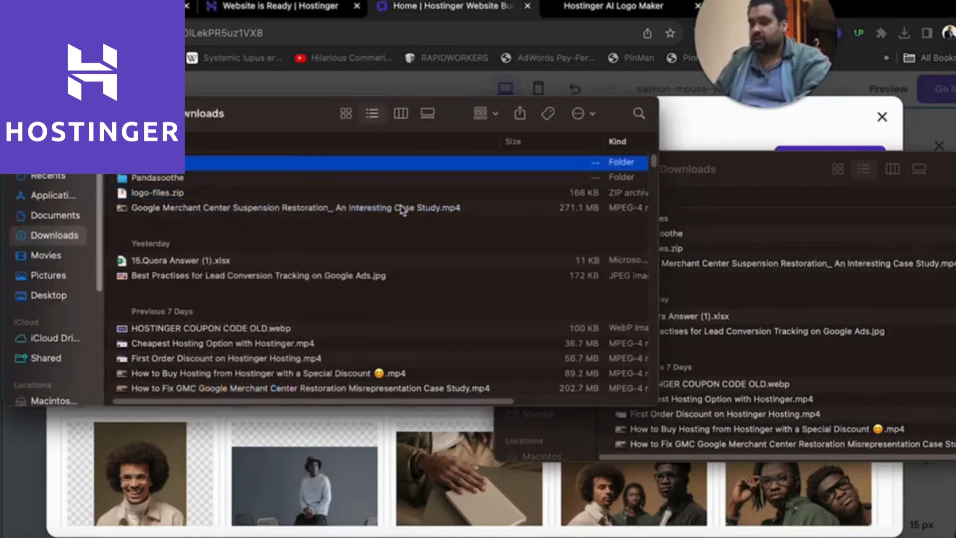
double_click(327, 162)
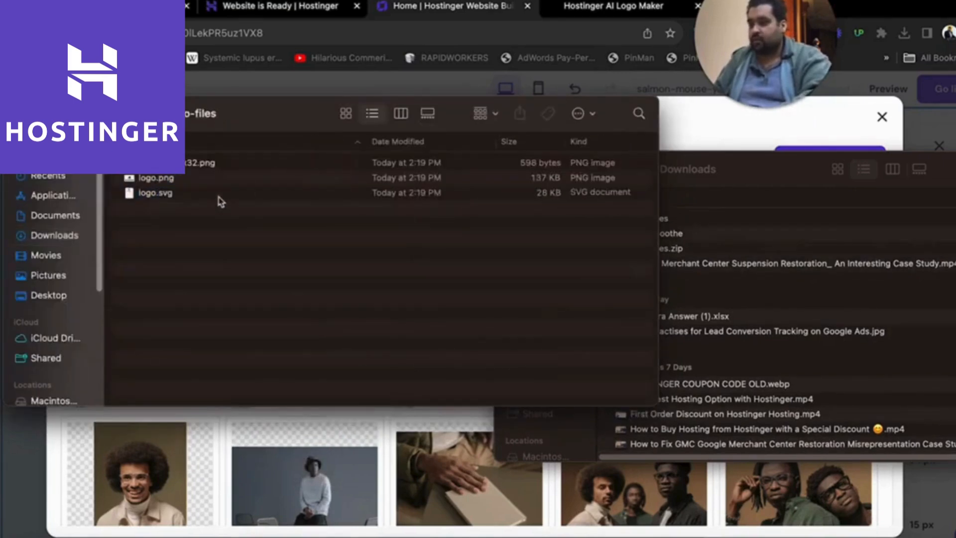
click(317, 427)
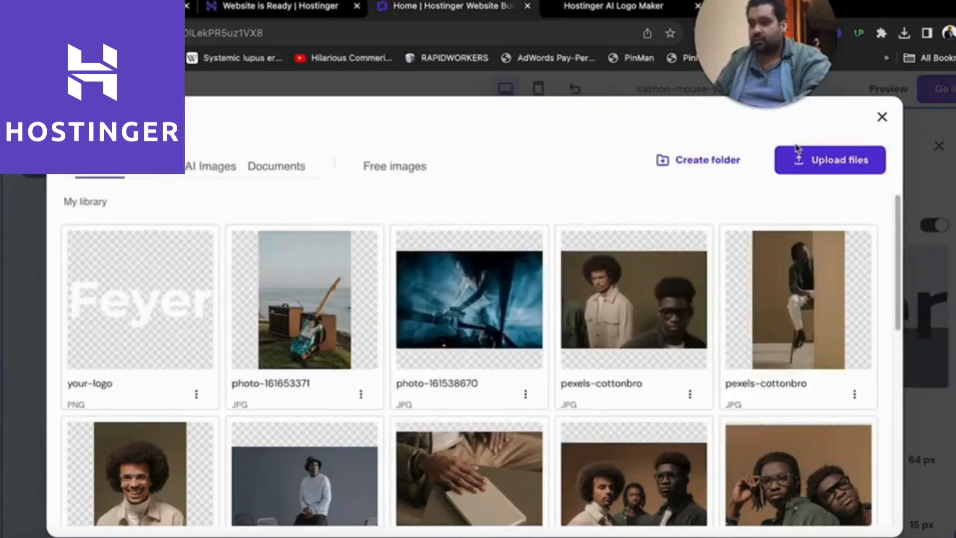
Step: Upload logo.png from the logo-files folder to the media library and select it as the header logo
click(818, 170)
click(443, 195)
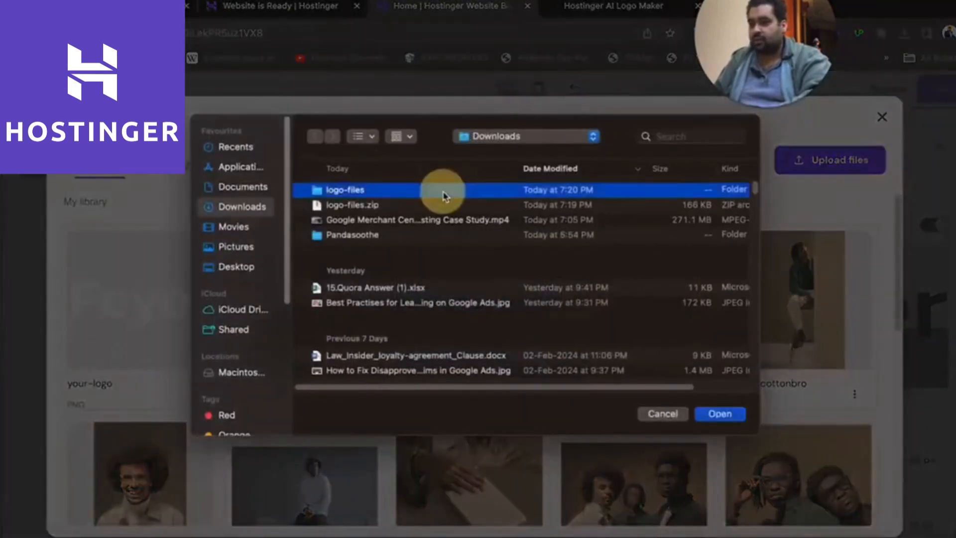
double_click(443, 194)
double_click(392, 211)
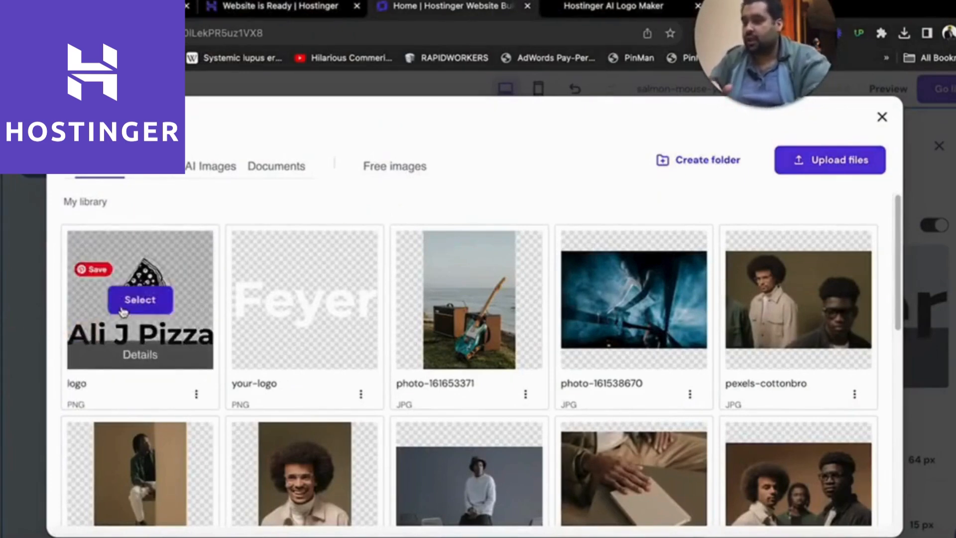
click(123, 312)
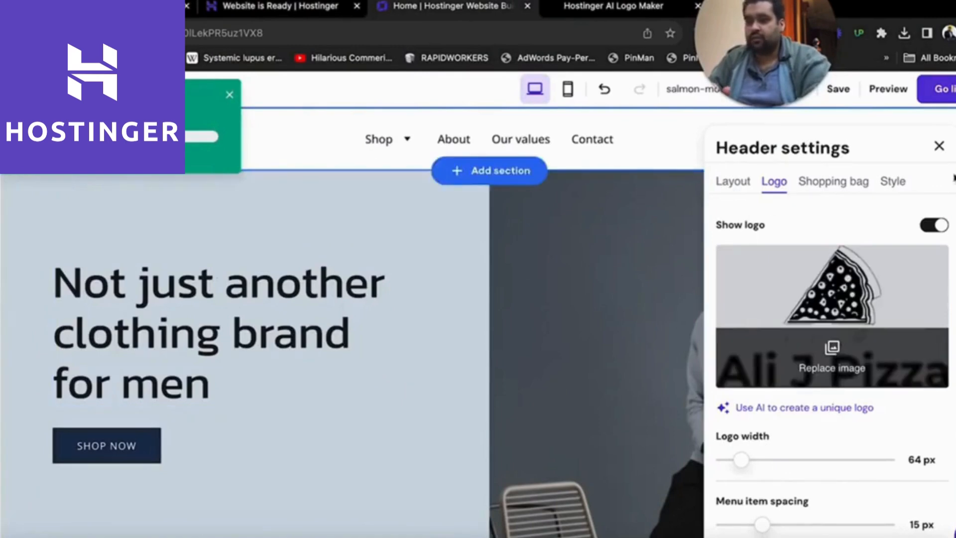
click(229, 95)
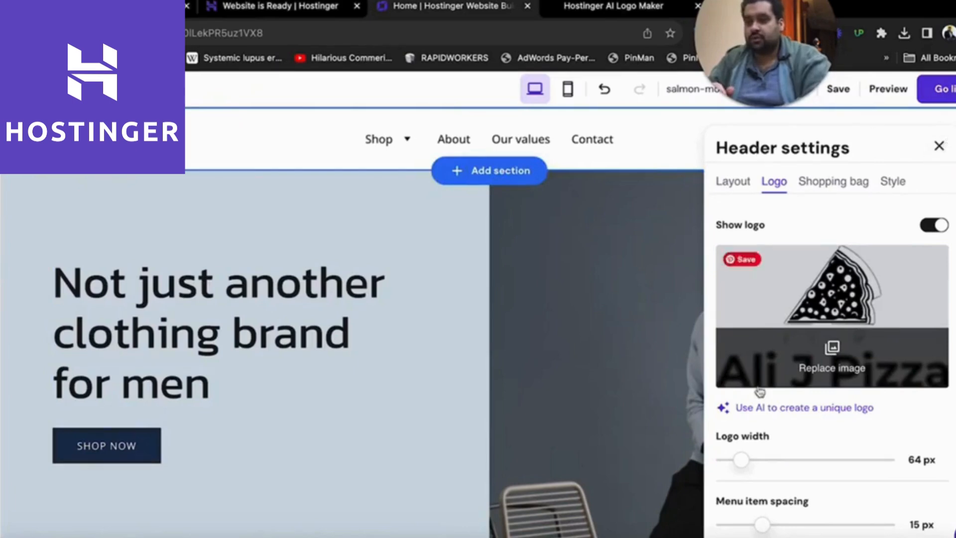
Step: Set the header logo width to 66 px and close the header settings
mouse_move(742, 459)
mouse_down()
mouse_move(764, 457)
mouse_move(741, 459)
mouse_up()
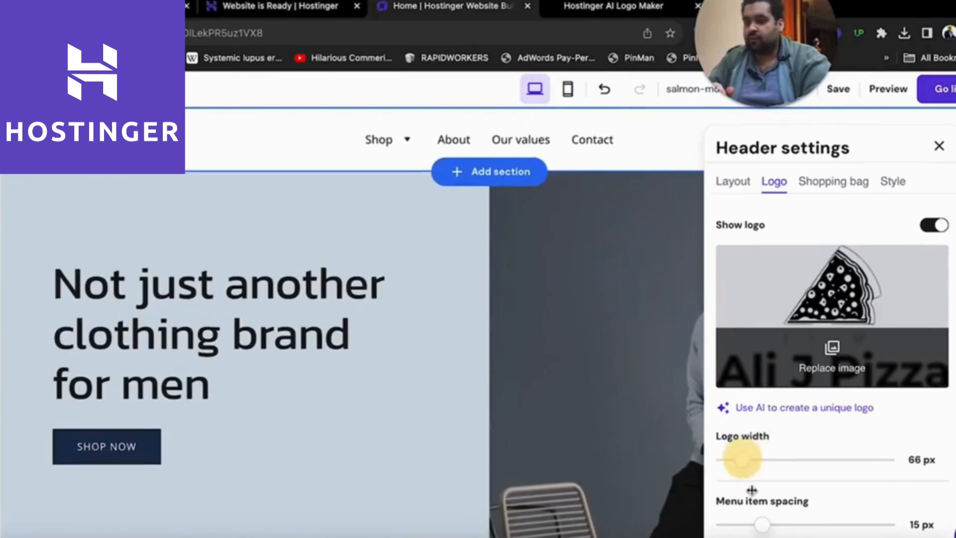
mouse_move(775, 520)
mouse_down()
mouse_move(807, 520)
mouse_move(757, 525)
mouse_up()
click(940, 145)
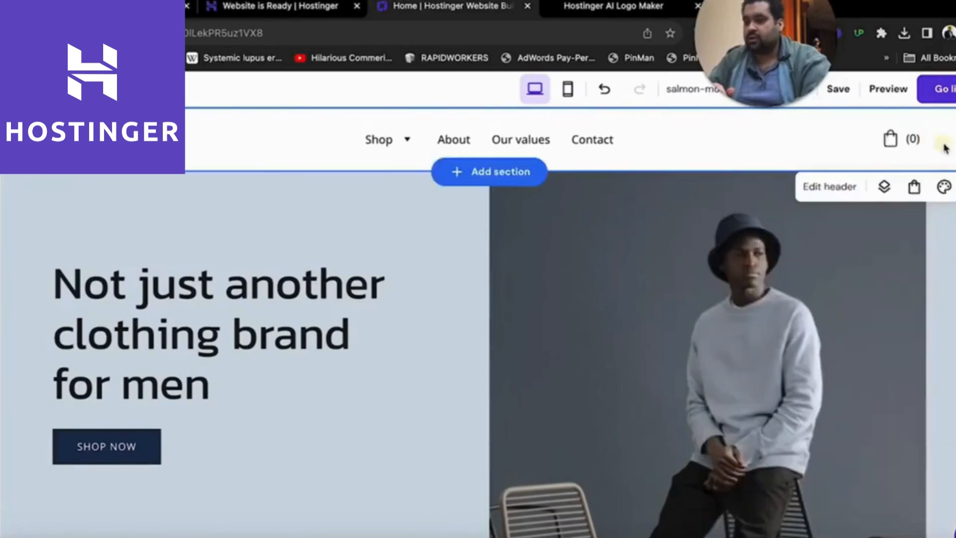
Step: Replace the About us paragraph in the footer with "We are an Ecommerce online clothing store."
scroll(478, 319, down, 20)
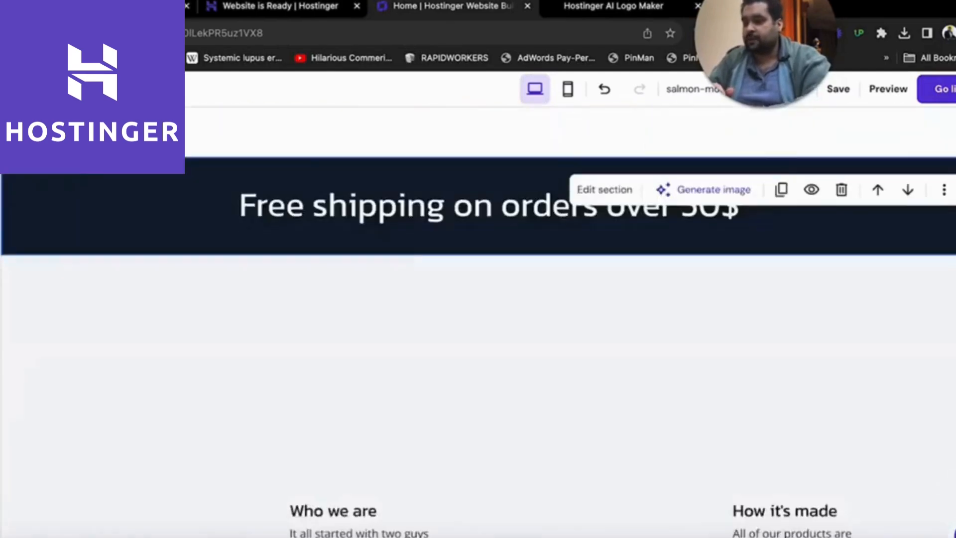
scroll(478, 319, down, 6)
scroll(478, 319, up, 2)
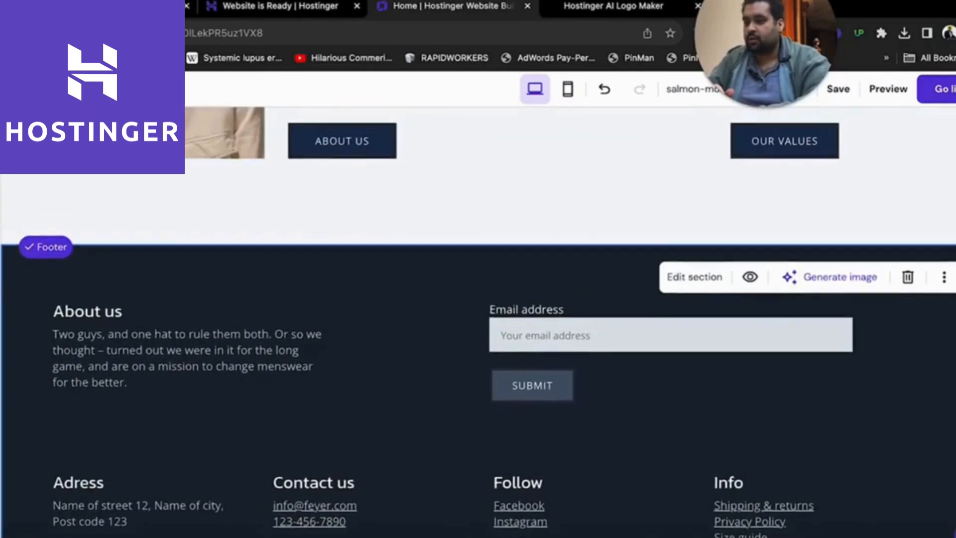
scroll(478, 319, down, 1)
scroll(698, 347, down, 1)
click(134, 241)
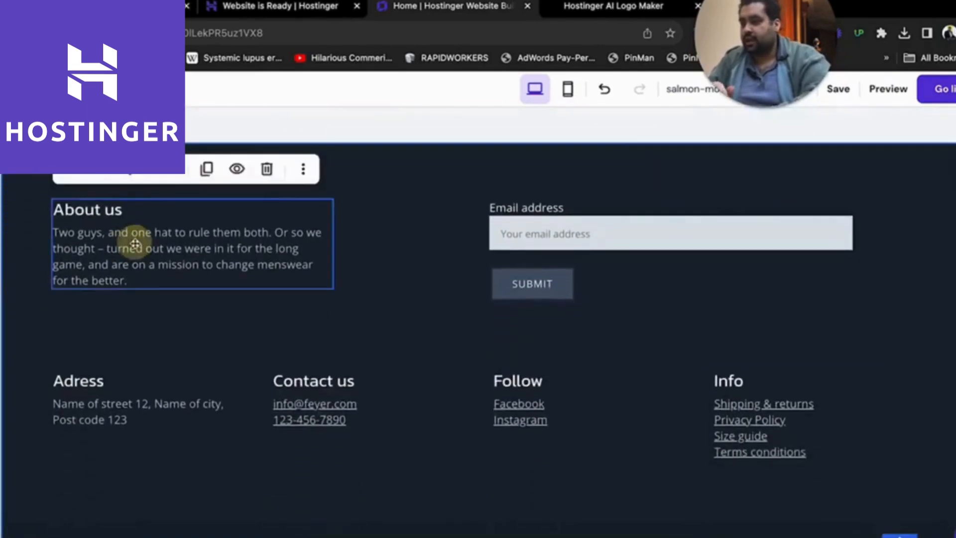
click(146, 264)
drag(141, 278, 54, 234)
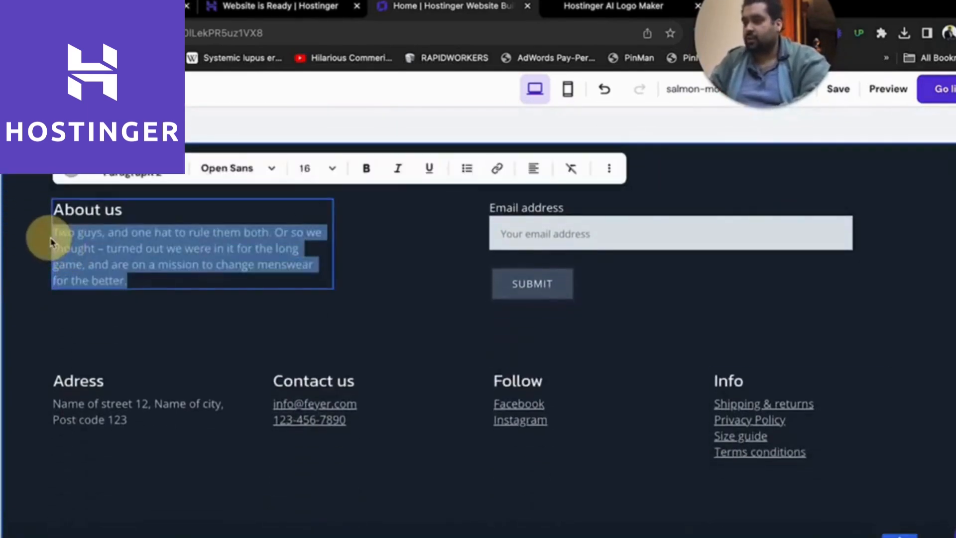
text(We are a)
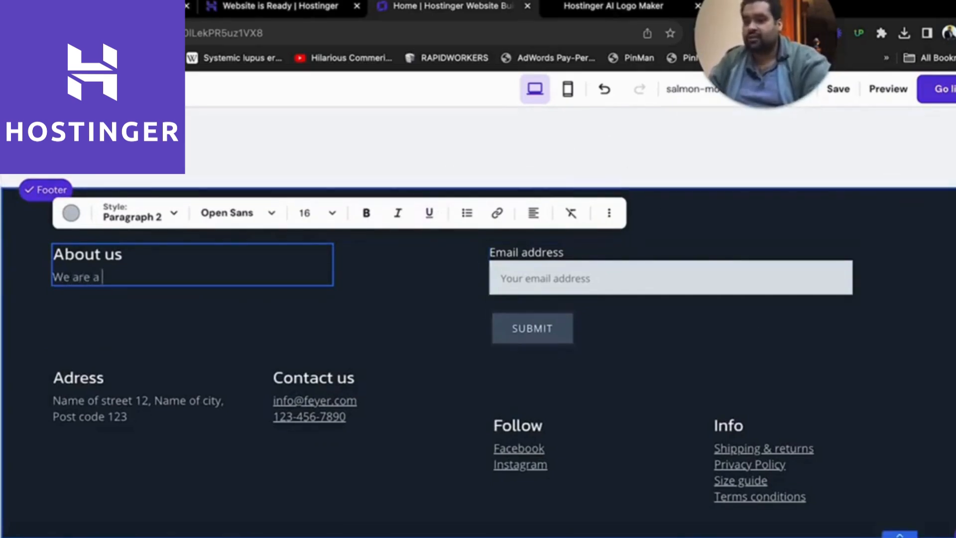
scroll(478, 319, up, 15)
scroll(478, 319, down, 5)
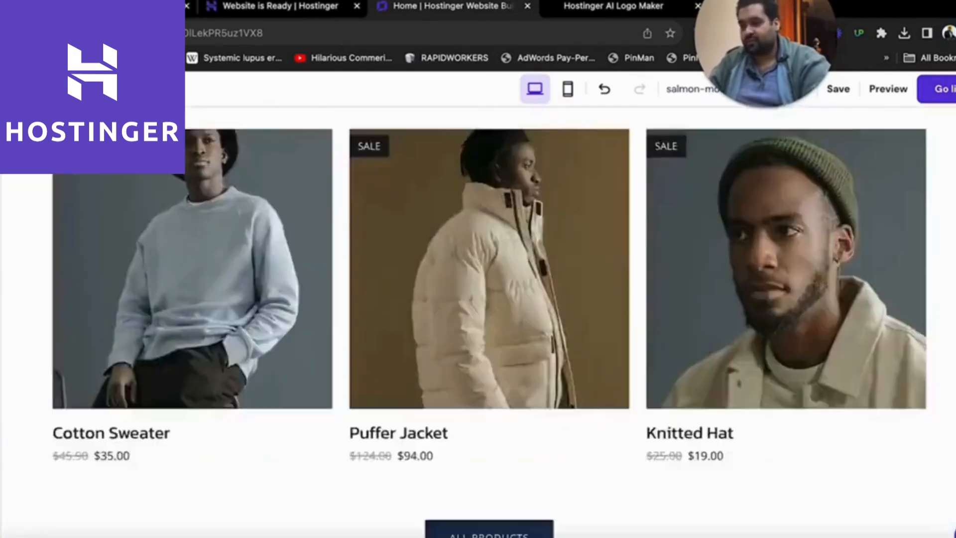
scroll(478, 319, down, 10)
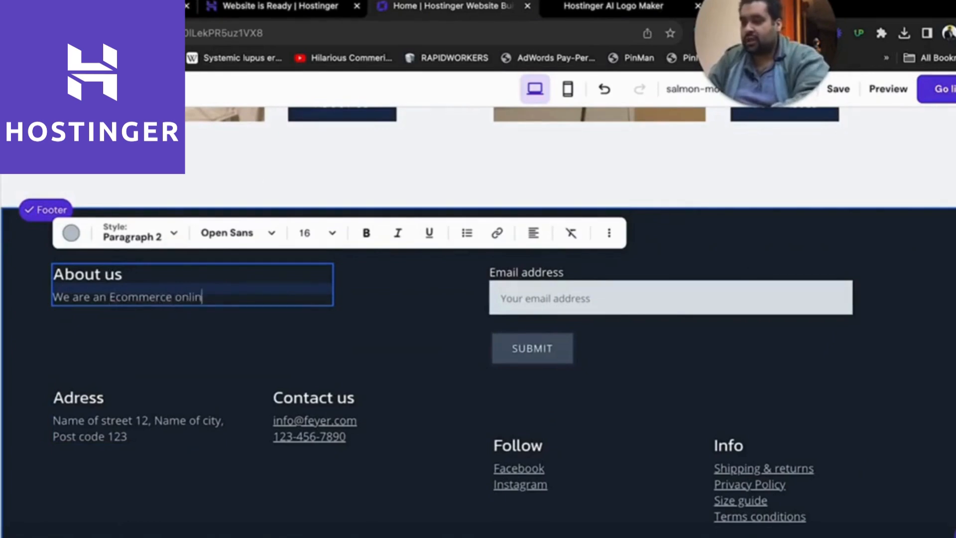
text(lothing st)
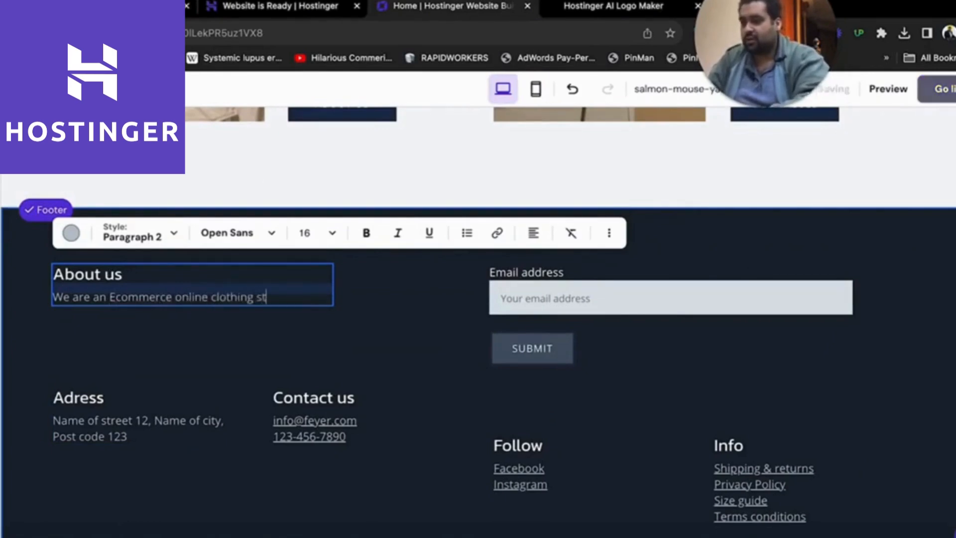
text(ore.)
Step: Examine the logo maker's Create yourself mode and its text settings, and return to the website builder tab
click(614, 6)
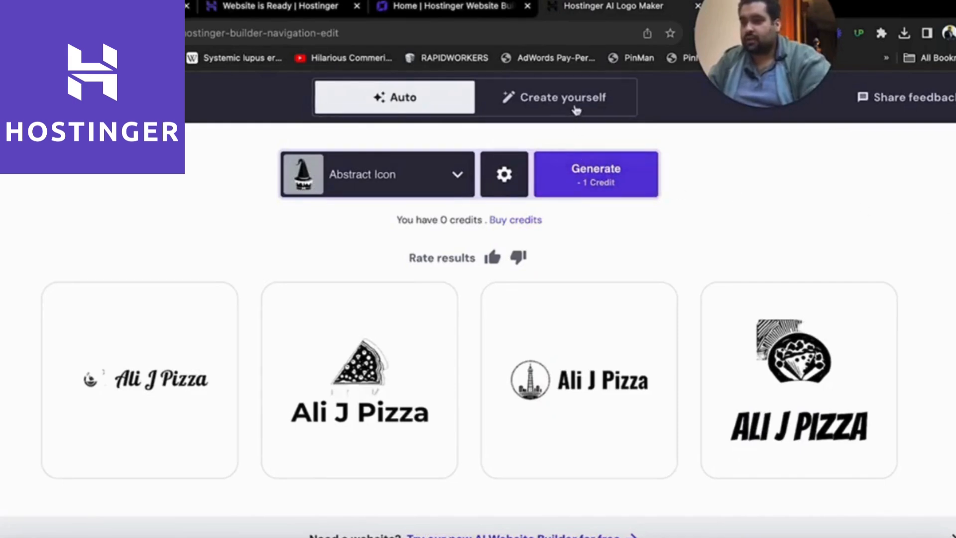
click(545, 102)
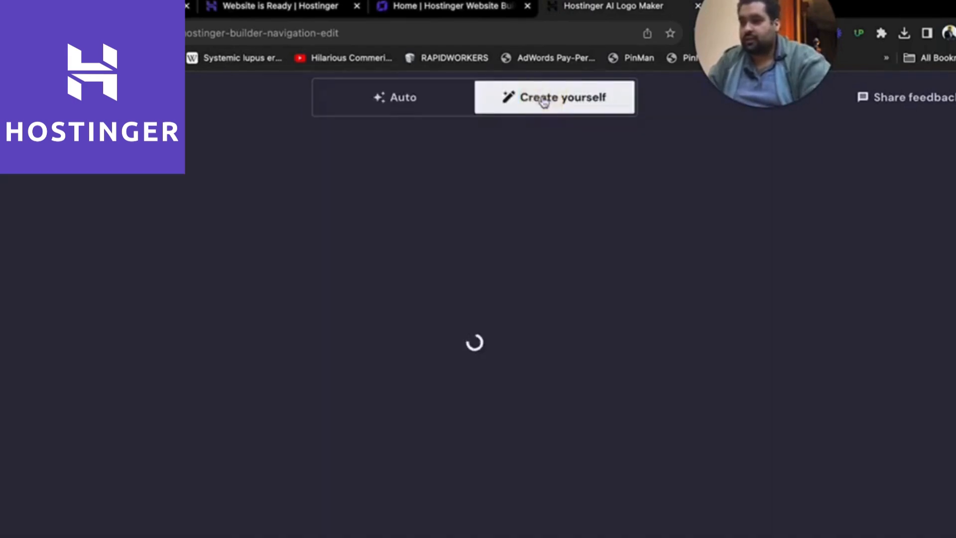
click(409, 109)
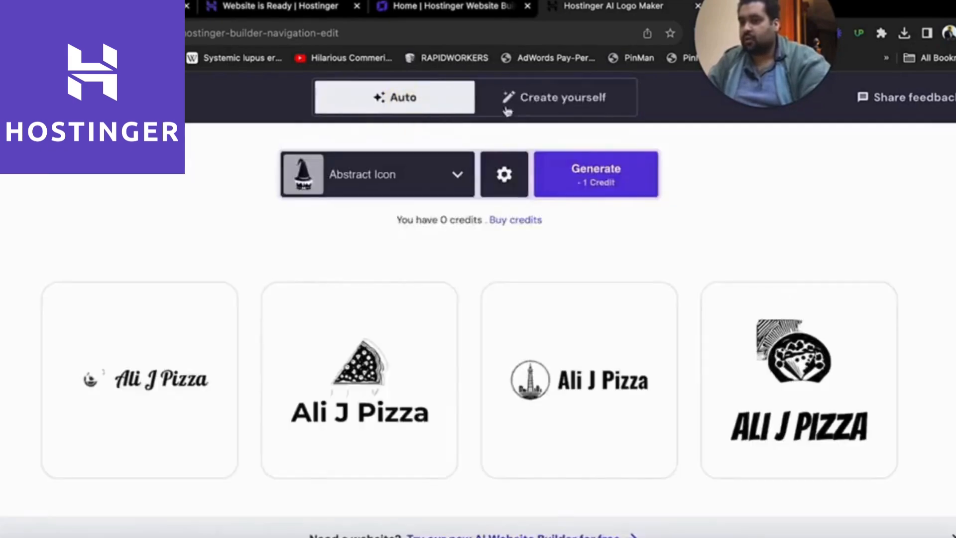
click(516, 104)
click(249, 165)
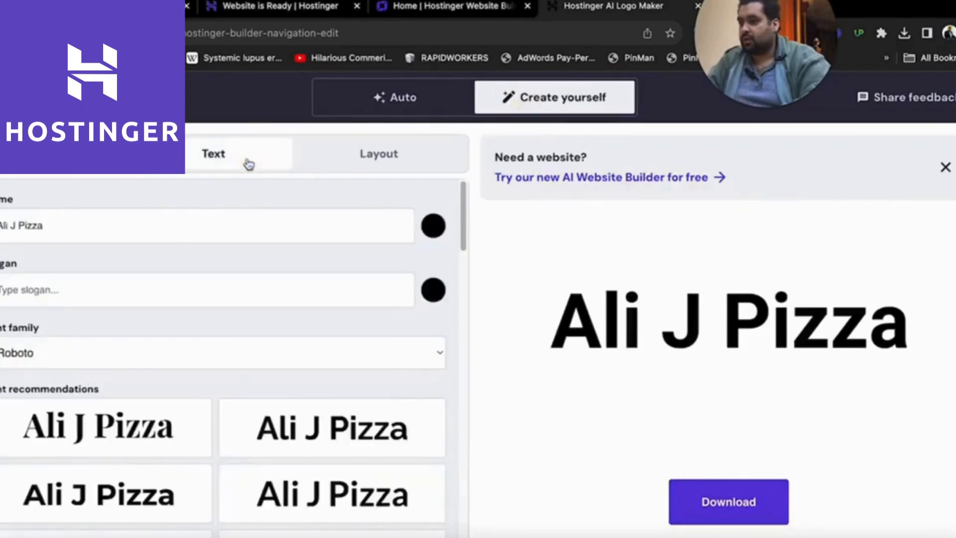
drag(186, 232, 3, 220)
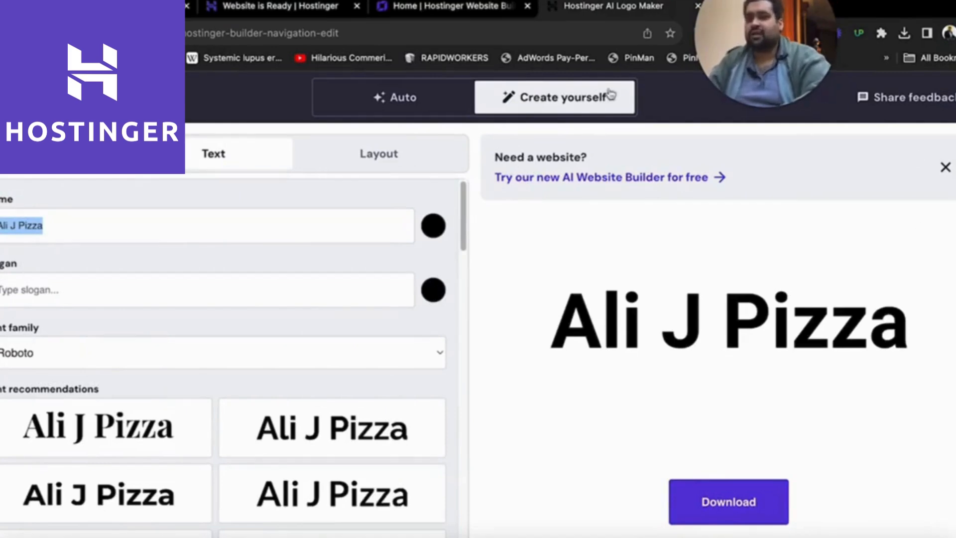
click(477, 14)
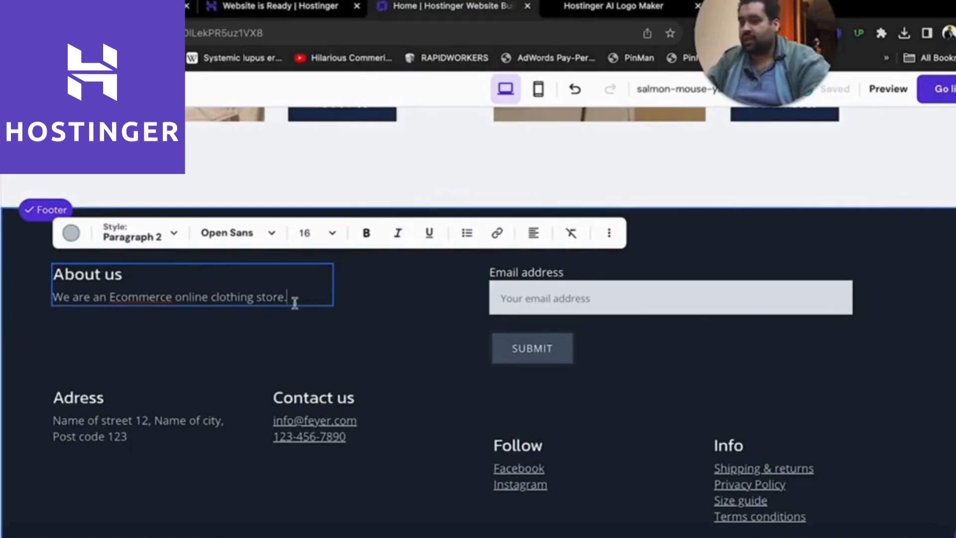
Step: Move the footer's email form below the address block and back up beside the About us text
click(499, 304)
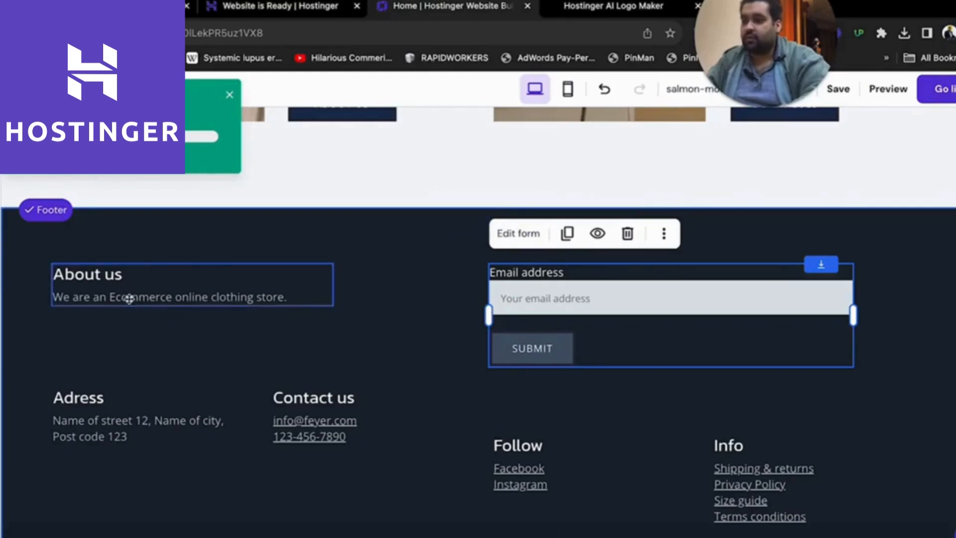
click(661, 246)
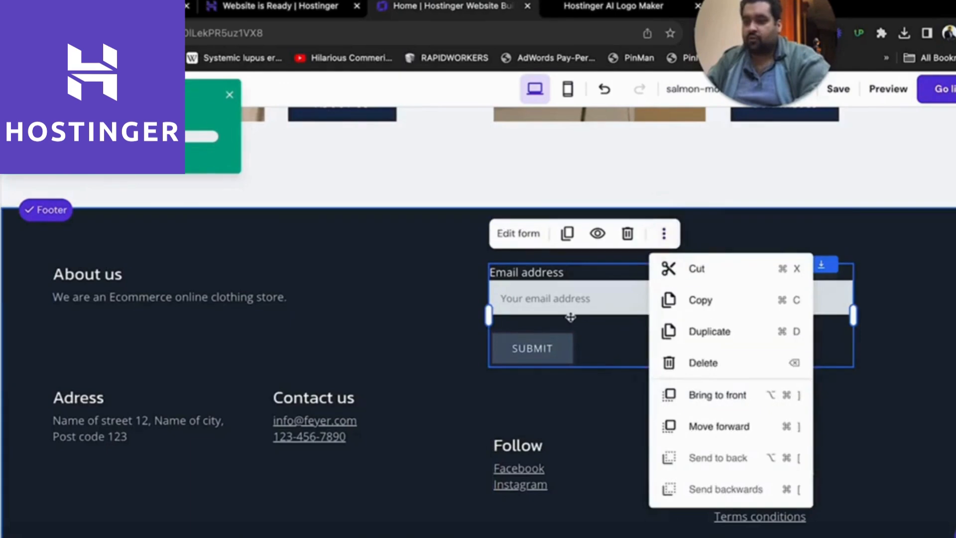
drag(568, 316, 128, 532)
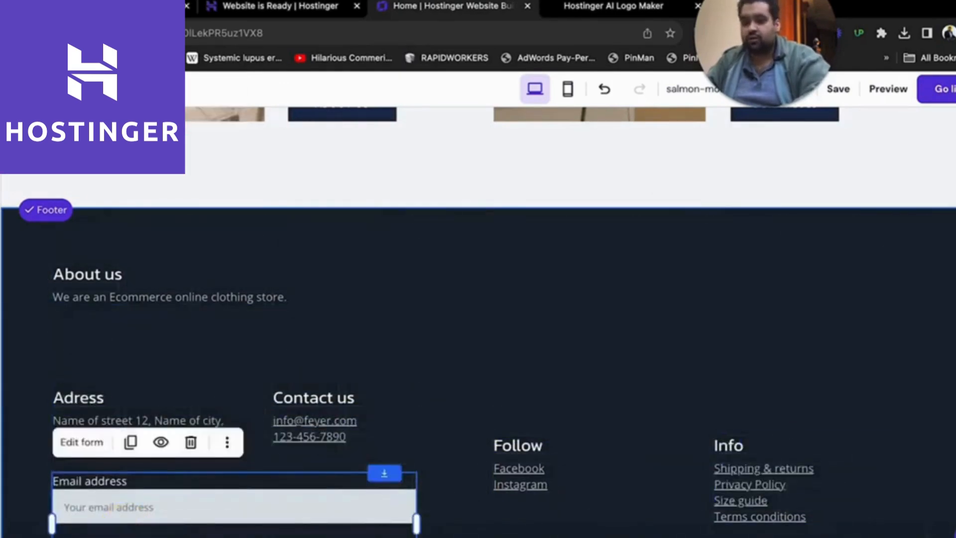
scroll(478, 319, down, 1)
drag(275, 465, 719, 246)
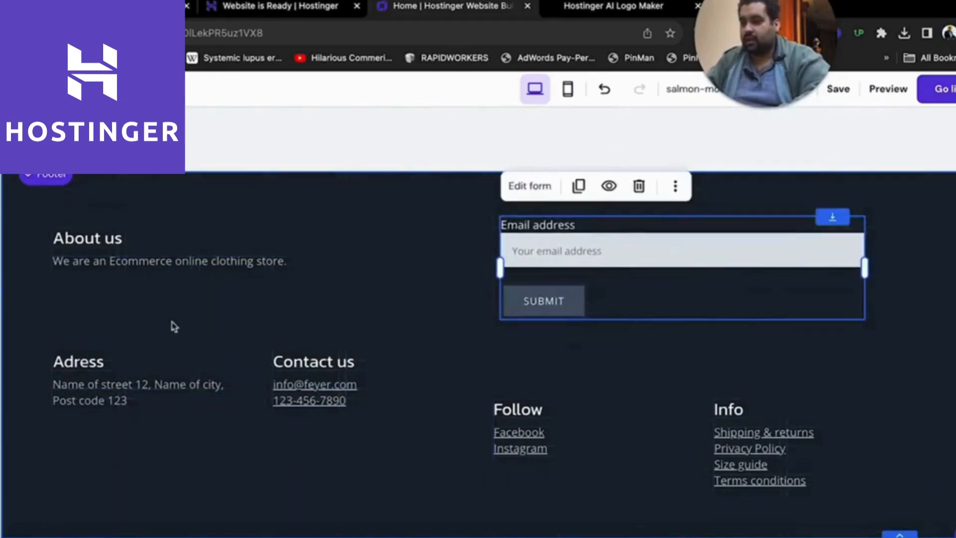
Step: Move the About us block below the address and back above it, shifting the address block slightly down in between
drag(175, 246, 174, 484)
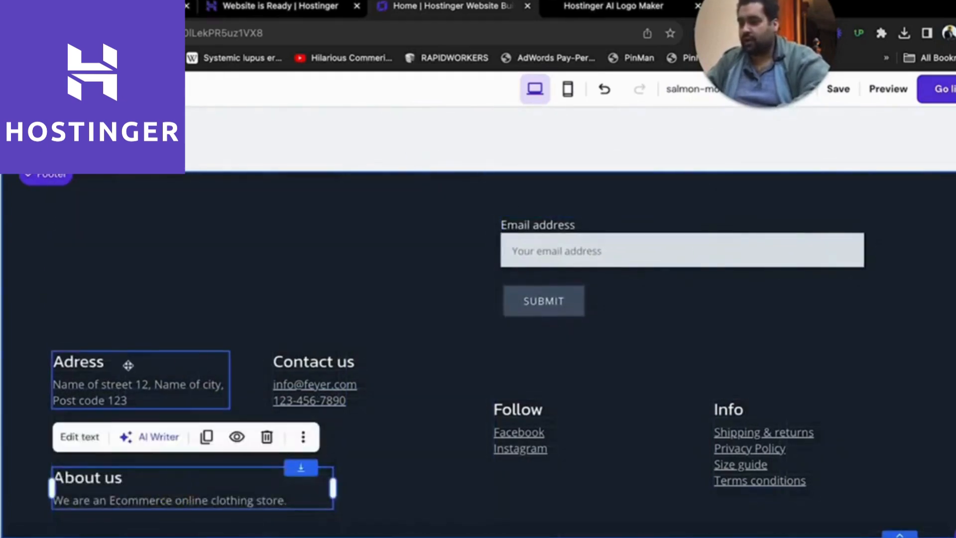
mouse_move(126, 365)
mouse_down()
mouse_move(126, 218)
mouse_move(124, 384)
mouse_up()
drag(119, 487, 120, 223)
Step: Replace the phone number under Contact us in the footer with "Call Me."
double_click(381, 385)
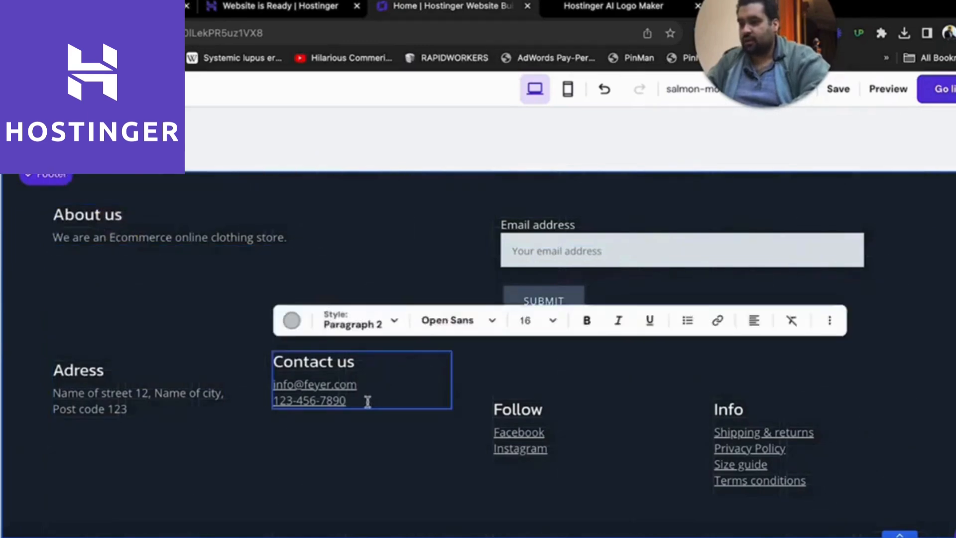
drag(367, 399, 273, 402)
key(BackSpace)
text(Call Me)
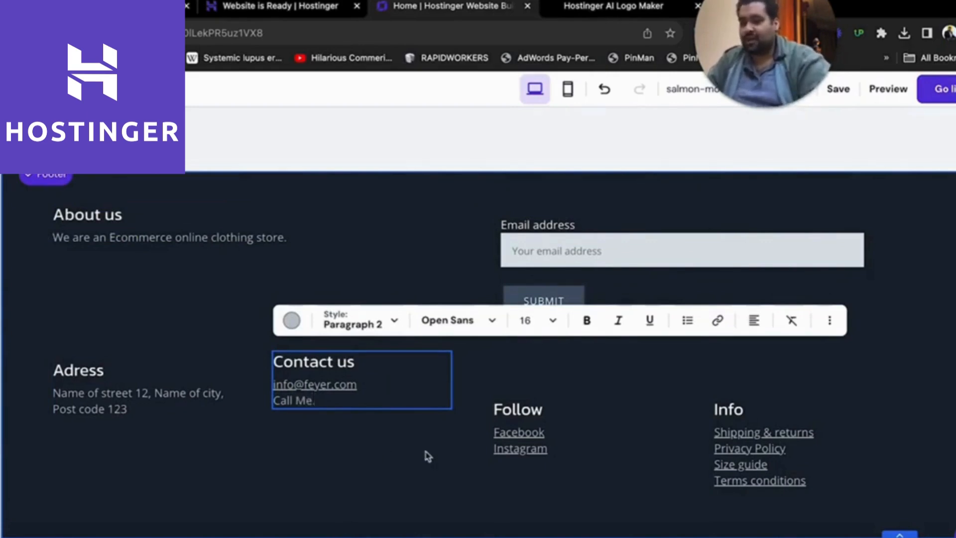
Step: Add a "Social Media" line beneath the Instagram link in the footer's Follow block
click(426, 452)
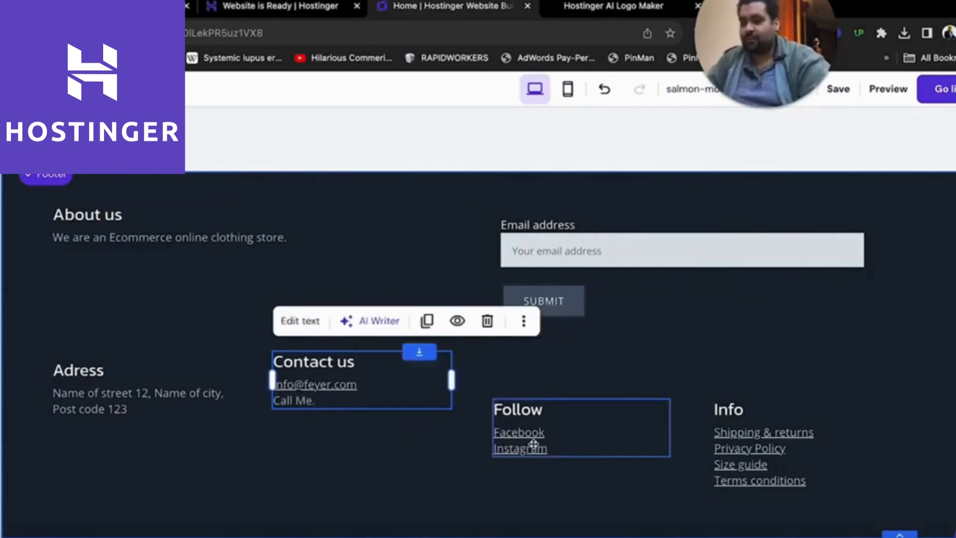
double_click(533, 443)
click(560, 446)
key(Return)
key(Return)
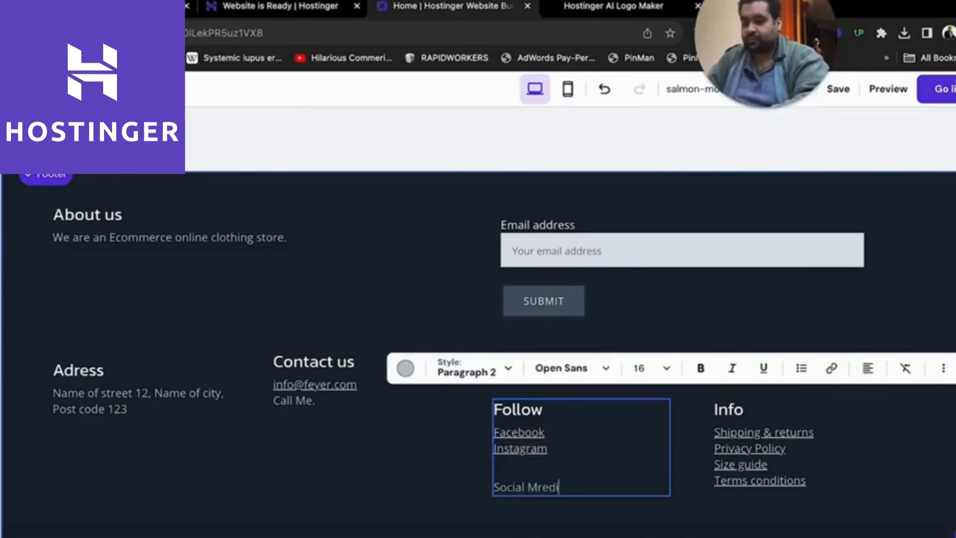
click(479, 33)
text(facebook.com/)
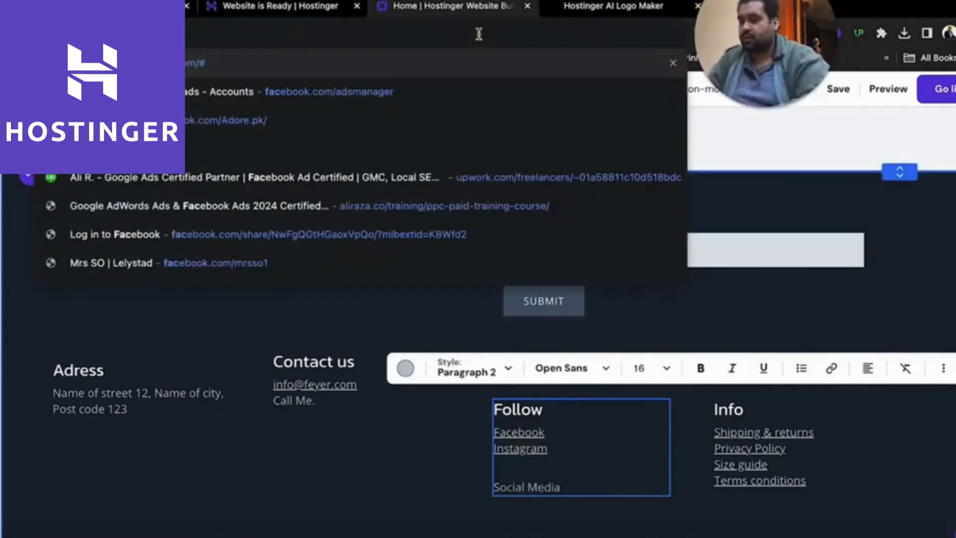
text(alira)
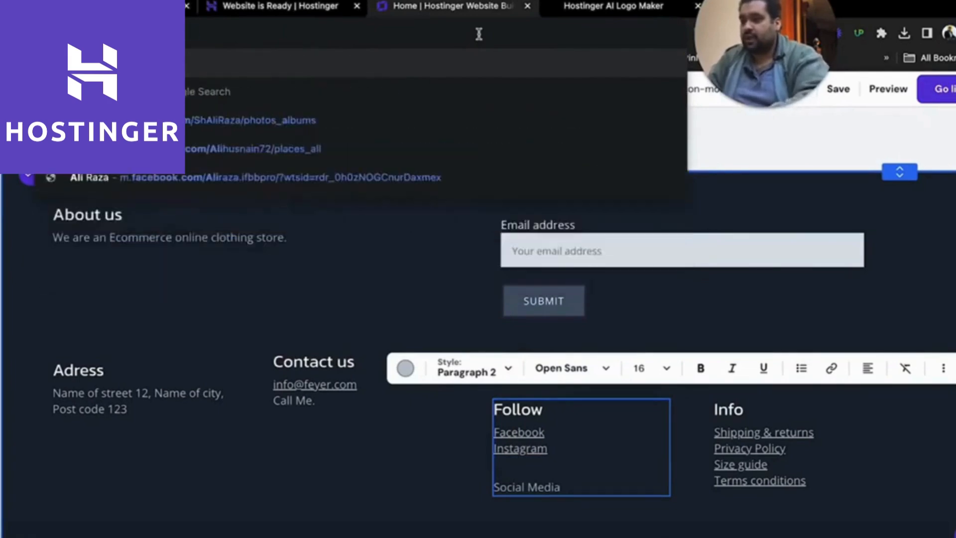
key(Escape)
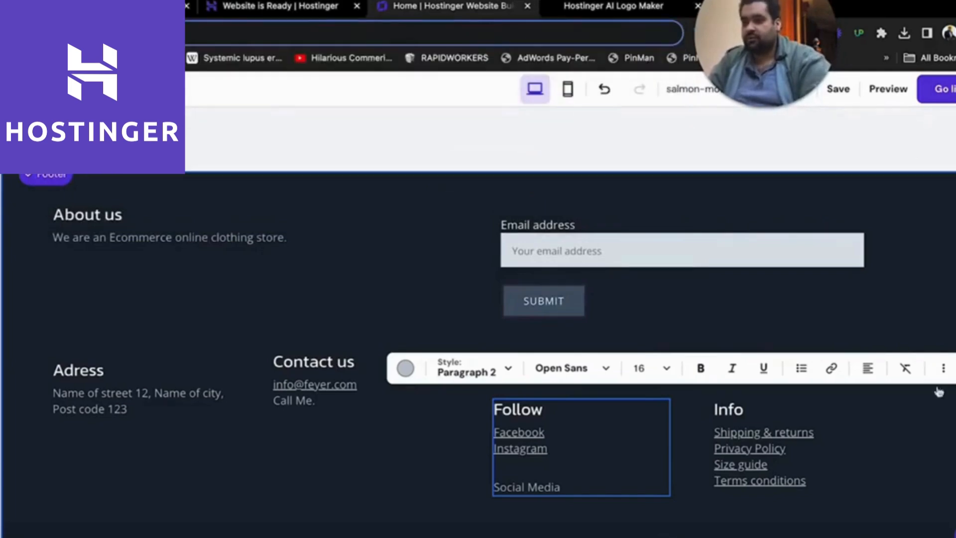
drag(561, 487, 494, 487)
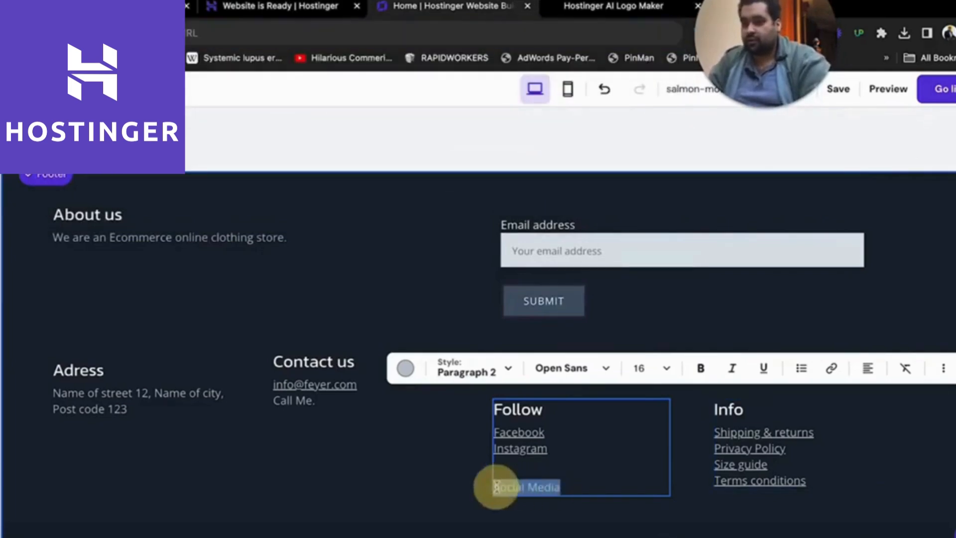
click(832, 368)
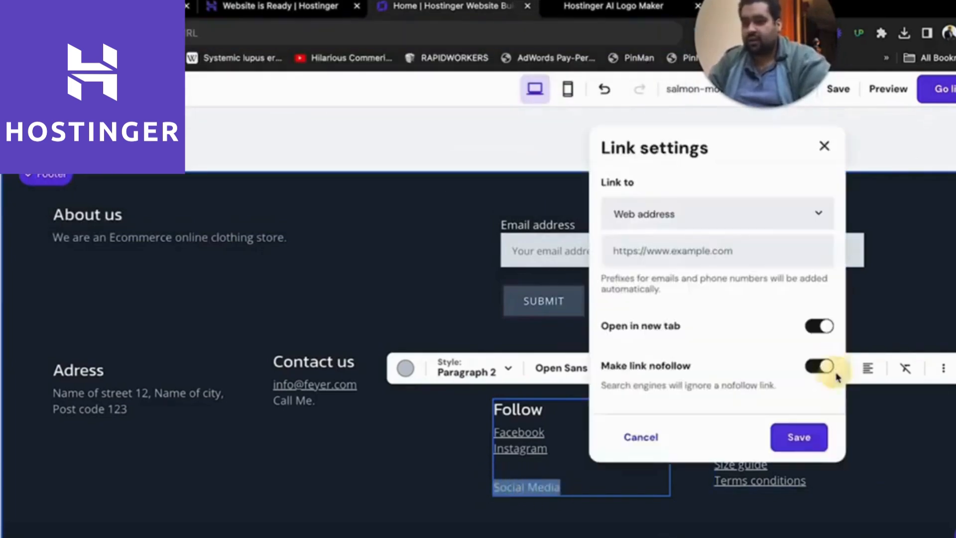
click(684, 251)
text(https://facebook.com/alijpizza)
click(796, 437)
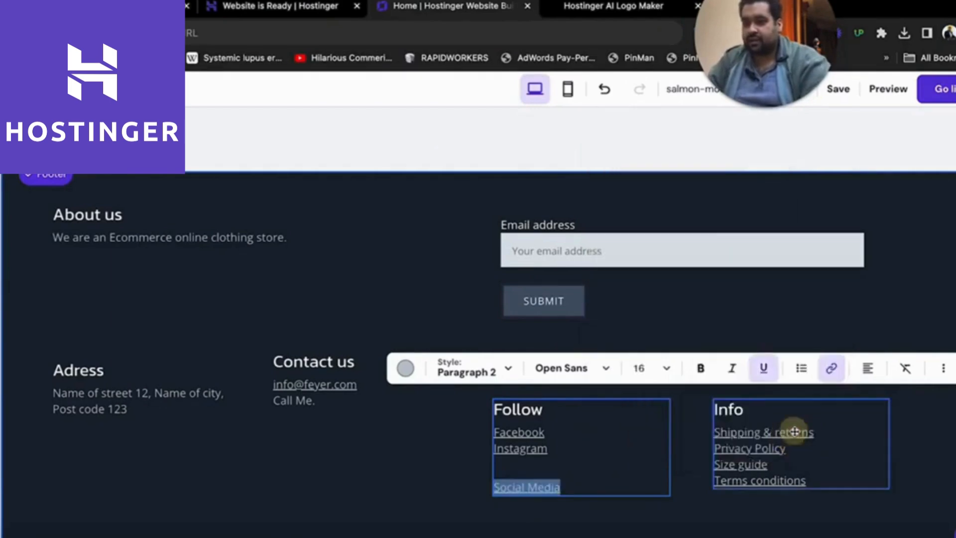
click(544, 488)
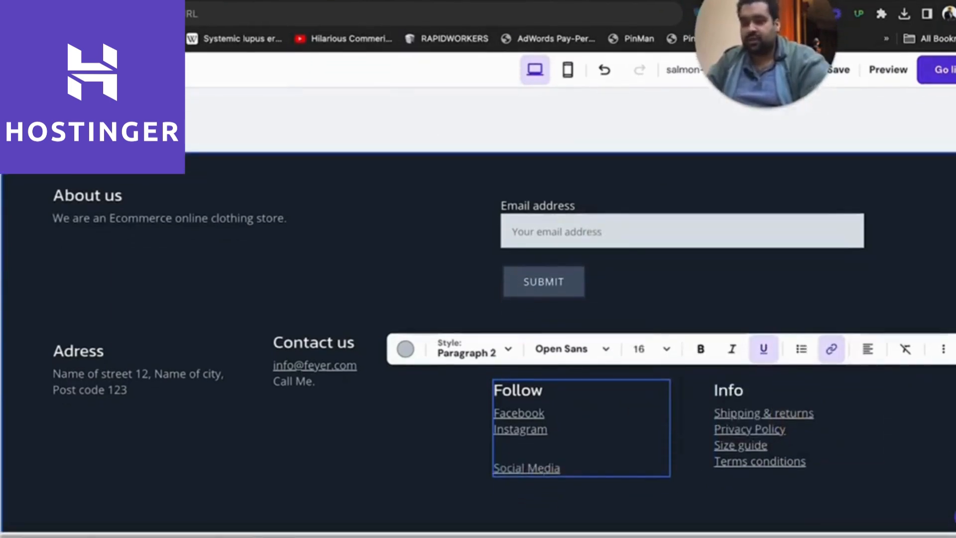
Step: Examine the section categories and About templates offered for adding a section below the homepage's product list, and close the chooser
scroll(544, 486, up, 5)
scroll(478, 309, up, 10)
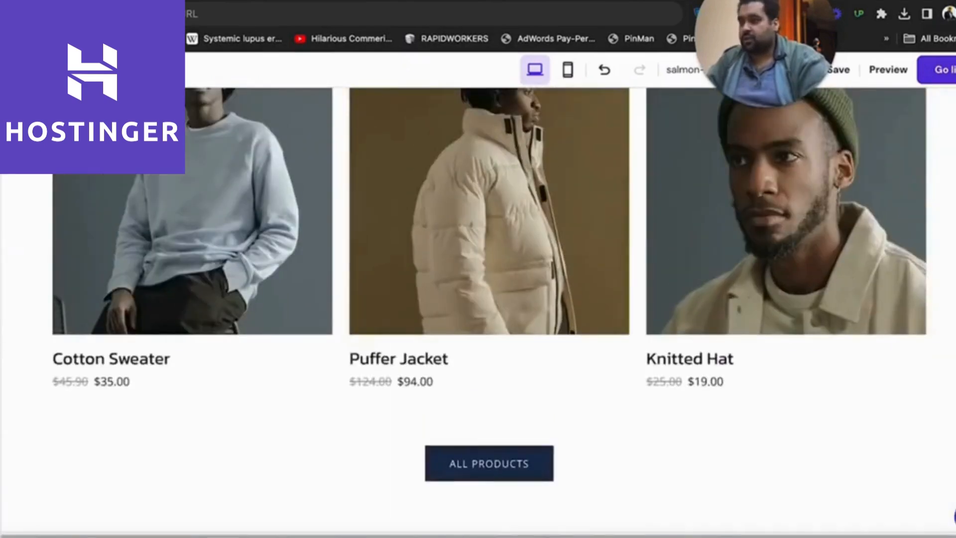
scroll(726, 277, down, 3)
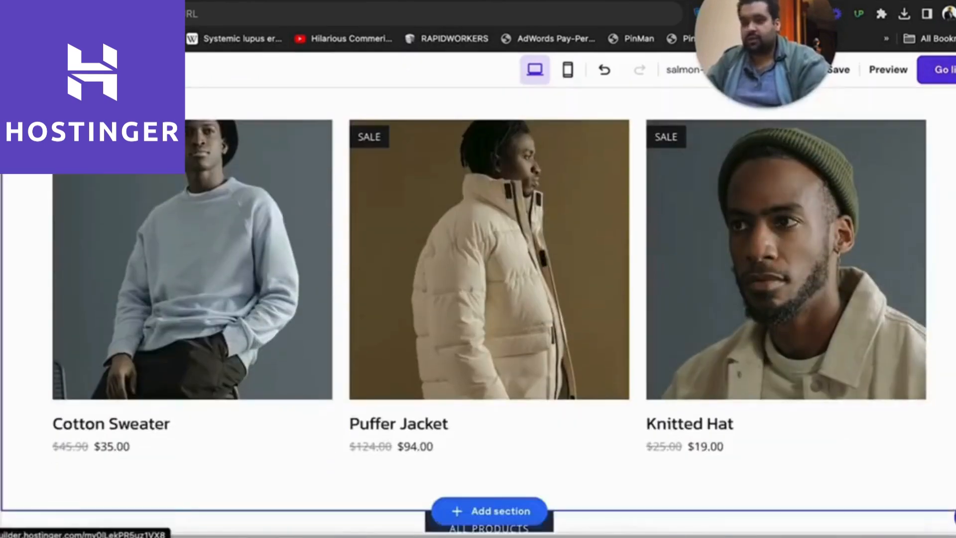
scroll(562, 373, down, 1)
scroll(563, 373, up, 4)
scroll(563, 374, down, 5)
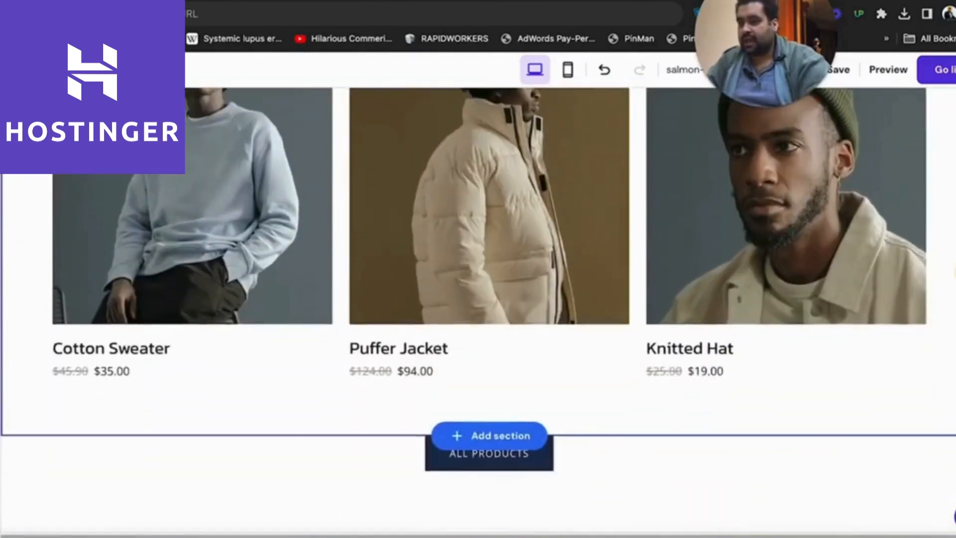
click(487, 425)
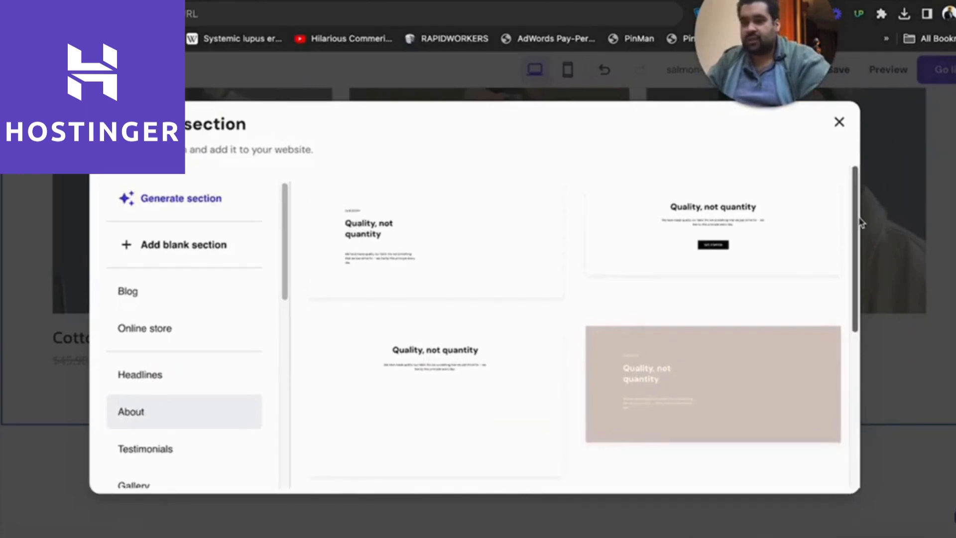
drag(856, 234, 854, 416)
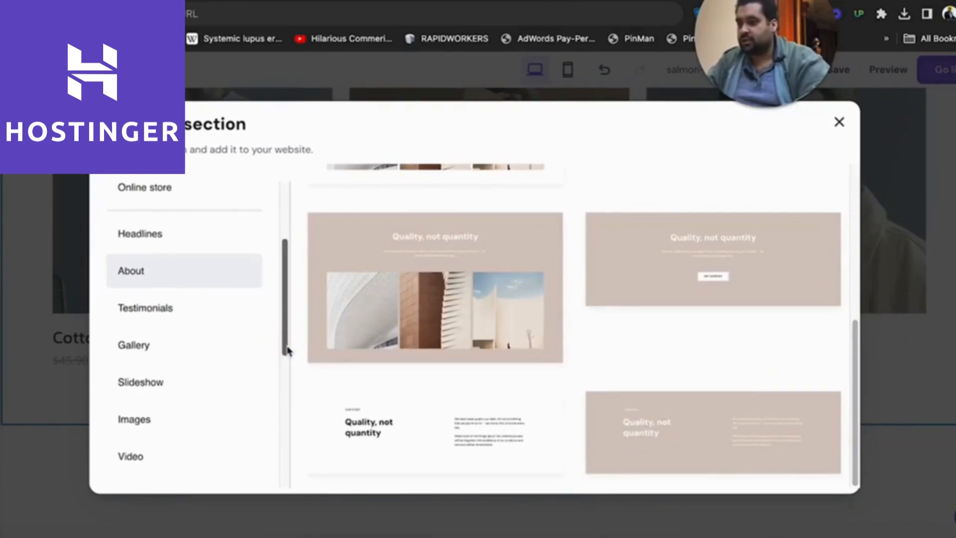
drag(286, 351, 291, 428)
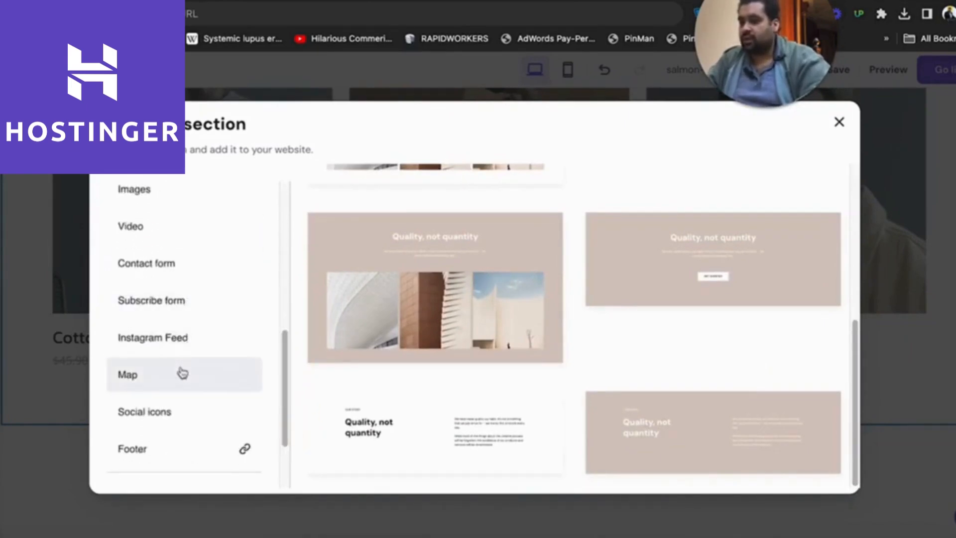
drag(291, 421, 294, 258)
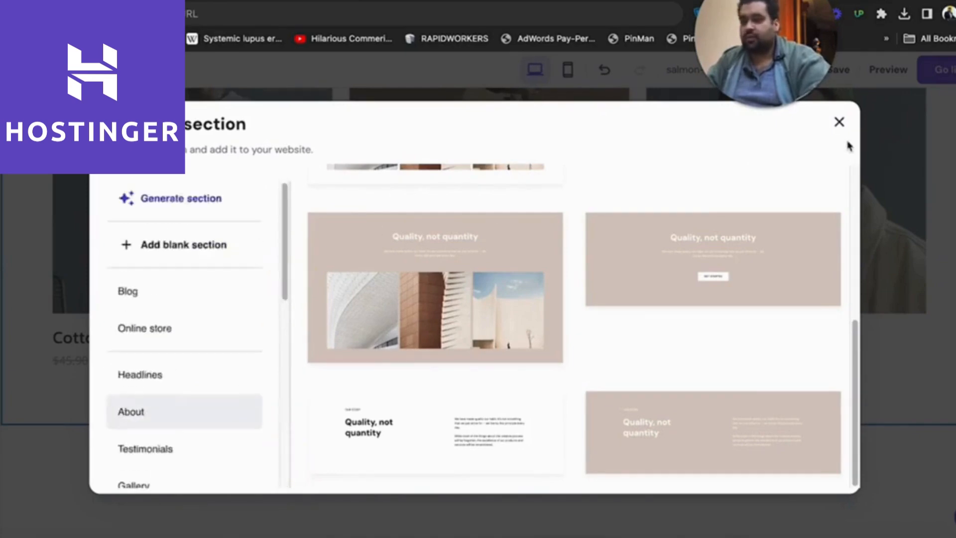
click(839, 122)
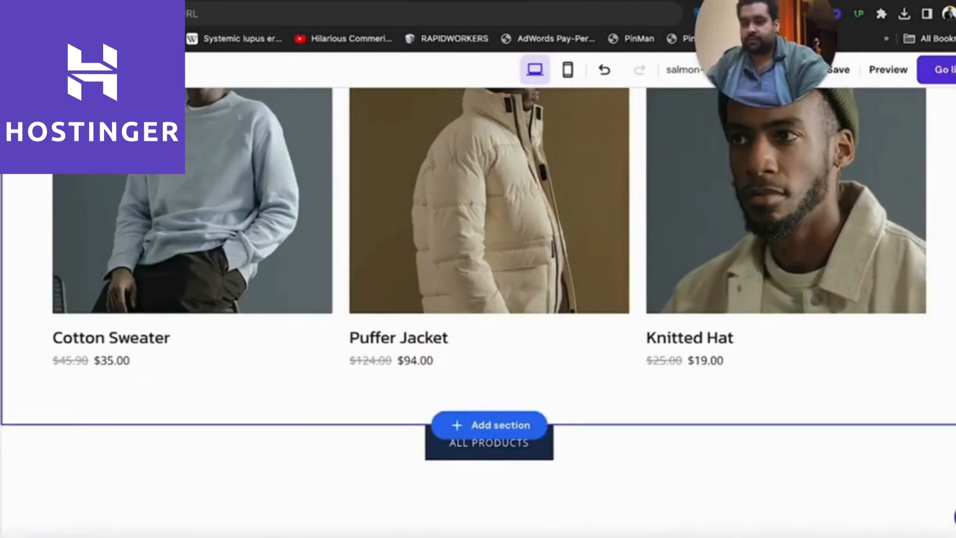
Step: Review the remaining homepage sections, and open the All products page to look through its product list
scroll(531, 259, down, 5)
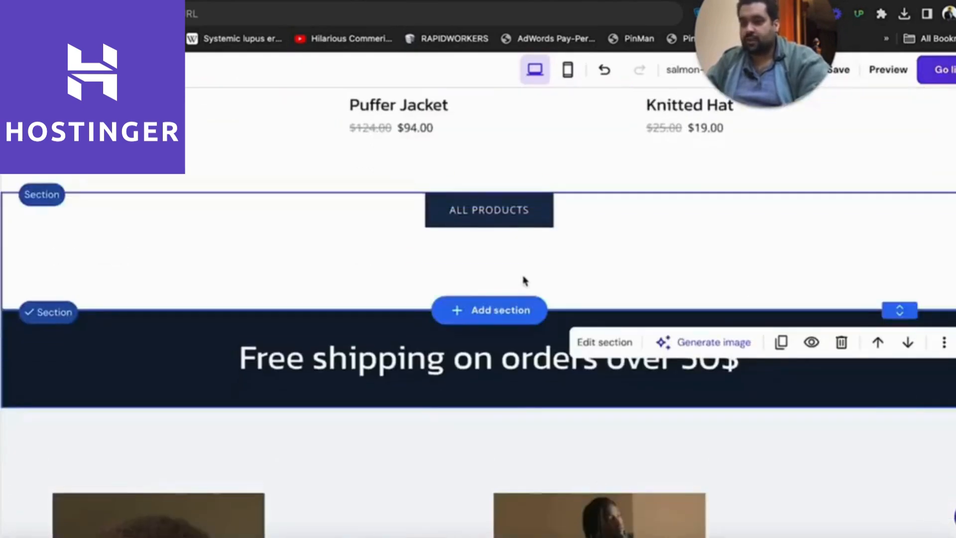
scroll(478, 309, down, 10)
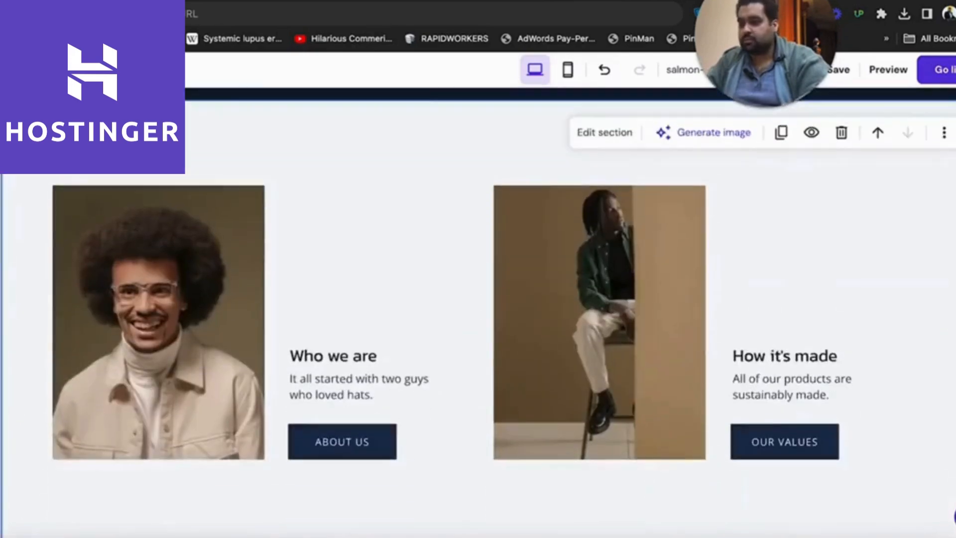
scroll(478, 309, up, 5)
scroll(478, 312, up, 8)
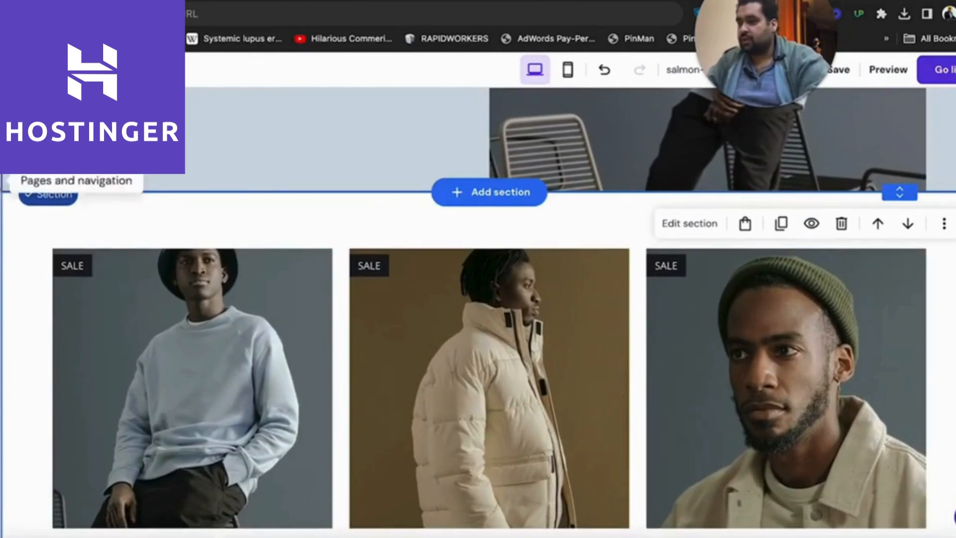
click(1, 188)
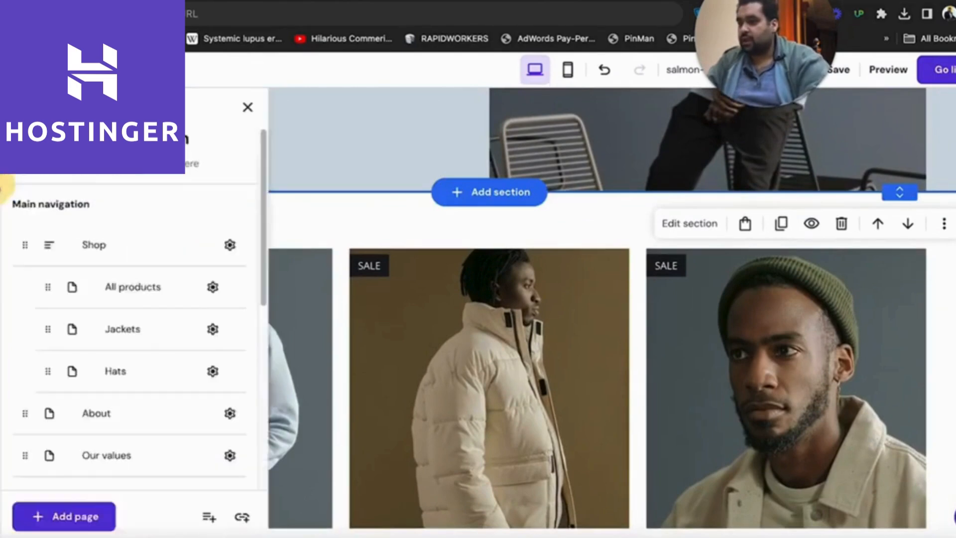
click(127, 292)
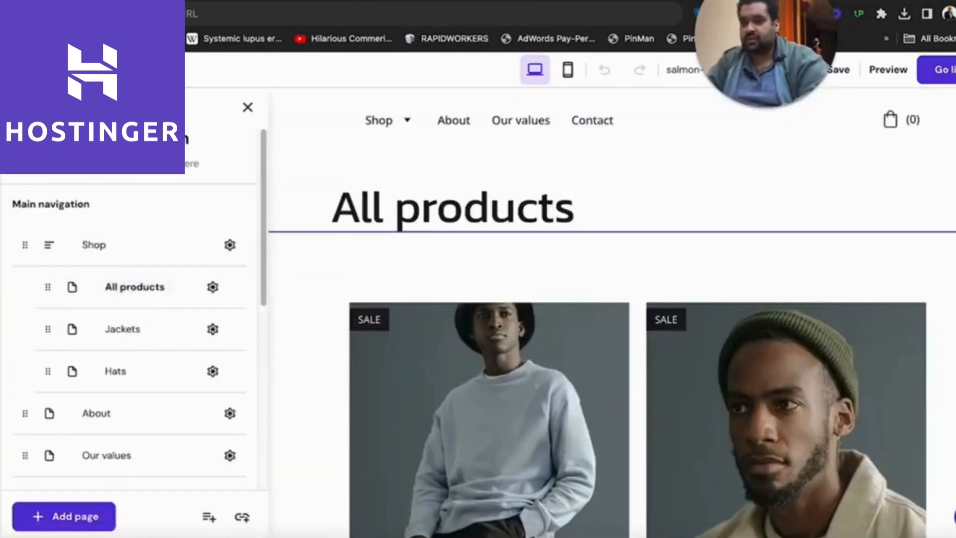
scroll(939, 353, down, 18)
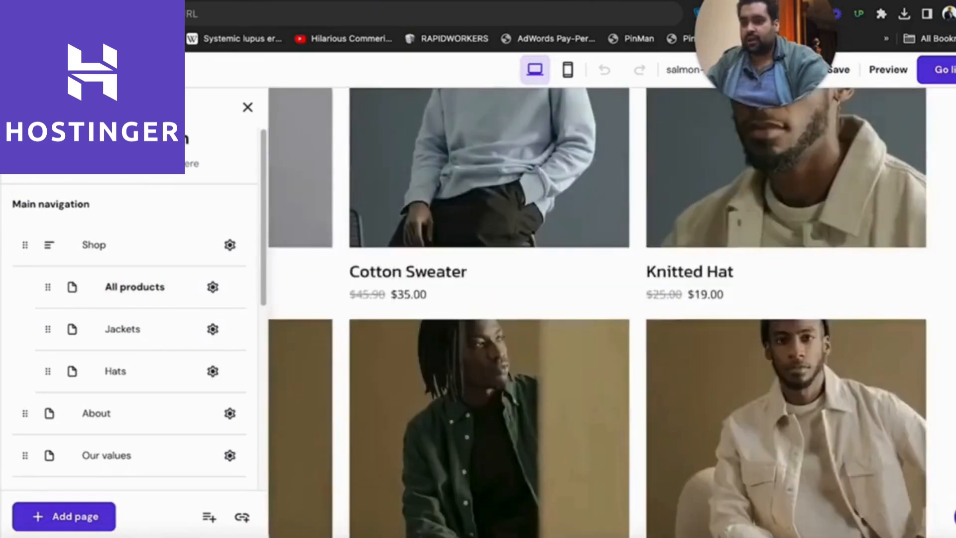
scroll(939, 353, up, 9)
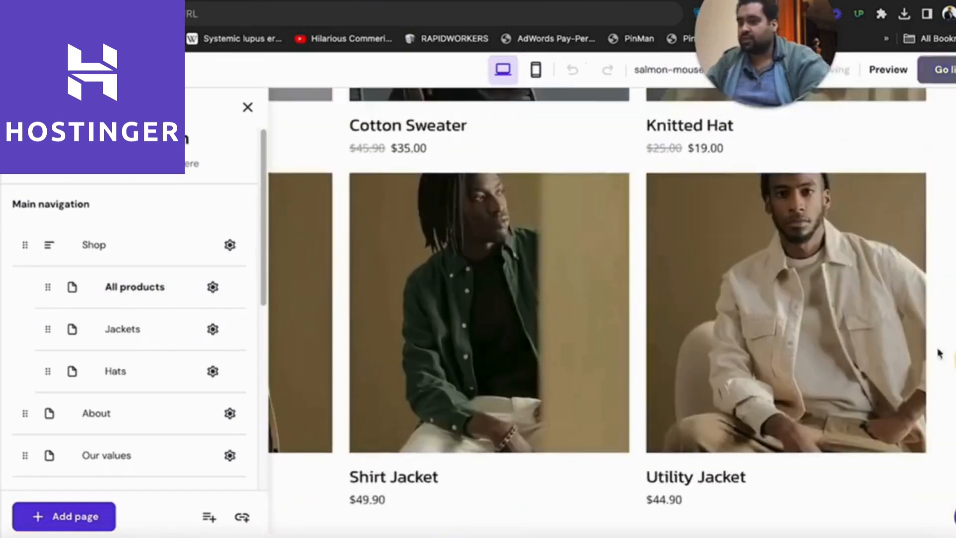
Step: Open the Jackets page and change its heading to "Jackets ABC"
click(119, 330)
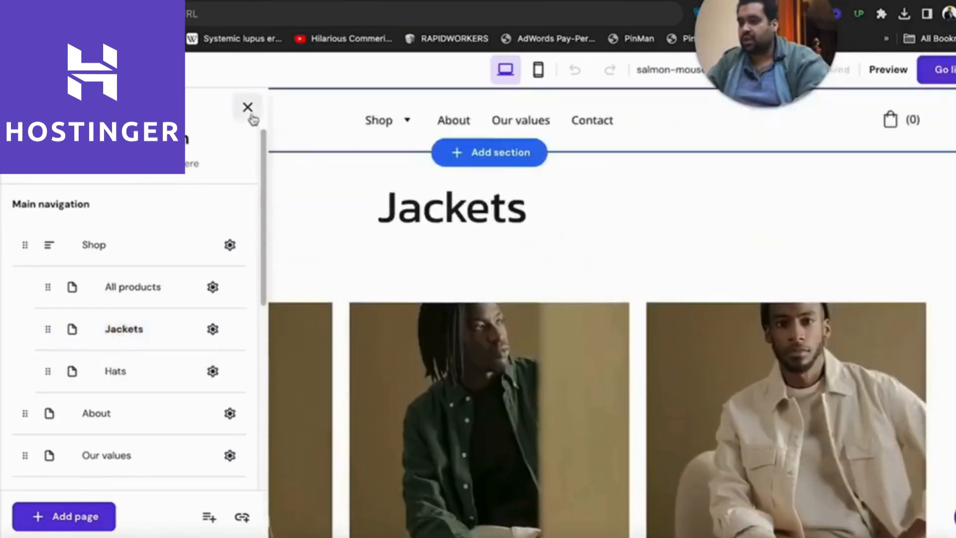
click(247, 107)
click(493, 199)
click(493, 198)
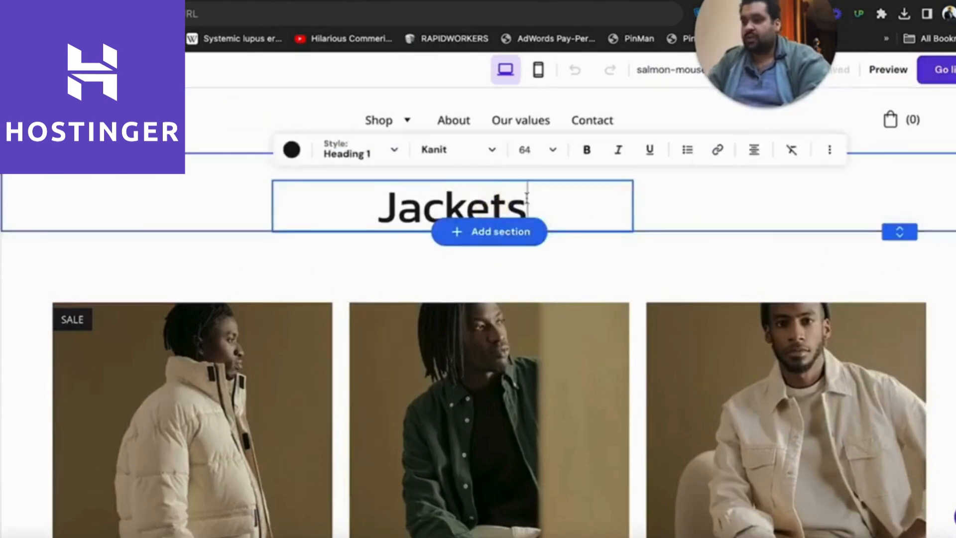
text(ABC)
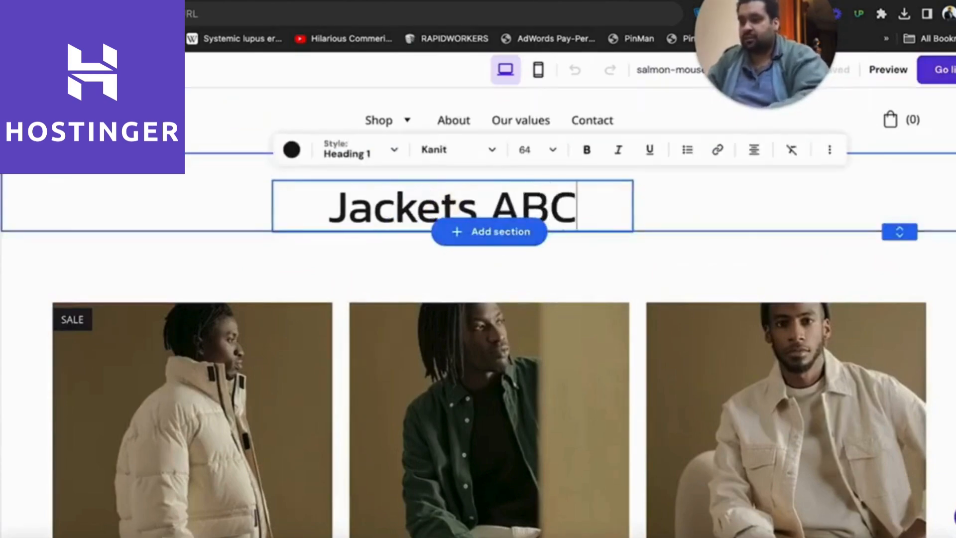
click(913, 294)
Step: Open the Shirt Jacket product page and start editing the product from its section settings
scroll(914, 294, down, 3)
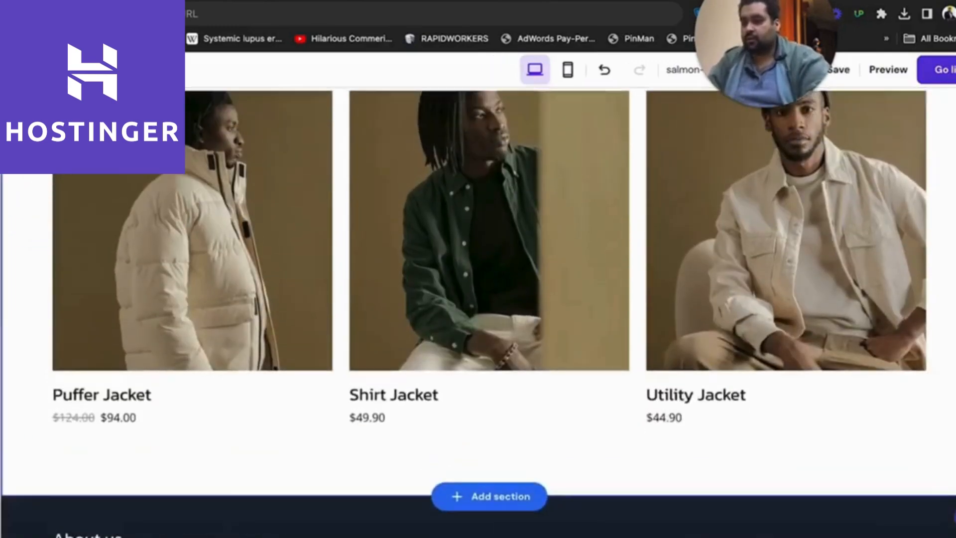
click(406, 250)
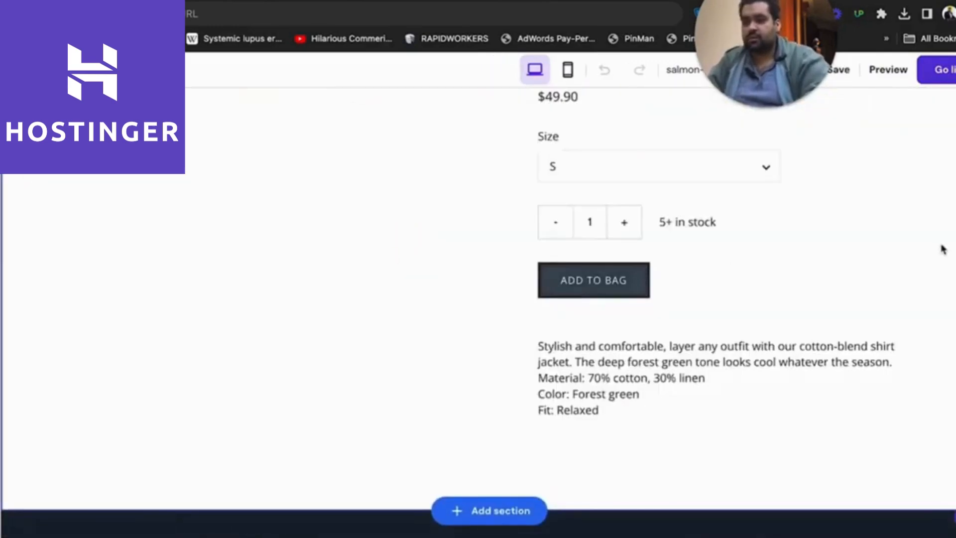
scroll(478, 298, up, 5)
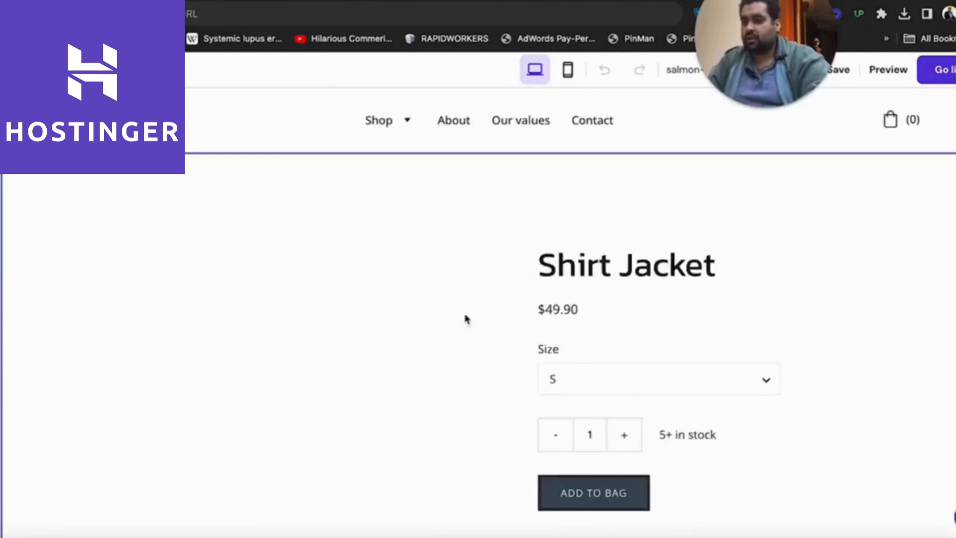
click(444, 343)
click(746, 187)
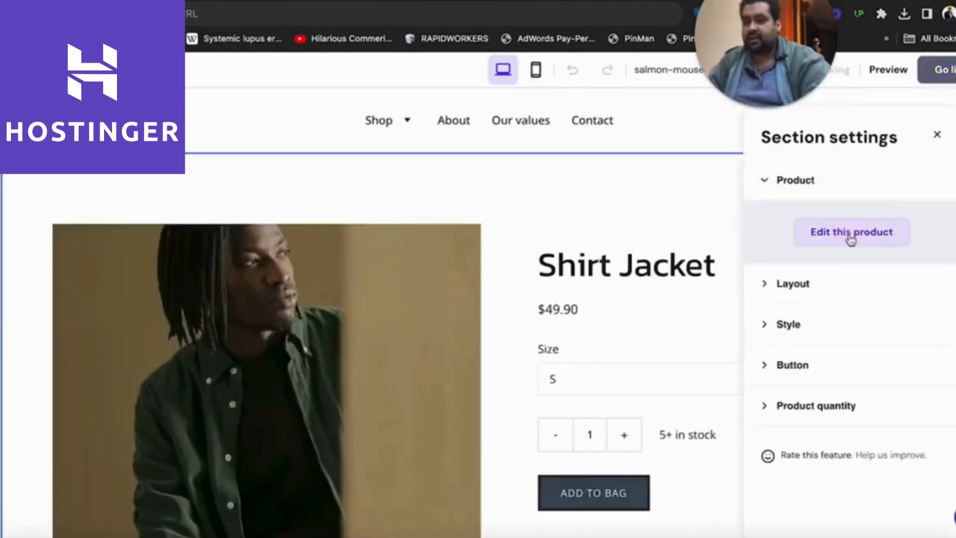
click(817, 233)
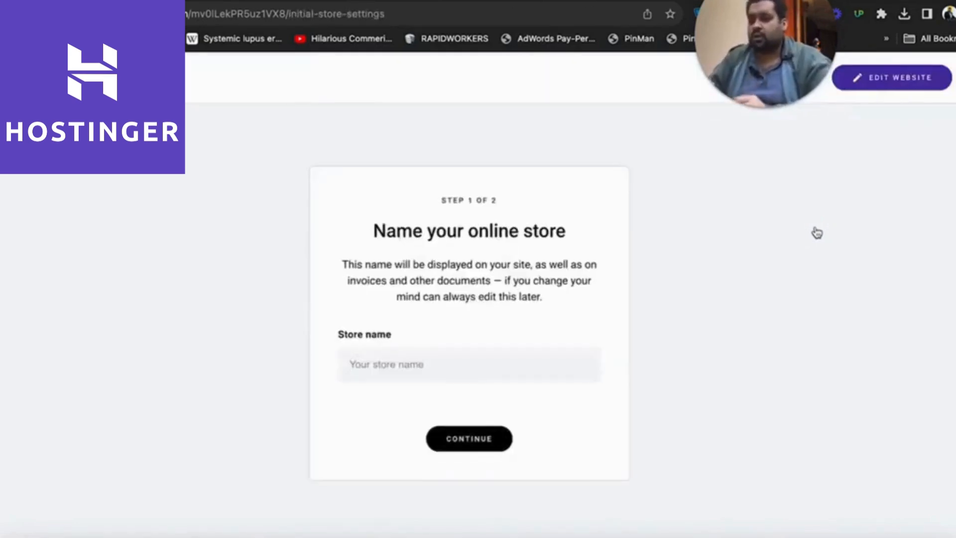
Step: Name the online store "ALI J Pizza Online Ecommerce Clothing Store" and continue to the account setup
click(571, 375)
text(ALI J Pizza On)
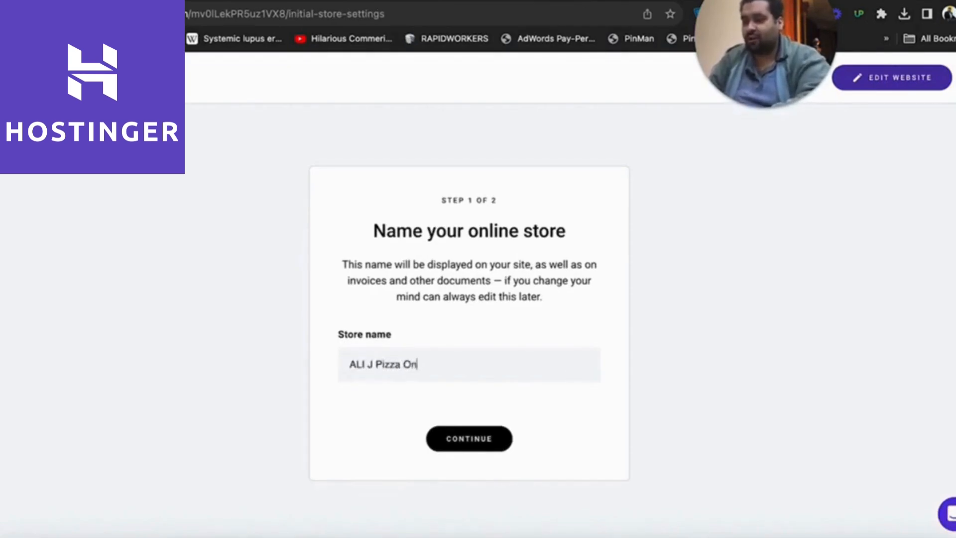
text(line Ecommer)
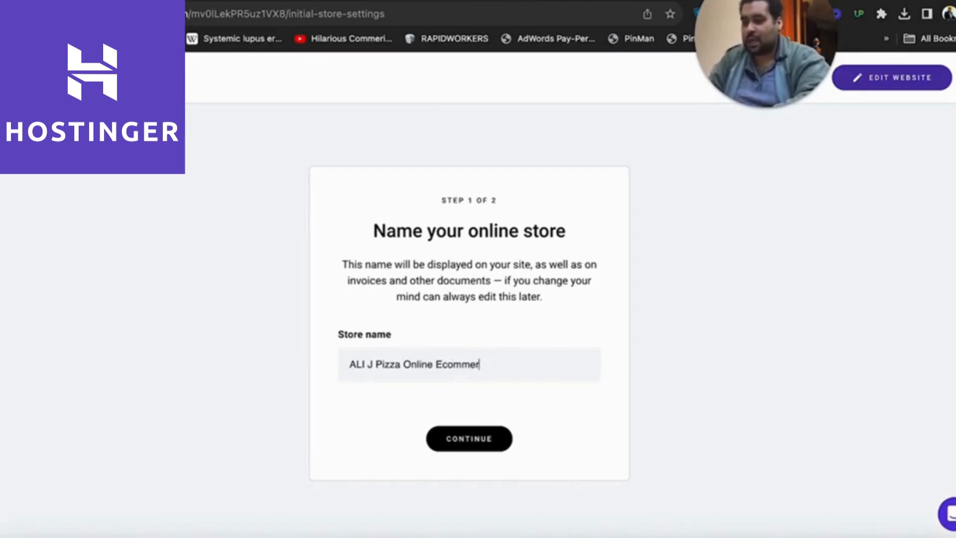
text(ce Clothing Store)
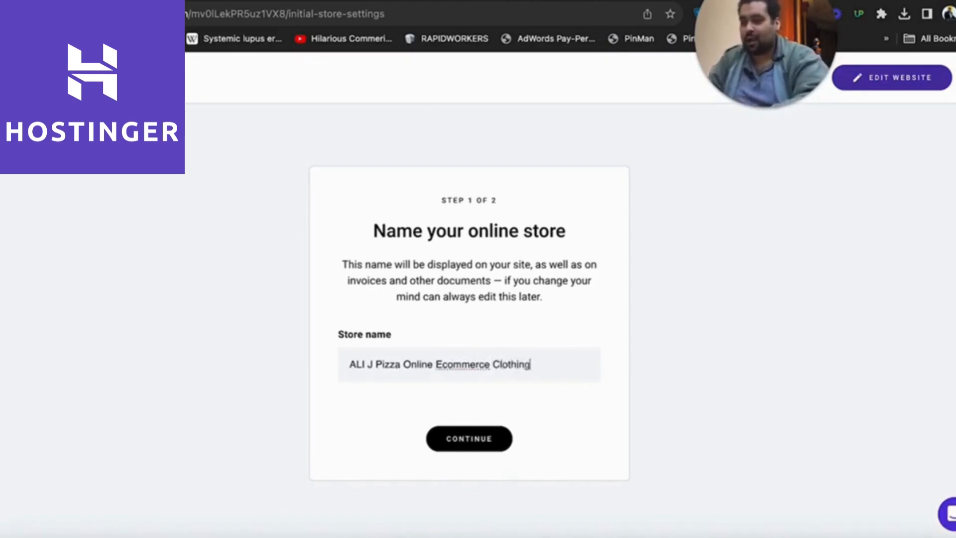
click(470, 431)
click(476, 296)
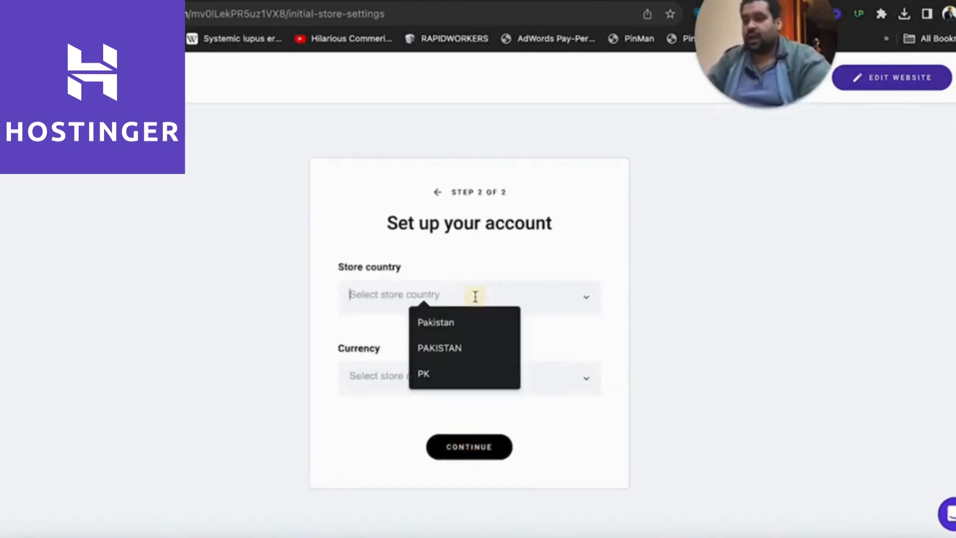
click(586, 299)
click(587, 252)
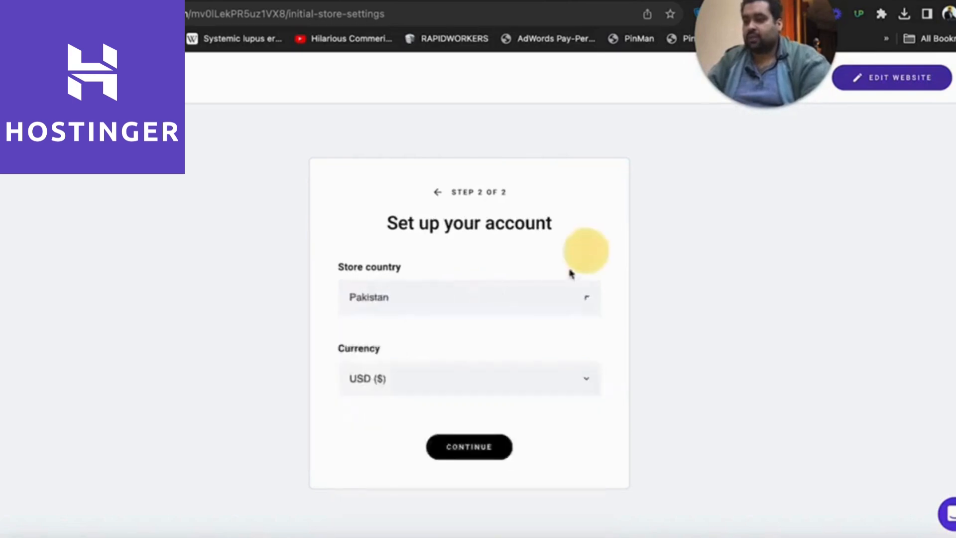
Step: Set the store country to United States, keep USD ($) as the currency, and complete the store setup
click(538, 301)
double_click(538, 301)
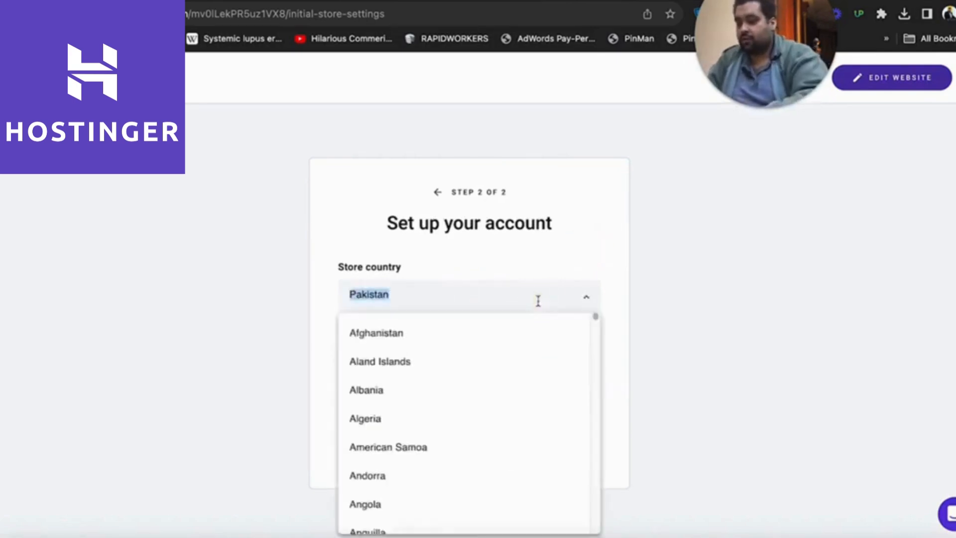
text(Unit)
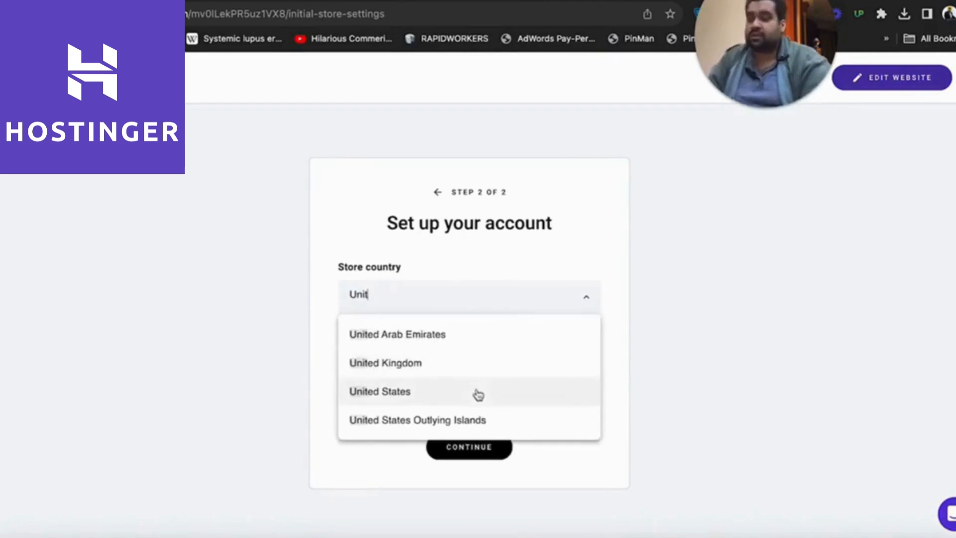
click(478, 391)
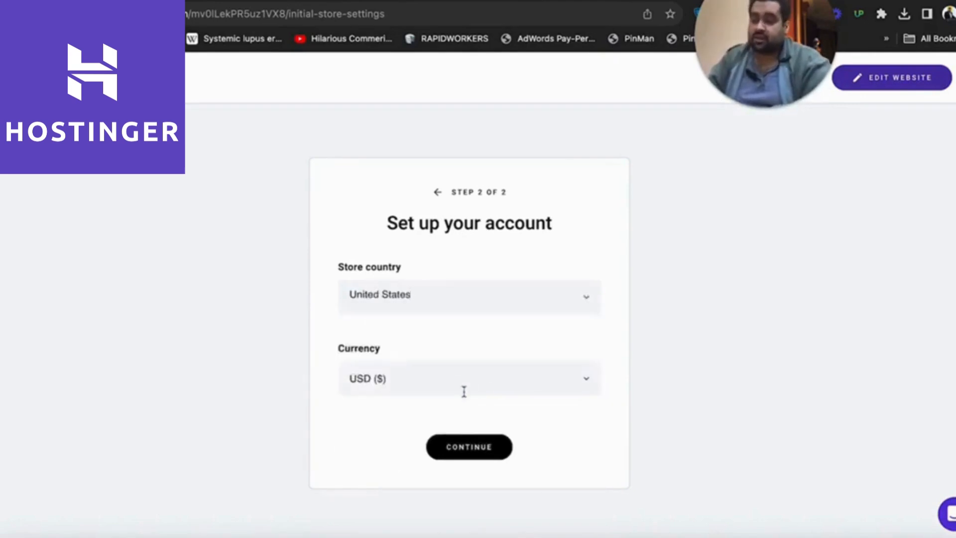
click(464, 447)
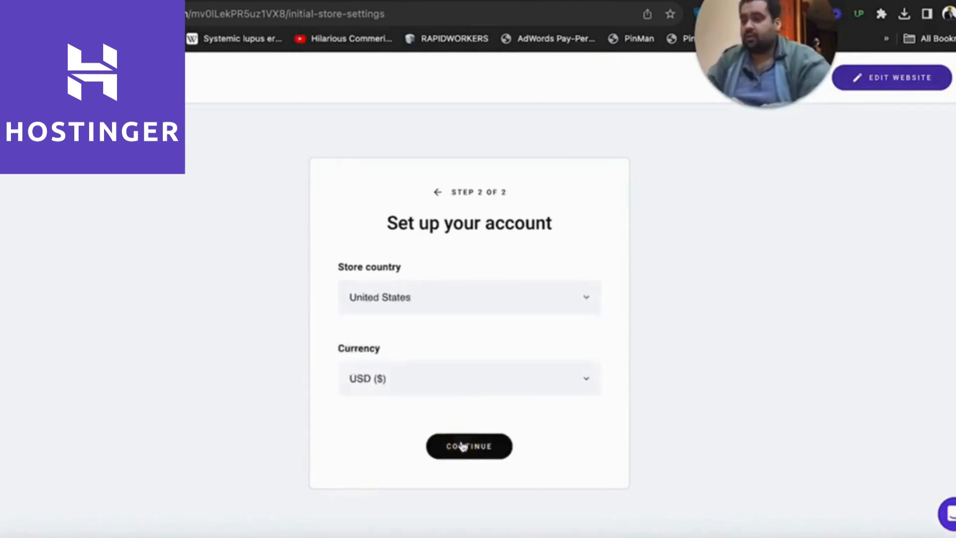
click(488, 452)
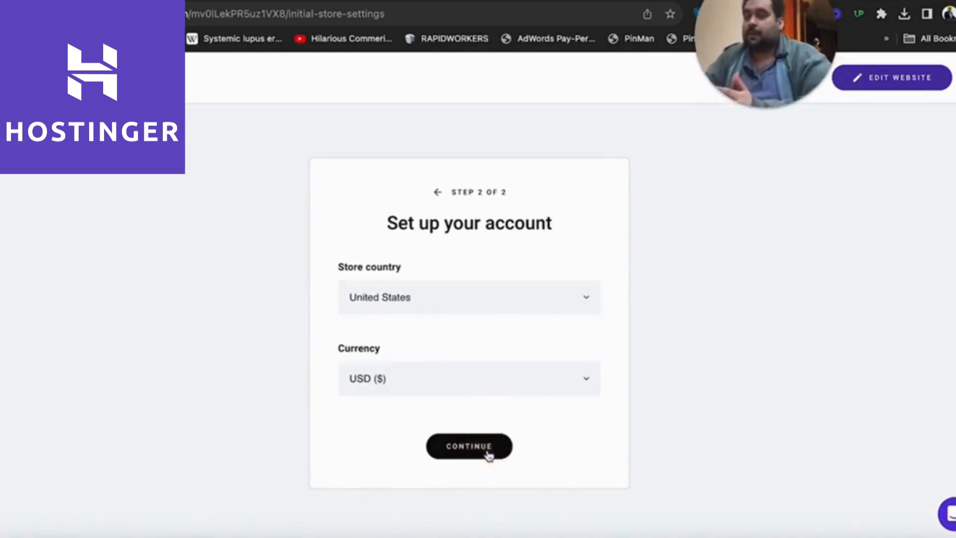
click(487, 453)
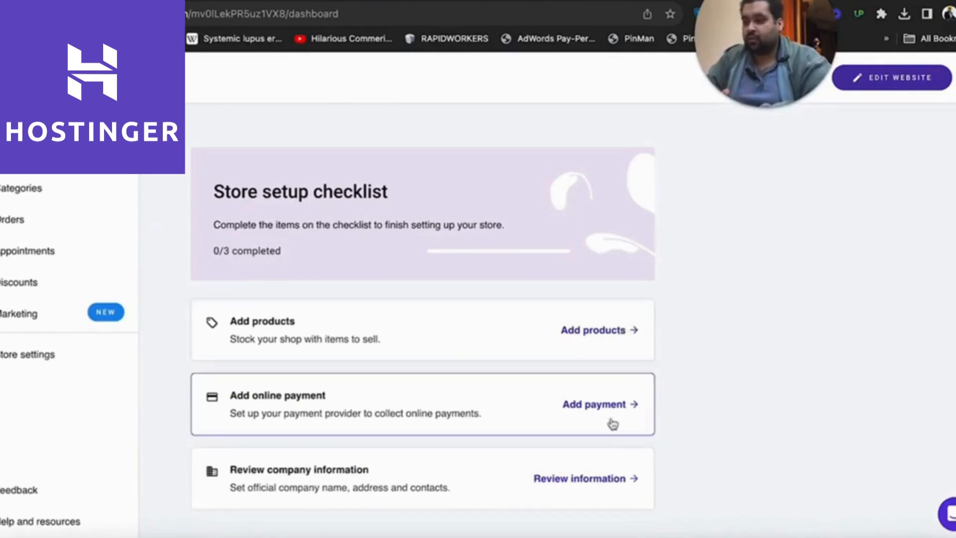
Step: Start adding a physical product from the setup checklist and look through its image, title, subtitle, ribbon and description fields
click(610, 338)
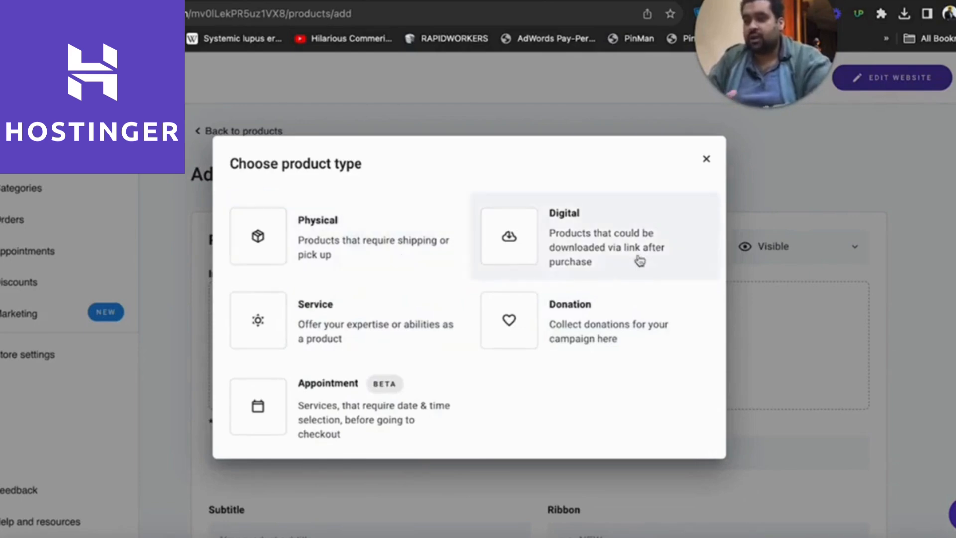
click(404, 244)
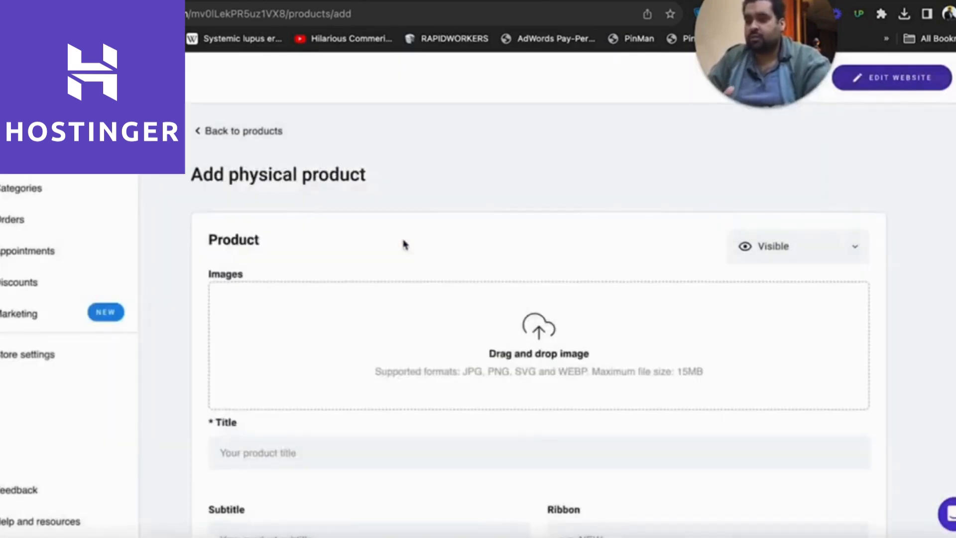
scroll(538, 299, down, 3)
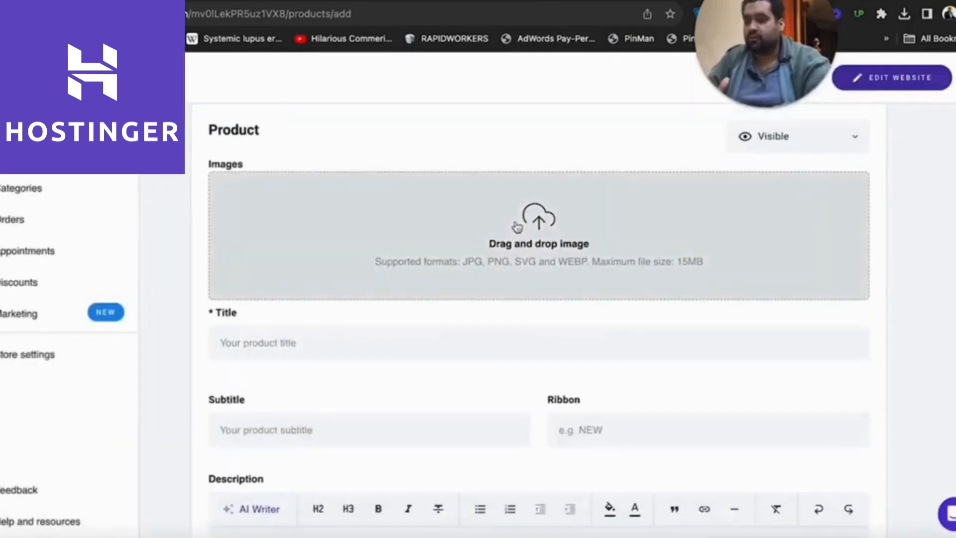
click(479, 350)
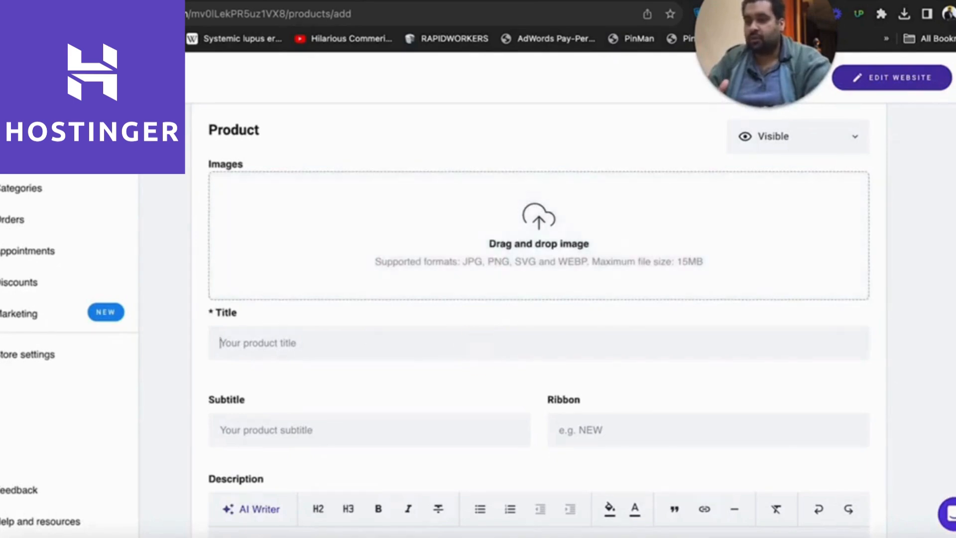
scroll(538, 299, down, 3)
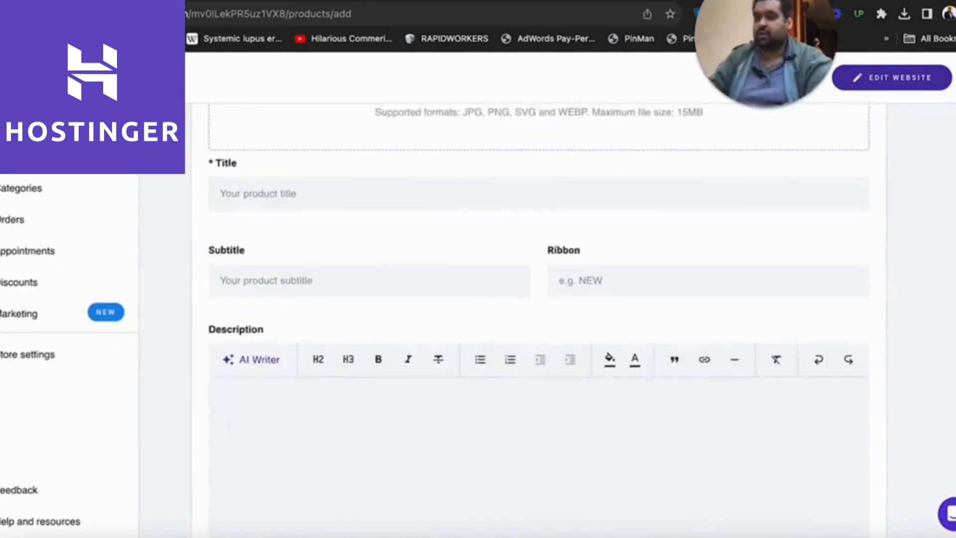
scroll(538, 299, down, 10)
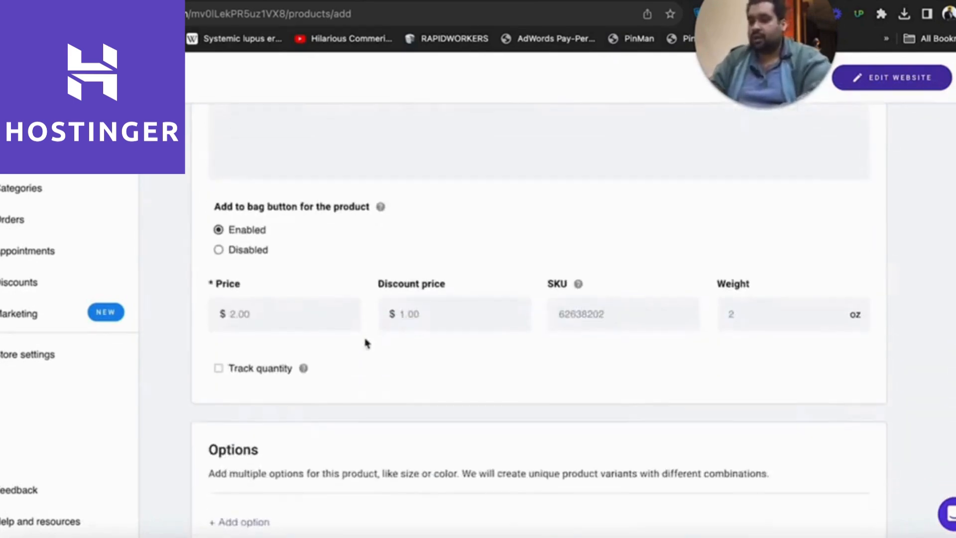
Step: Set the new product's price to $10 and its discount price to $8
click(298, 312)
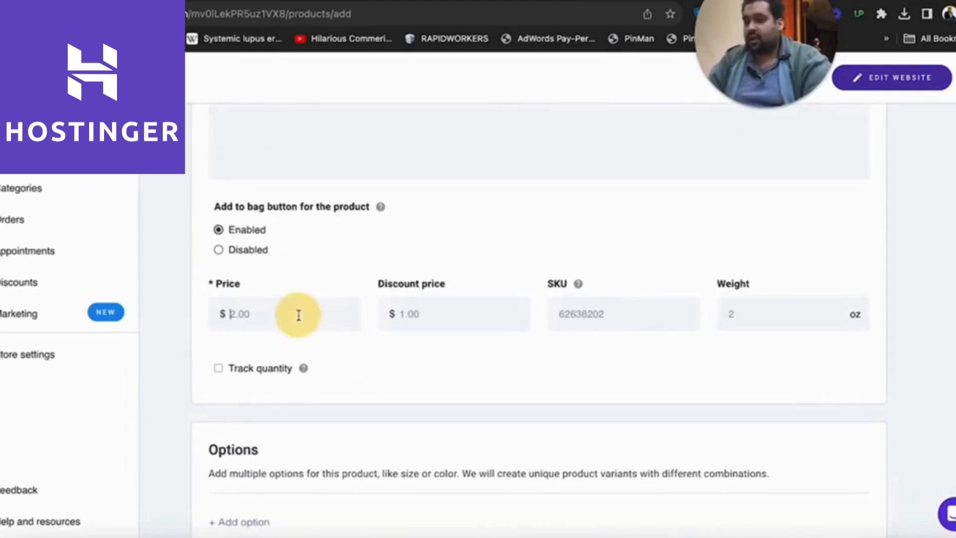
text(10)
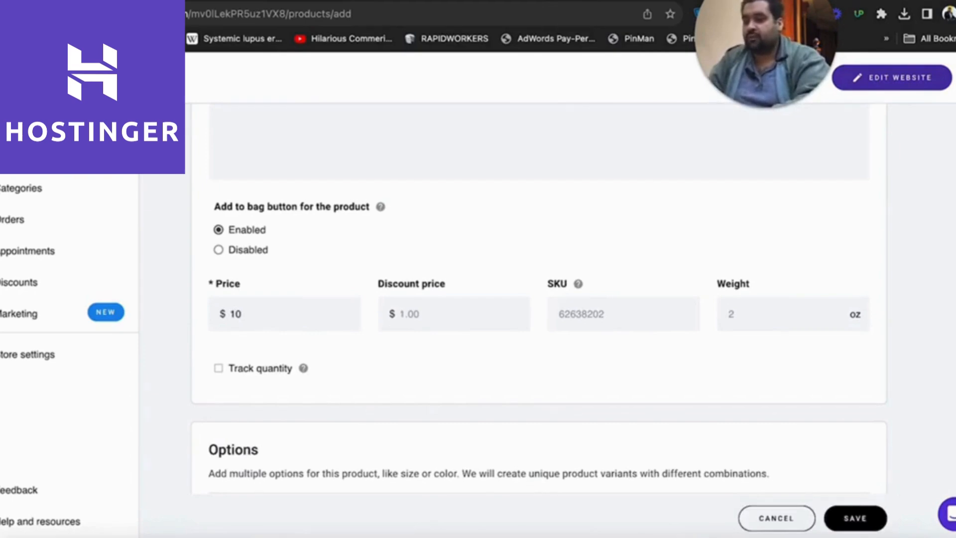
click(621, 320)
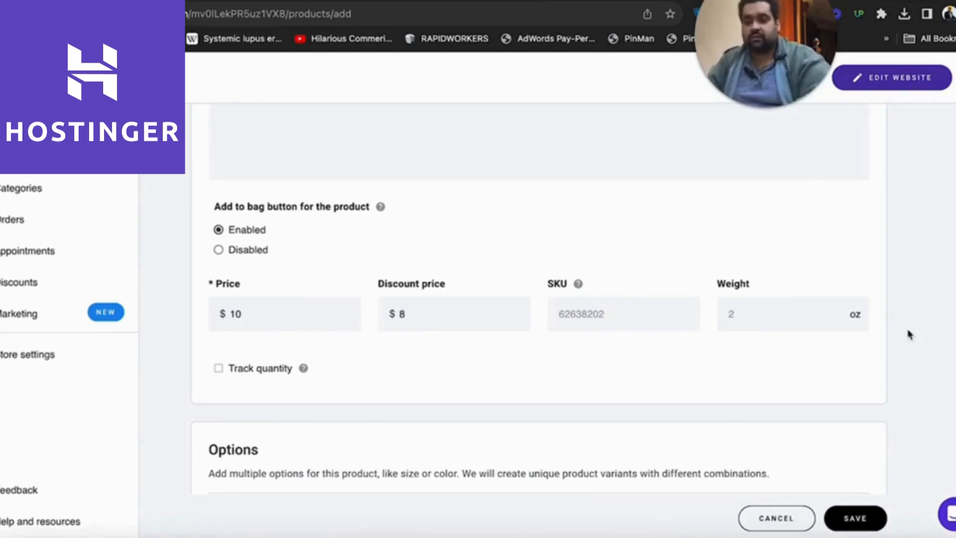
Step: Open the form for a new product option, cancel it, and try to save the product
scroll(538, 299, down, 5)
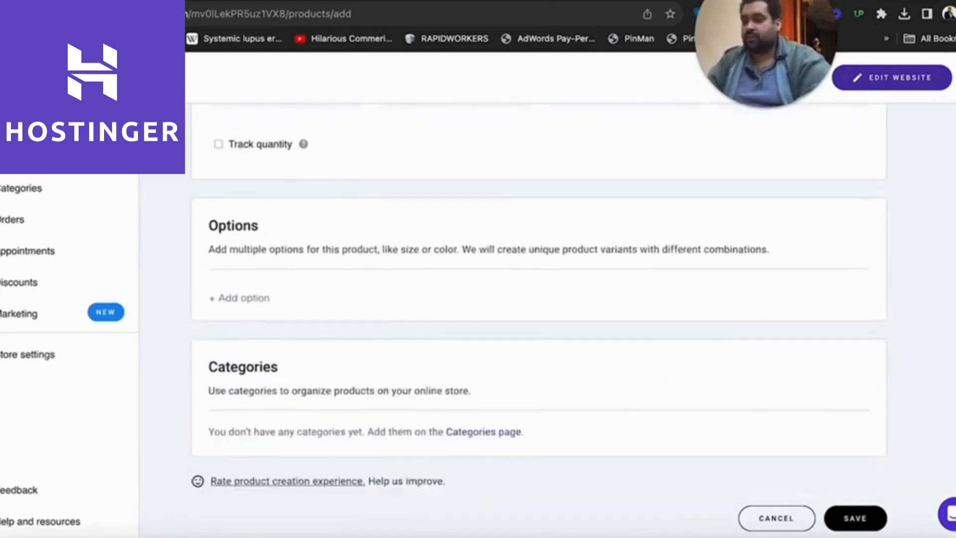
click(256, 298)
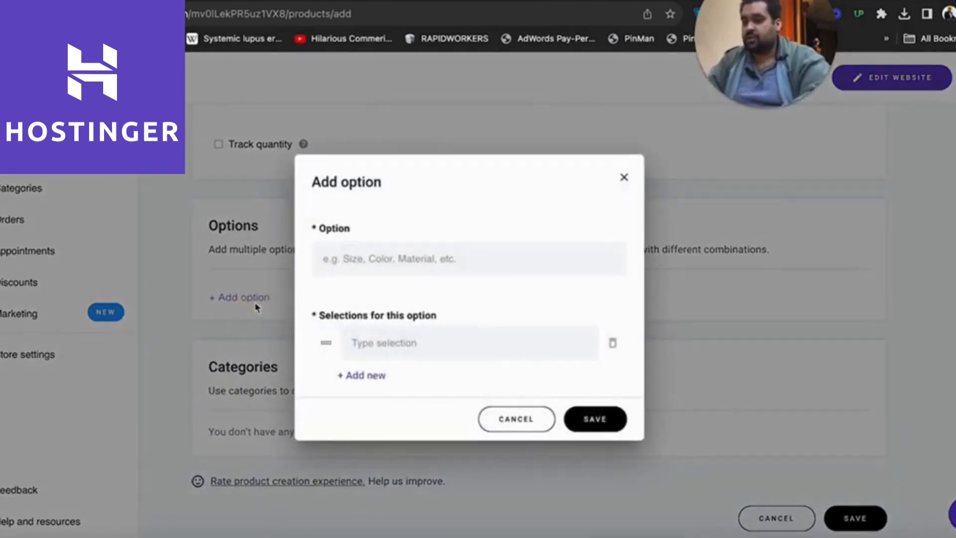
click(479, 265)
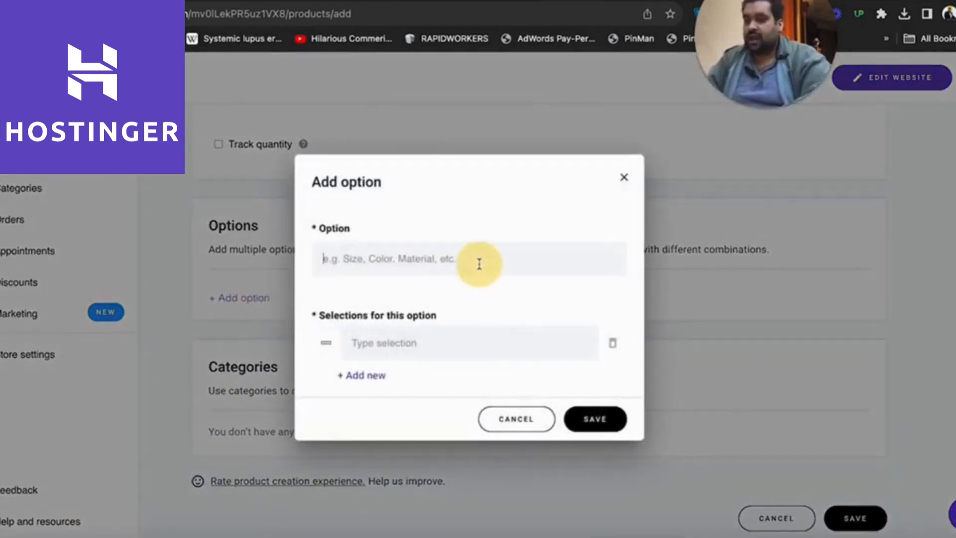
click(494, 424)
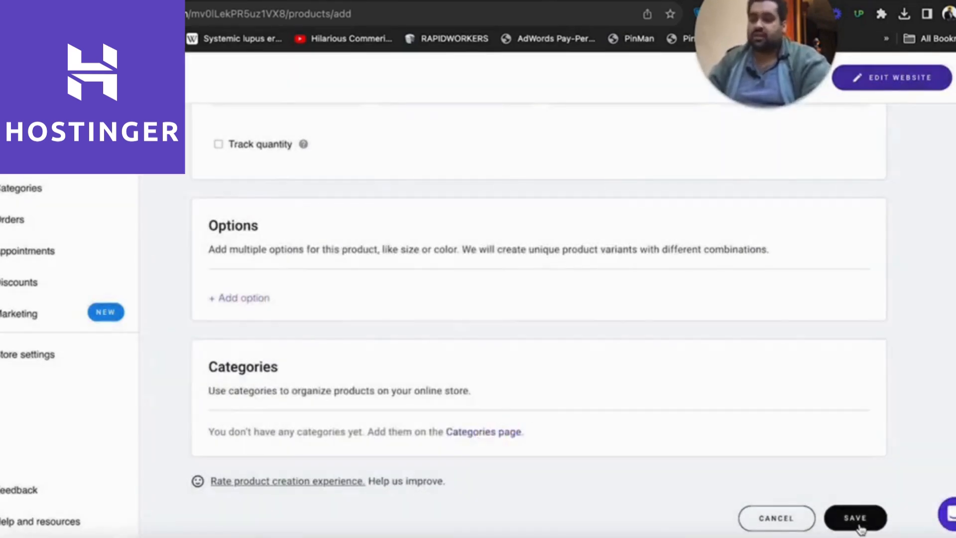
click(859, 519)
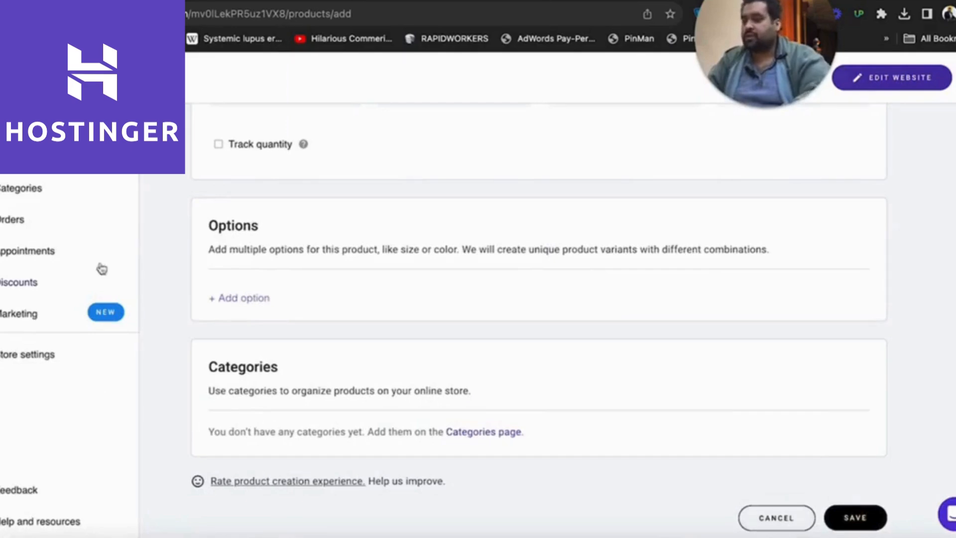
Step: Leave the product form for the Discounts page, and look through the advertising suggestions on the Marketing page
click(38, 284)
click(599, 337)
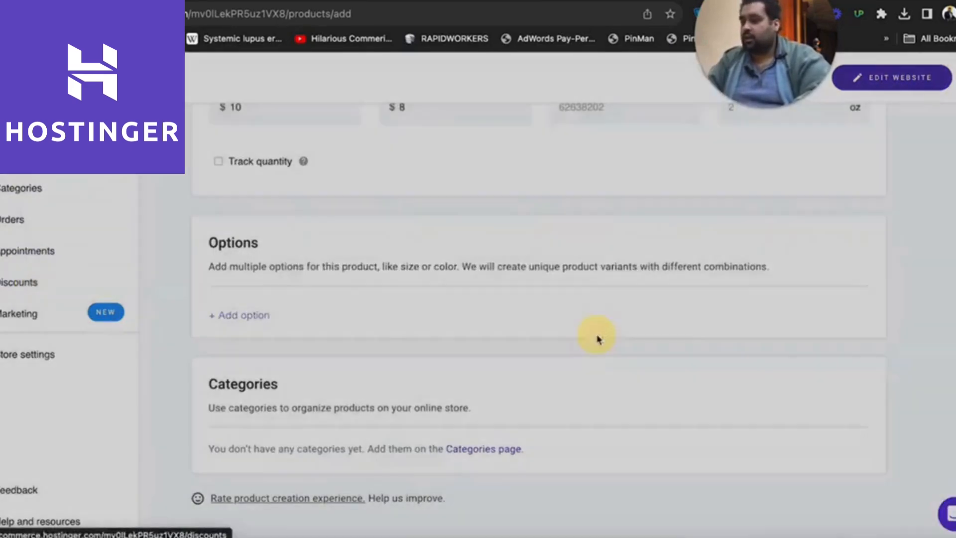
click(23, 284)
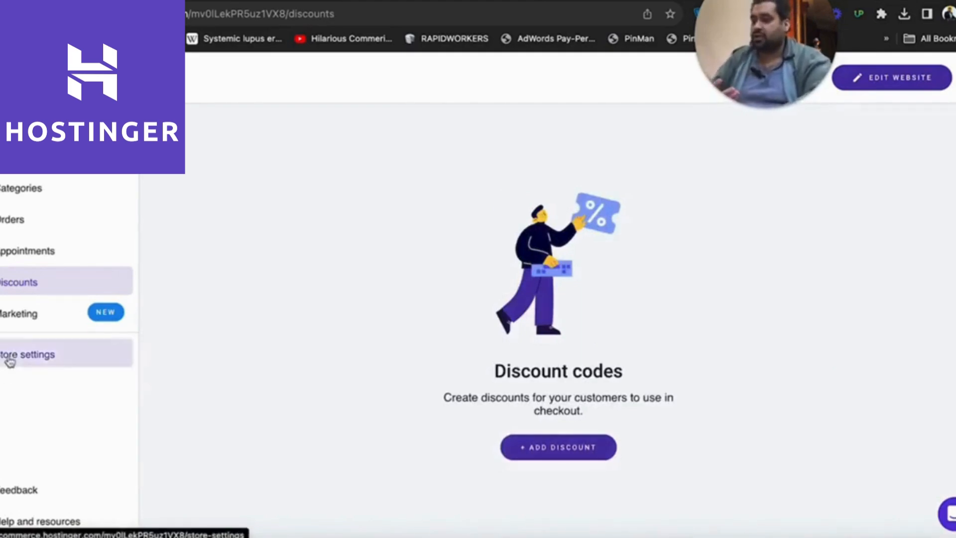
click(10, 322)
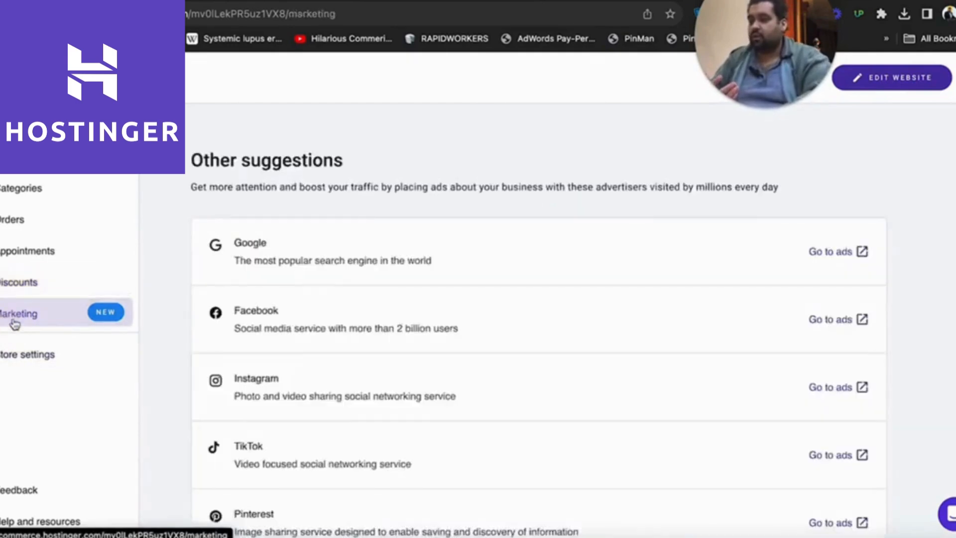
scroll(523, 316, down, 1)
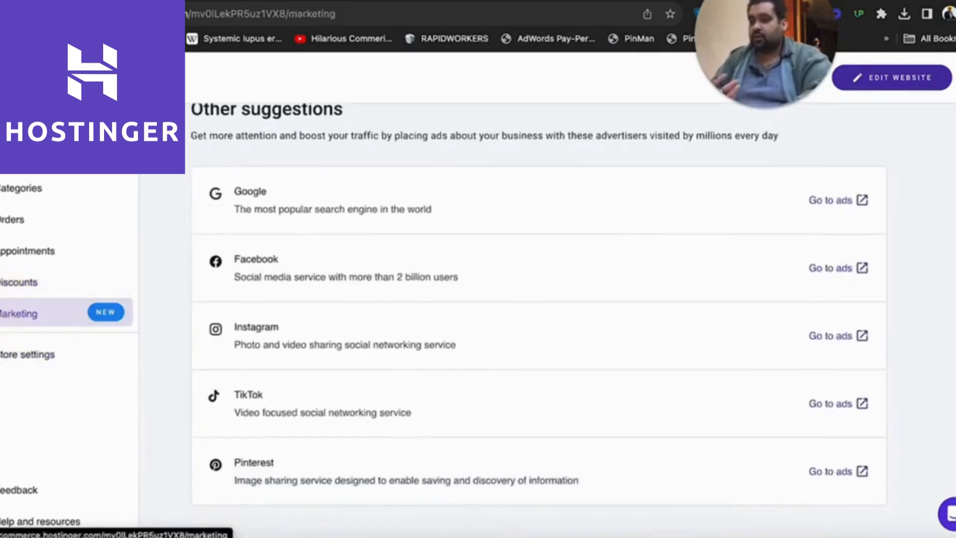
scroll(639, 231, up, 1)
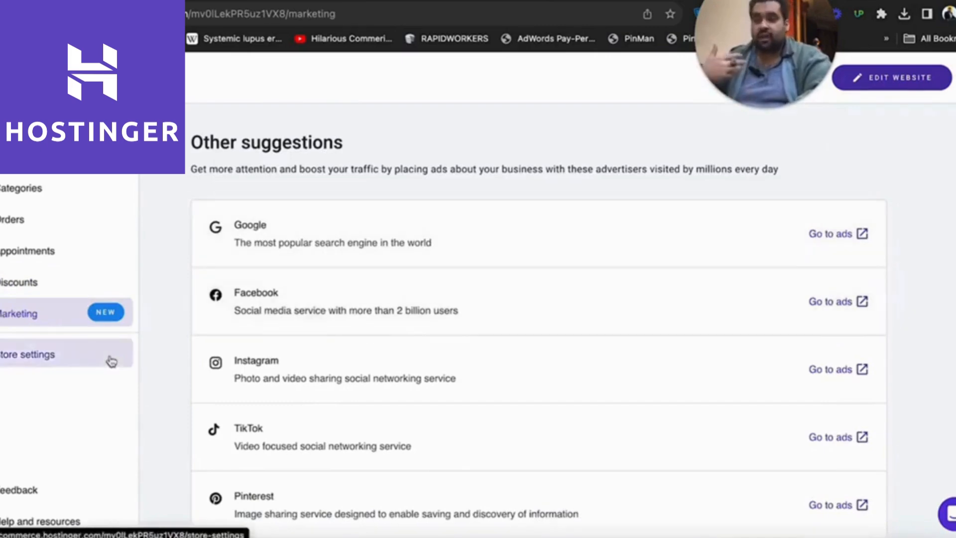
Step: Review the available store settings, and look through the name, logo, contact and address fields under Company information
click(75, 363)
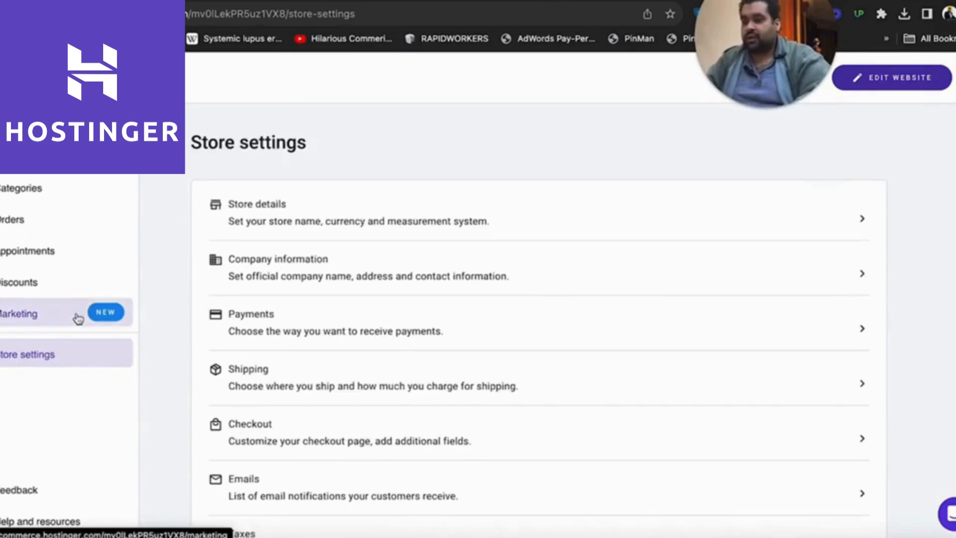
scroll(539, 319, down, 1)
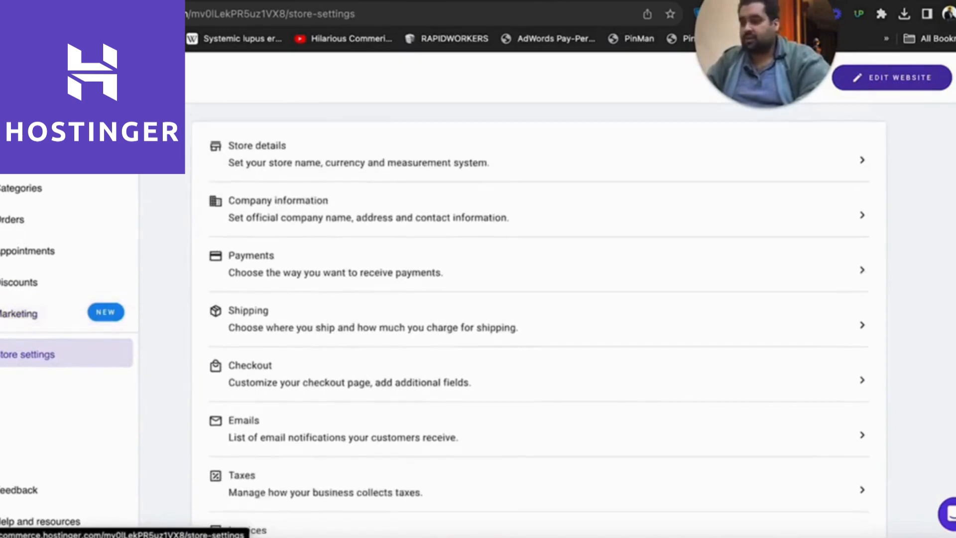
scroll(539, 318, up, 1)
scroll(456, 215, down, 2)
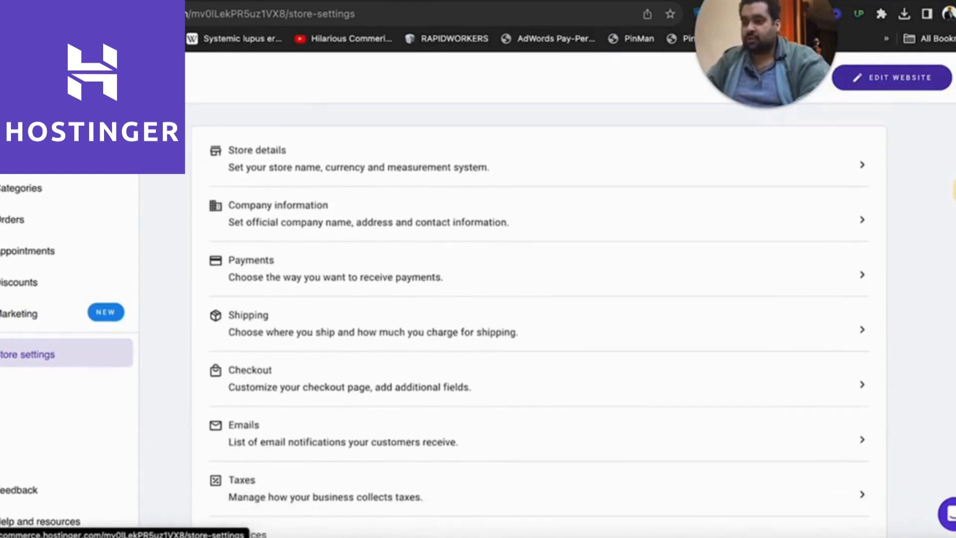
click(456, 219)
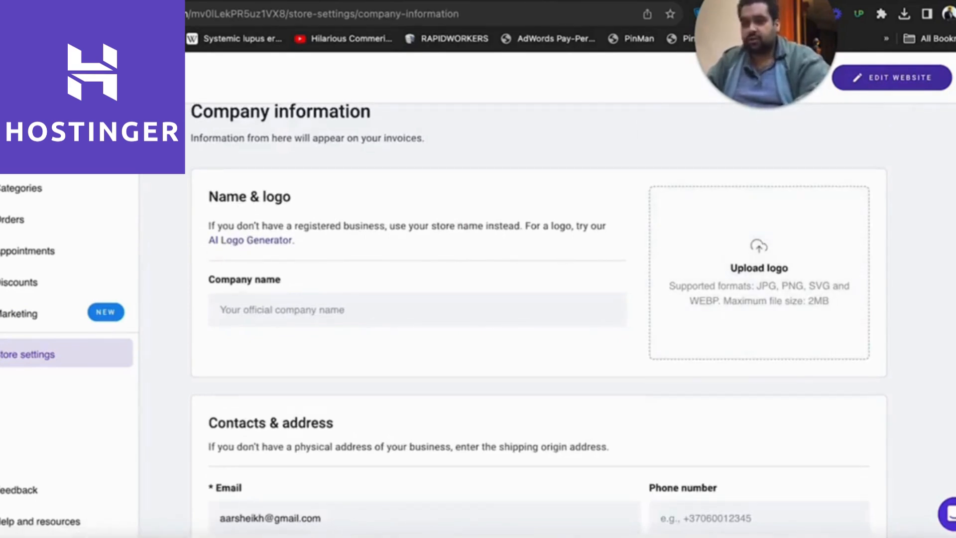
scroll(560, 256, down, 5)
scroll(539, 299, down, 2)
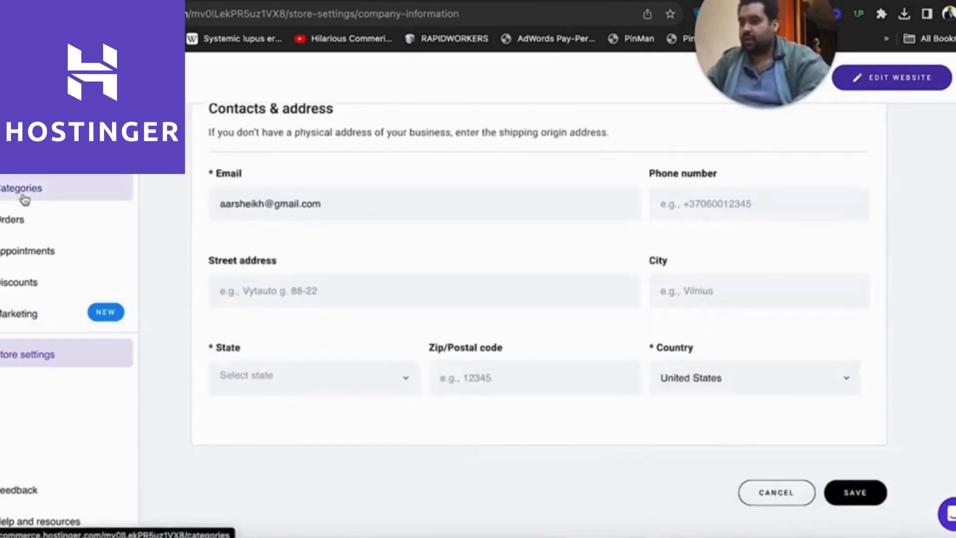
Step: Look over the setup checklist and guidance articles on the store dashboard, and leave the store manager for the website's hosting dashboard
click(26, 126)
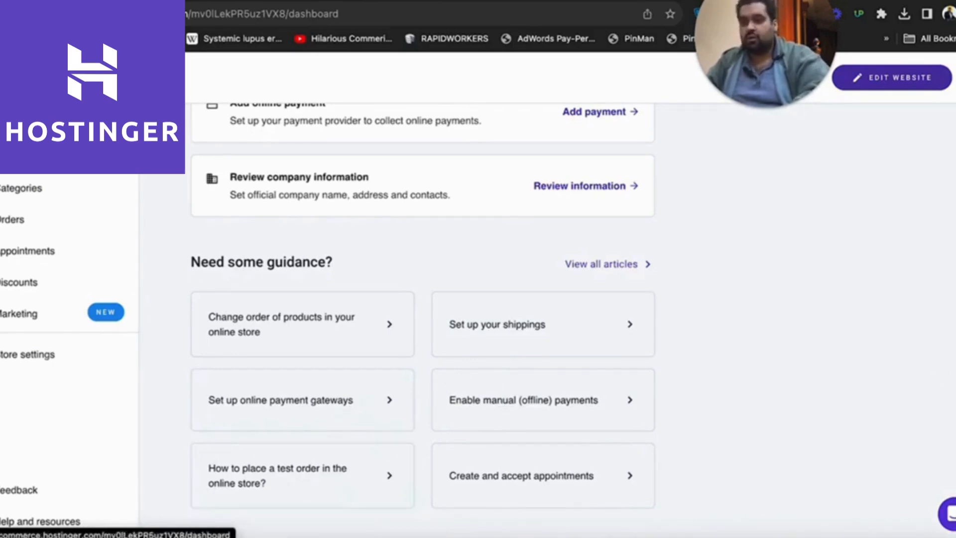
scroll(722, 427, up, 5)
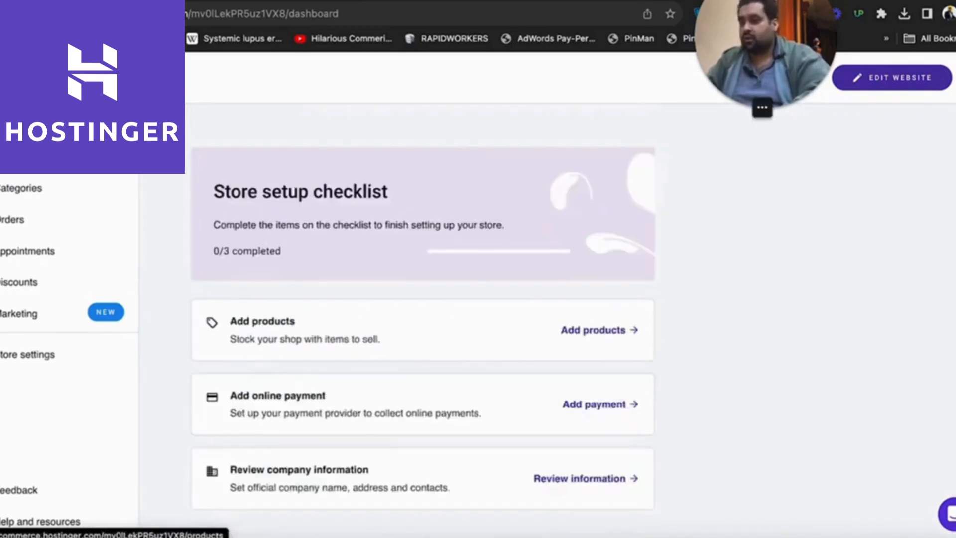
click(65, 78)
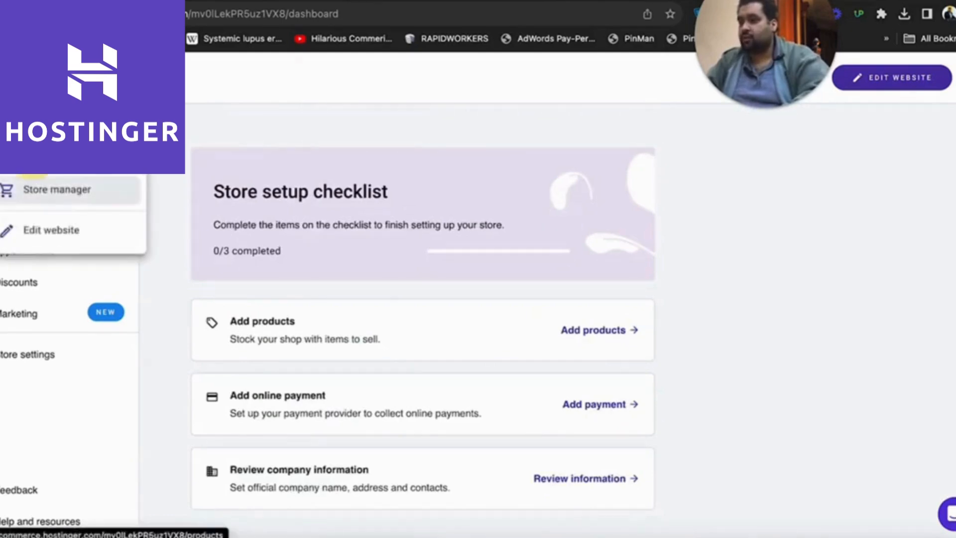
click(57, 190)
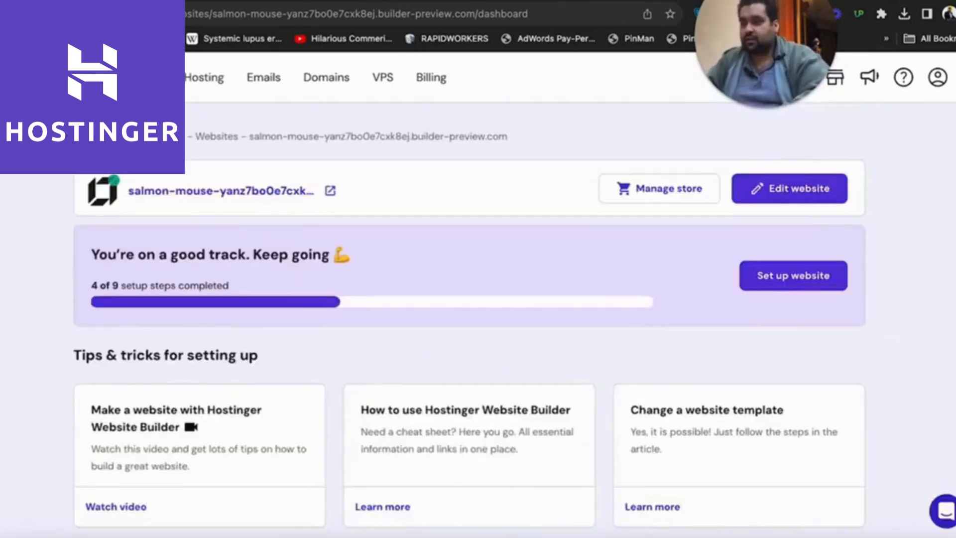
Step: Look through the website setup tips, online store articles and analytics section on the website's dashboard
scroll(478, 319, down, 12)
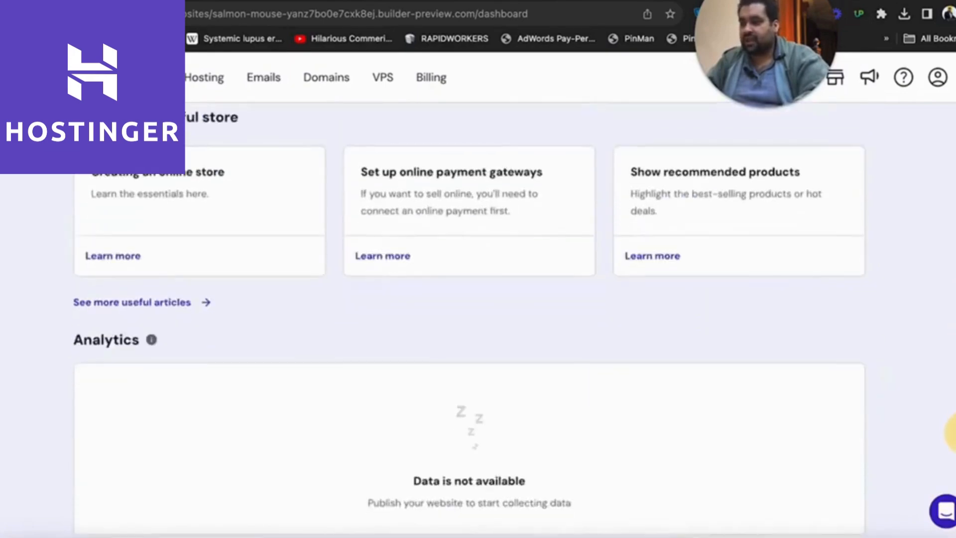
scroll(469, 319, down, 1)
scroll(468, 319, up, 7)
scroll(468, 319, down, 5)
scroll(468, 319, up, 4)
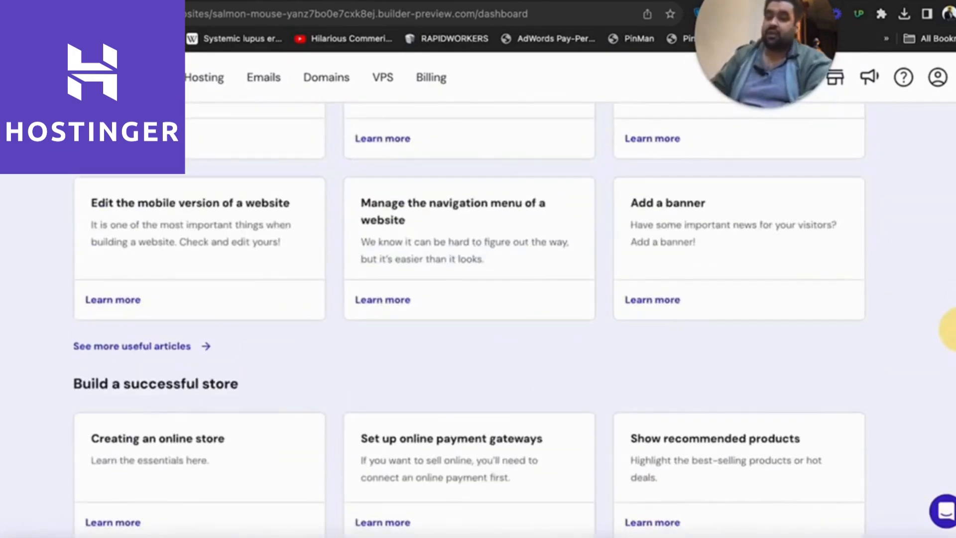
scroll(468, 319, up, 5)
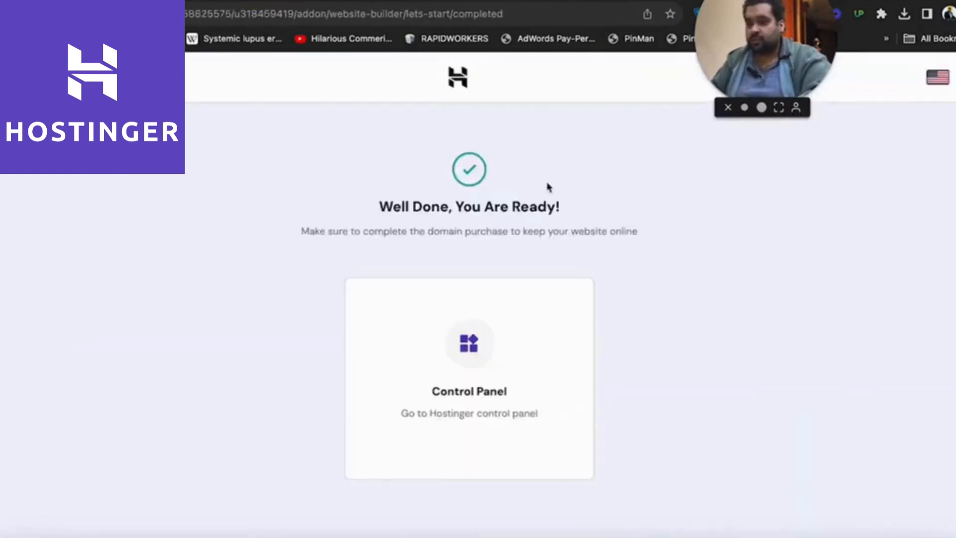
Step: Go from the setup completion page to the Hostinger control panel and open the WordPress website's management dashboard
click(454, 369)
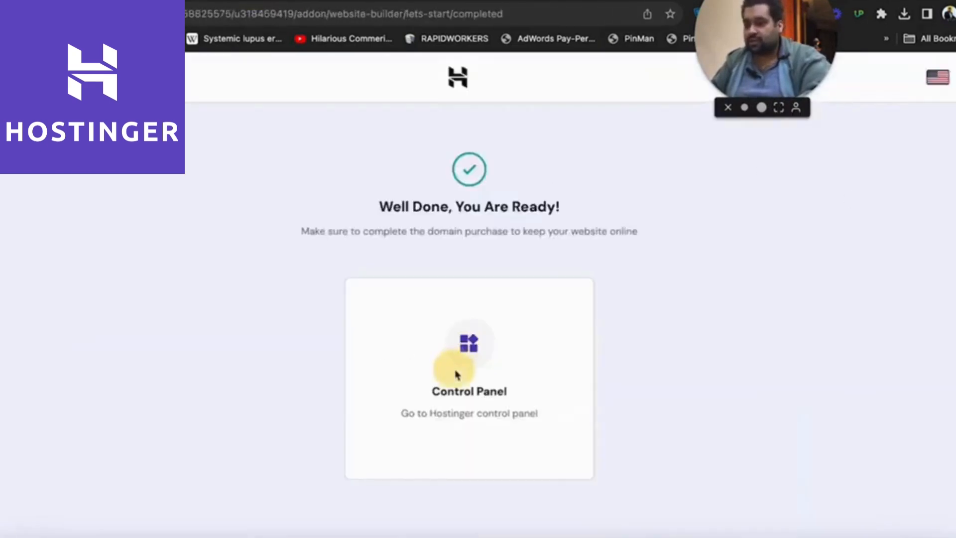
click(467, 344)
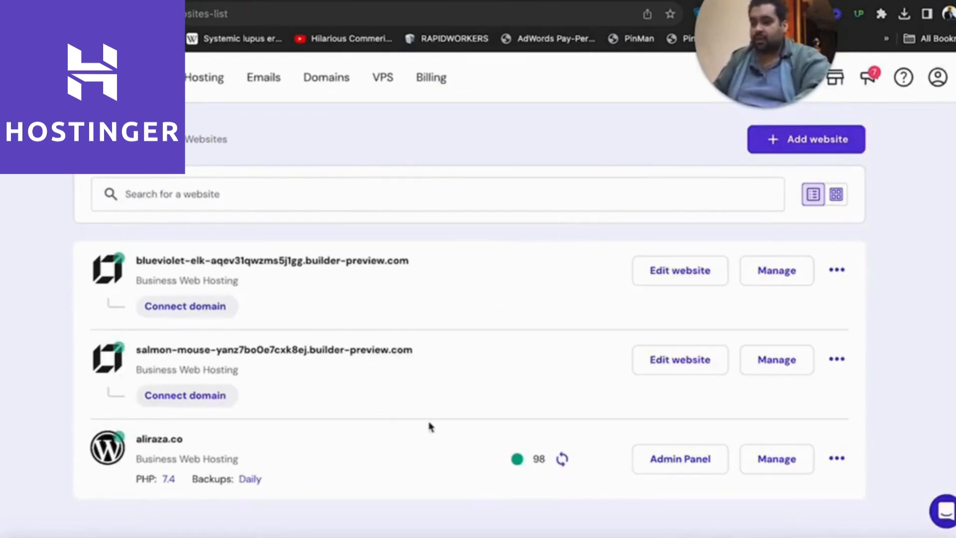
click(774, 467)
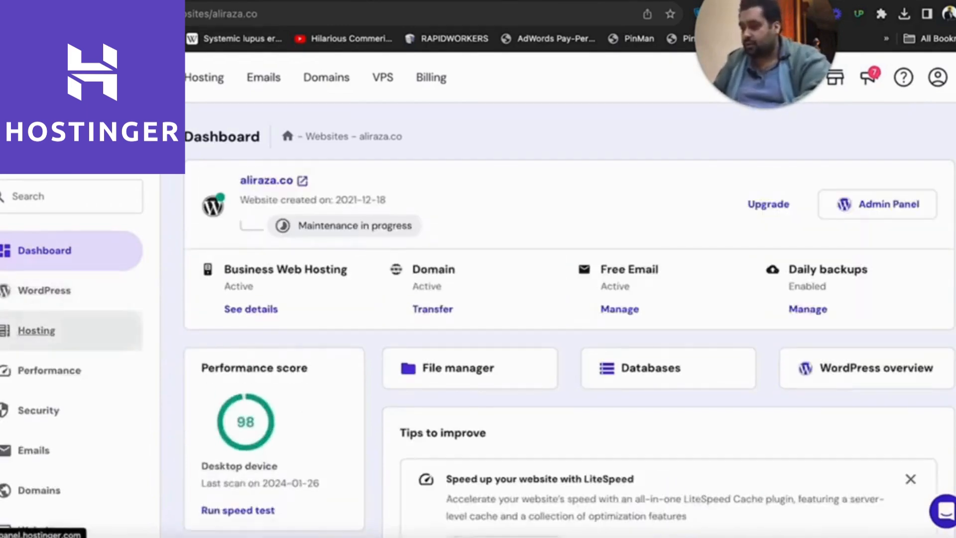
Step: Open the WordPress website's performance analytics and examine the top countries list and the total requests chart
click(1, 336)
click(2, 336)
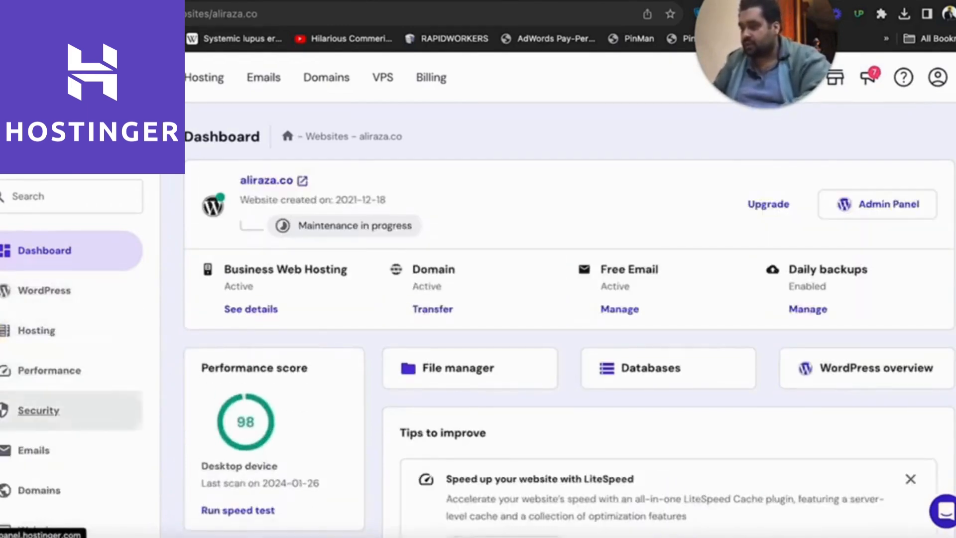
click(2, 371)
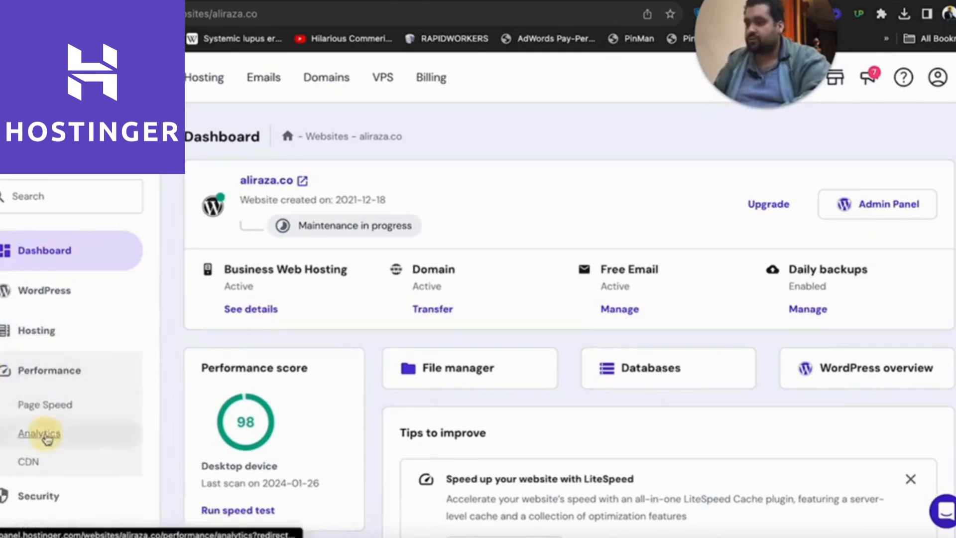
click(39, 431)
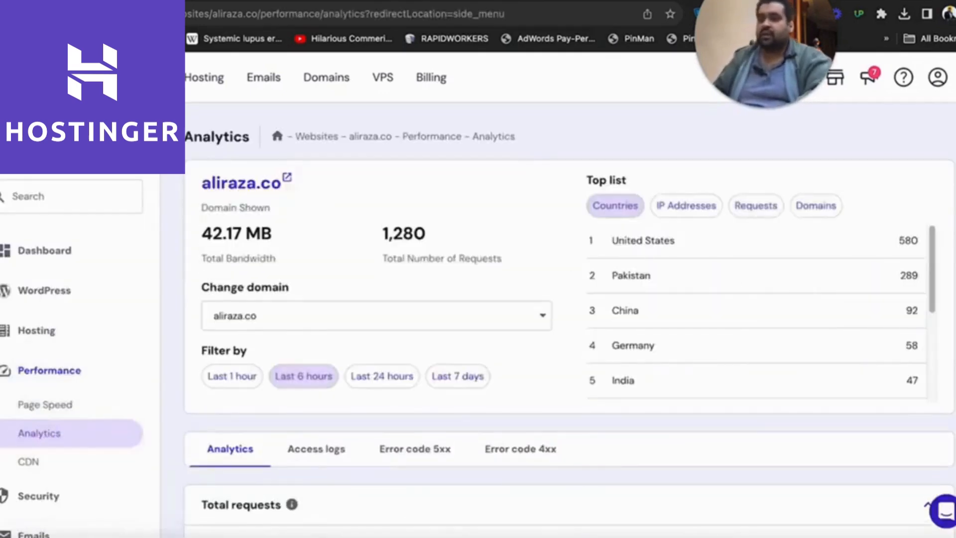
drag(933, 272, 931, 239)
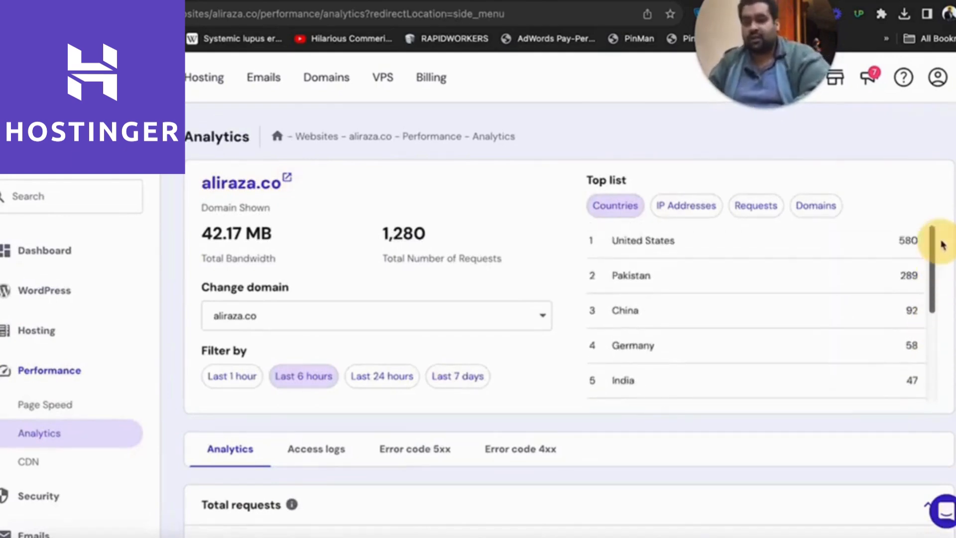
scroll(567, 318, down, 12)
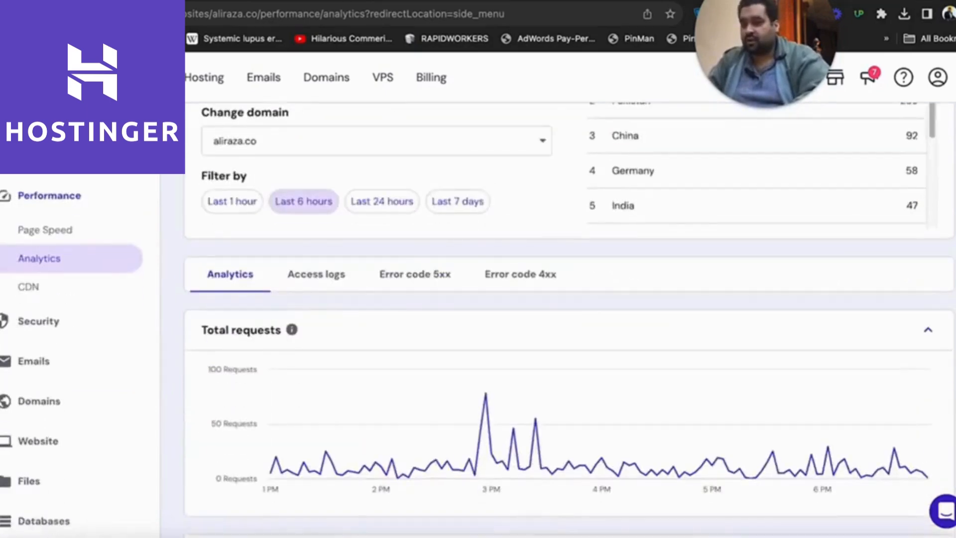
scroll(567, 319, up, 12)
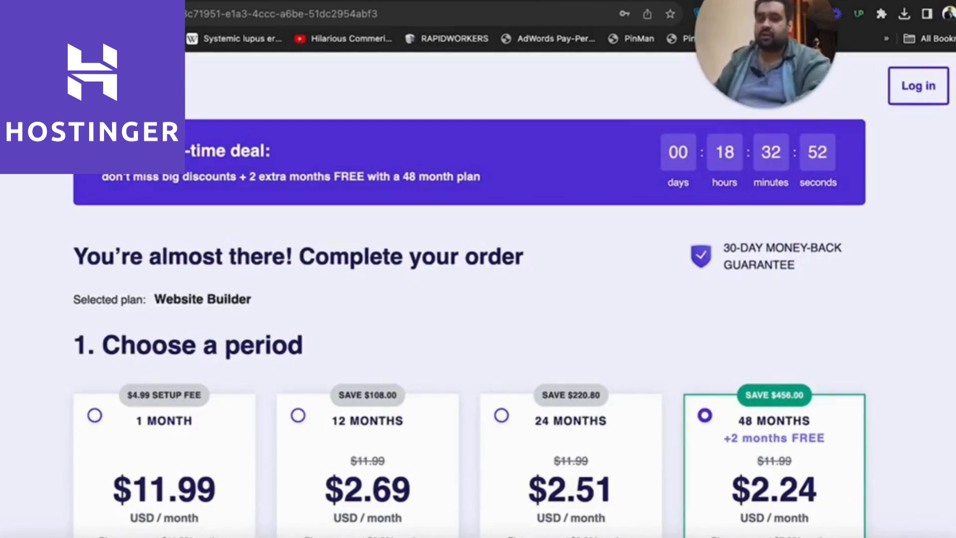
Step: Switch to the Website Builder checkout page and review the plan periods, order total, applied coupon and card payment fields
scroll(526, 294, down, 15)
scroll(495, 353, down, 2)
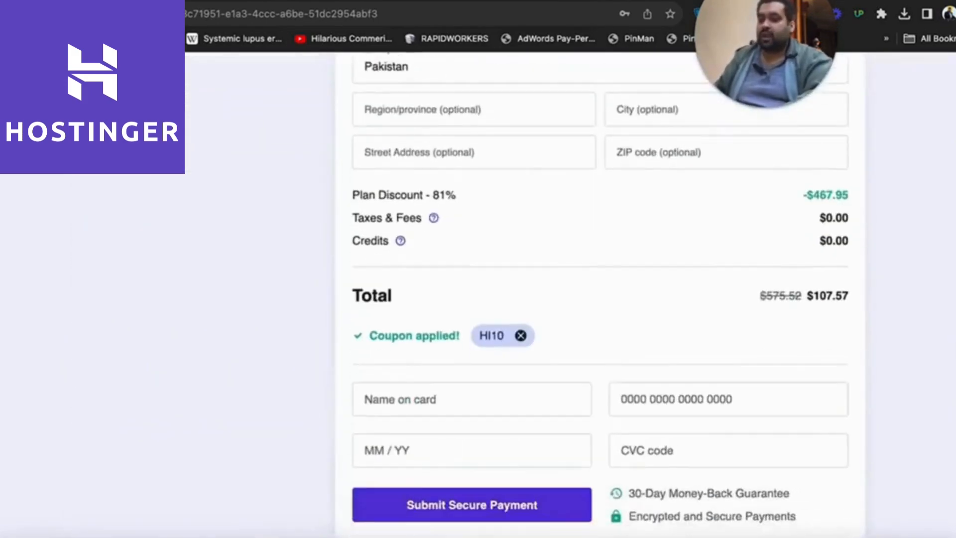